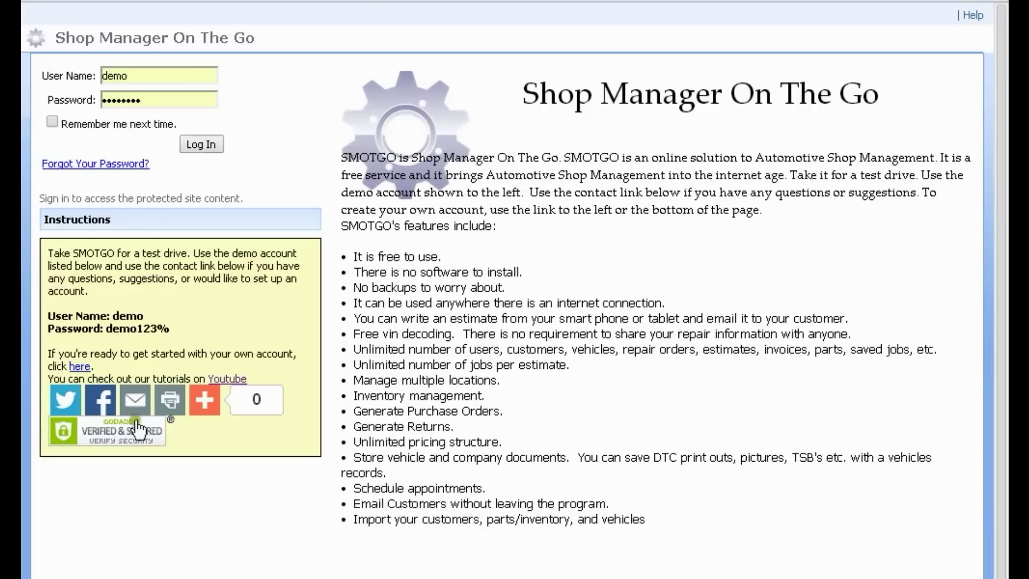
Step: Open the Create New Account sign-up form from the SMOTGO login page
{"action": "left_click", "coordinate": [79, 368]}
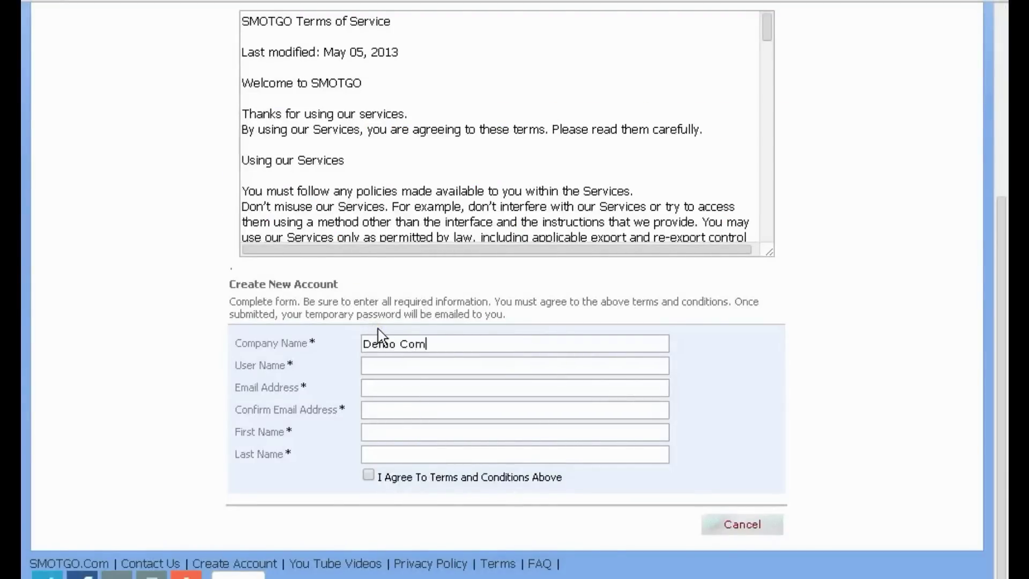
Step: Correct the company name to 'Demo Company', then enter the user name and email address
{"action": "left_click", "coordinate": [433, 344]}
{"action": "key", "text": "BackSpace"}
{"action": "type", "text": "pany"}
{"action": "left_click", "coordinate": [442, 369]}
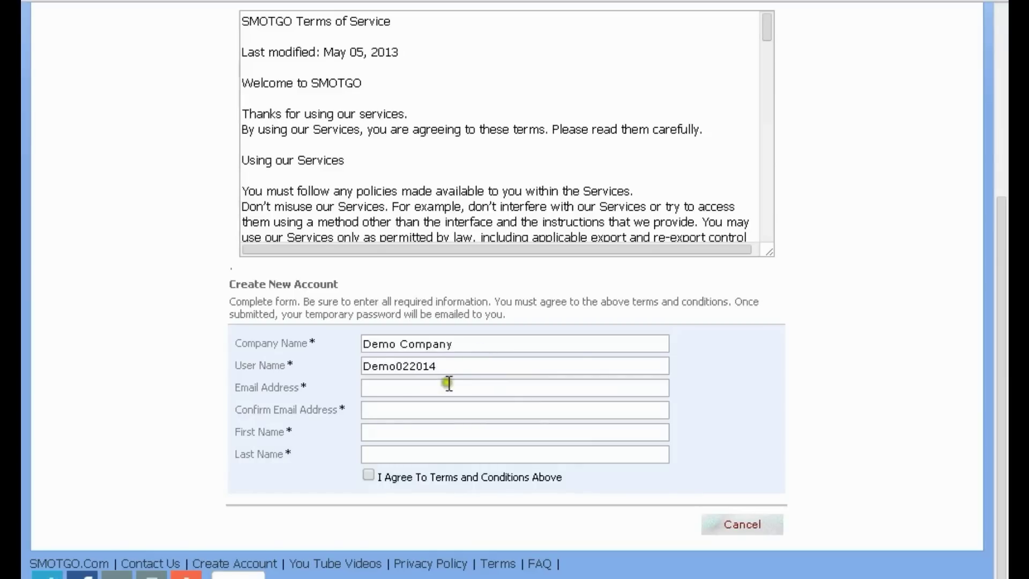
{"action": "left_click", "coordinate": [372, 390]}
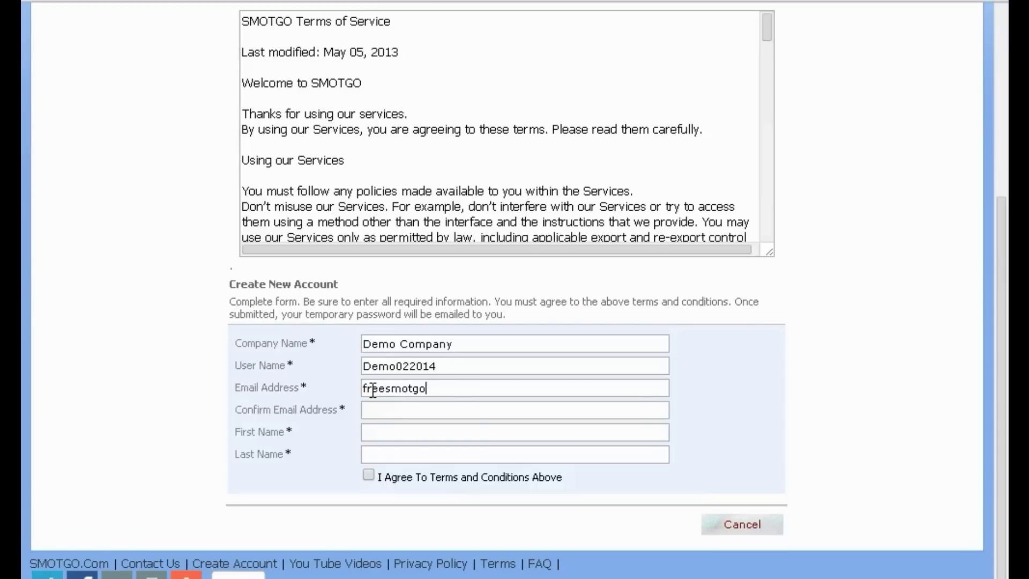
{"action": "type", "text": "@Gmail.com"}
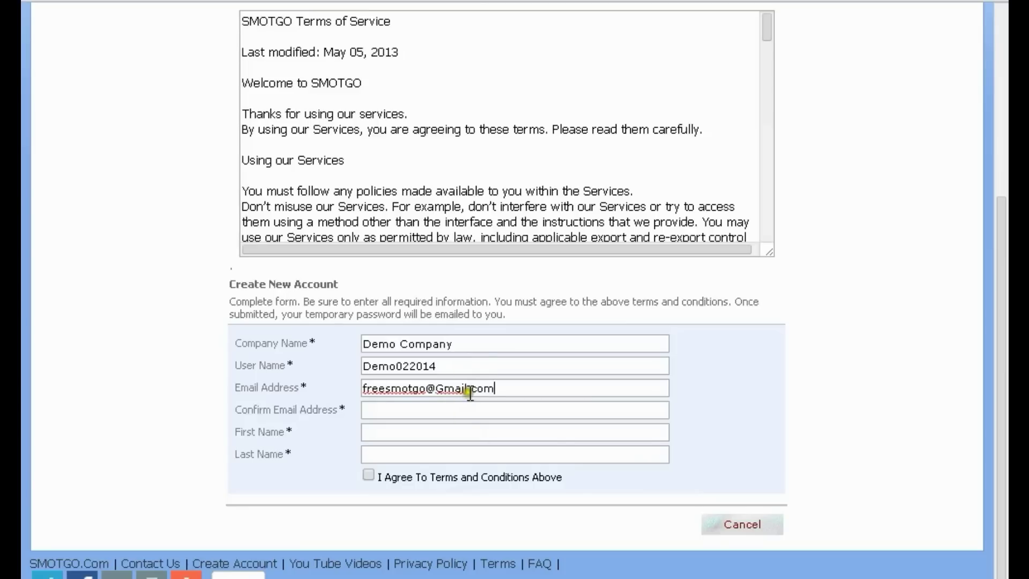
Step: Copy the email into Confirm Email, enter the name, accept the terms and submit
{"action": "left_click_drag", "start_coordinate": [502, 386], "coordinate": [361, 387]}
{"action": "key", "text": "ctrl+c"}
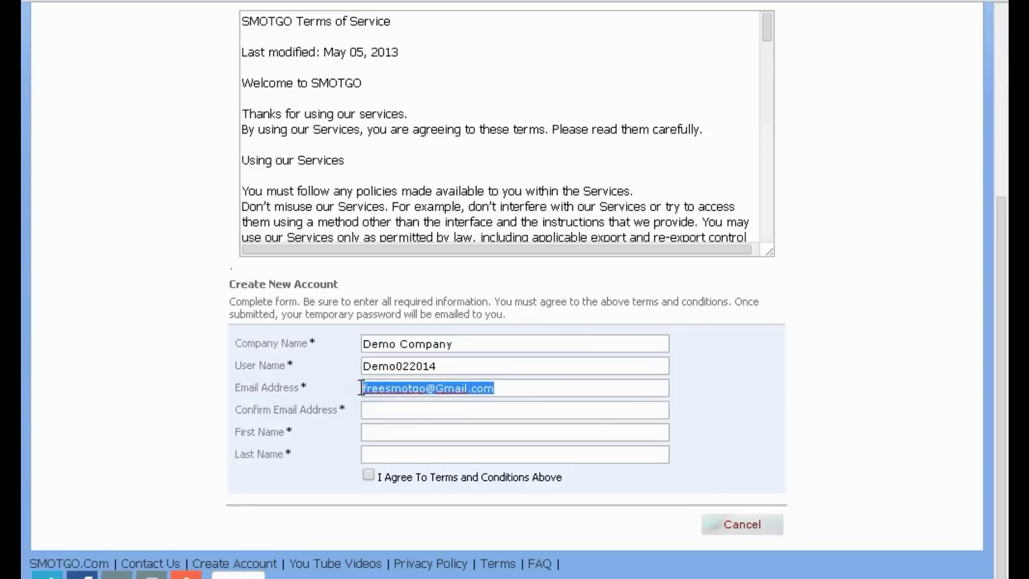
{"action": "left_click", "coordinate": [394, 409]}
{"action": "key", "text": "ctrl+v"}
{"action": "left_click", "coordinate": [392, 432]}
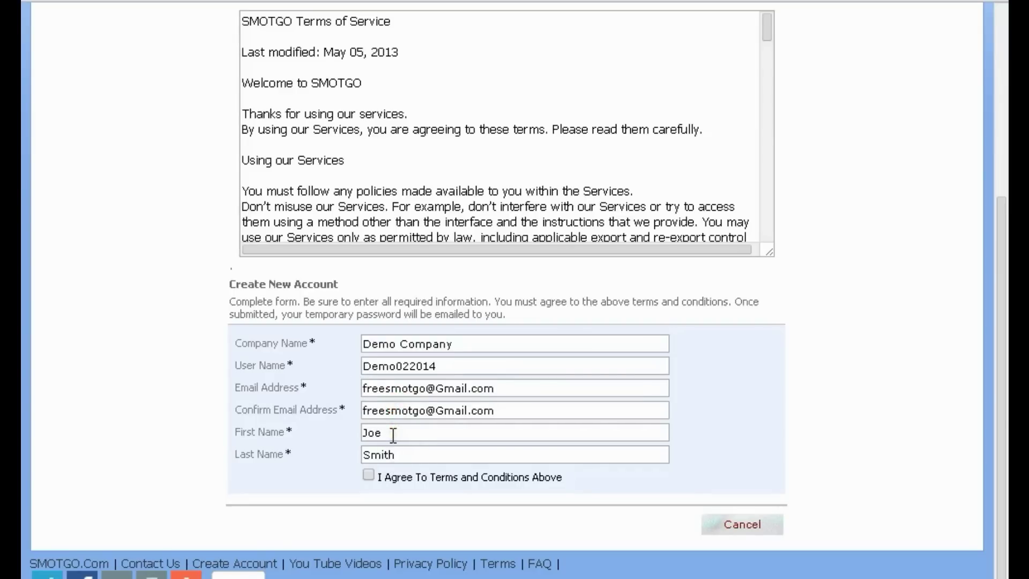
{"action": "left_click", "coordinate": [369, 475]}
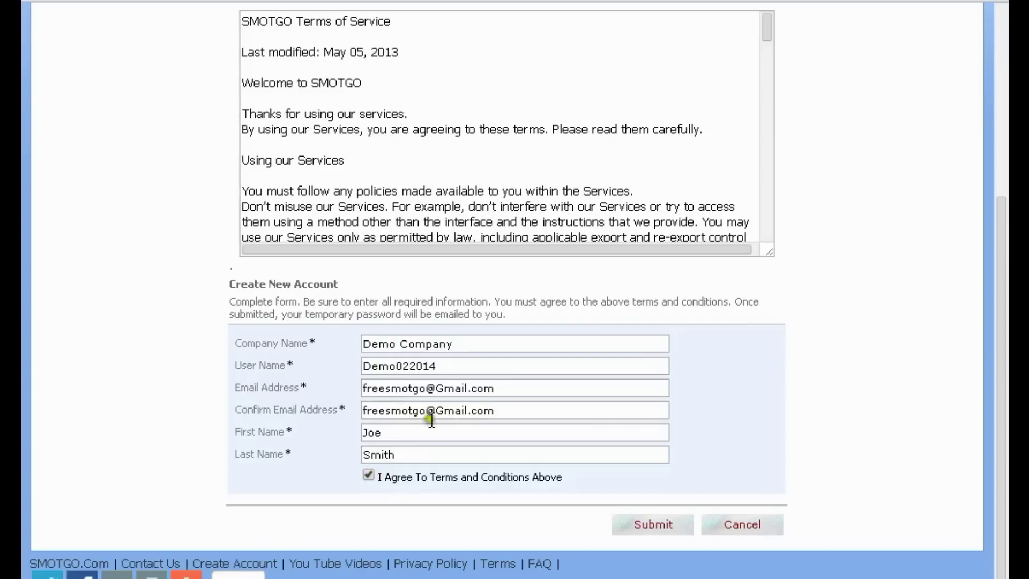
{"action": "left_click", "coordinate": [640, 525]}
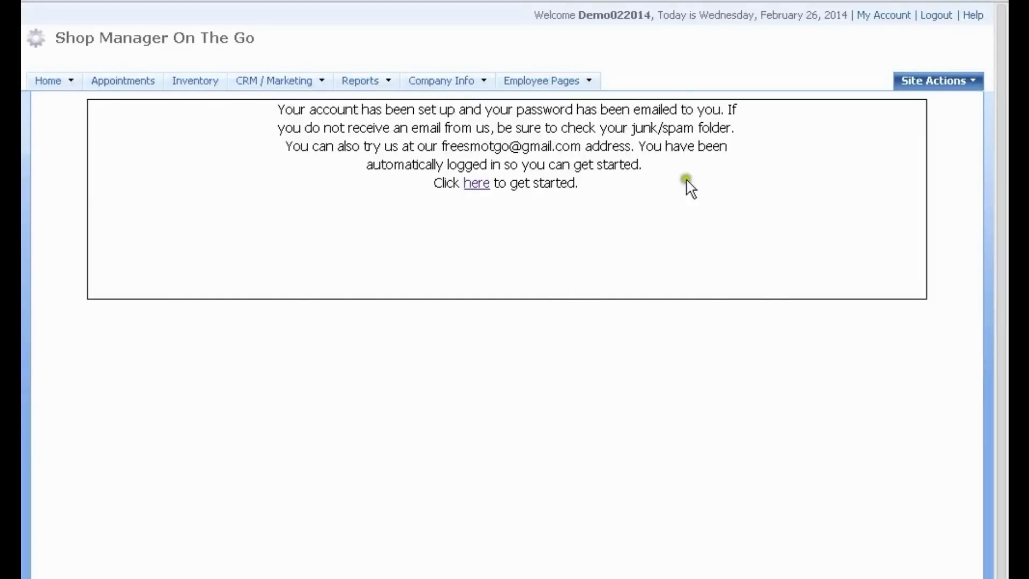
Step: Open the SMOTGO account setup email in Gmail and select the new user name
{"action": "left_click", "coordinate": [526, 1]}
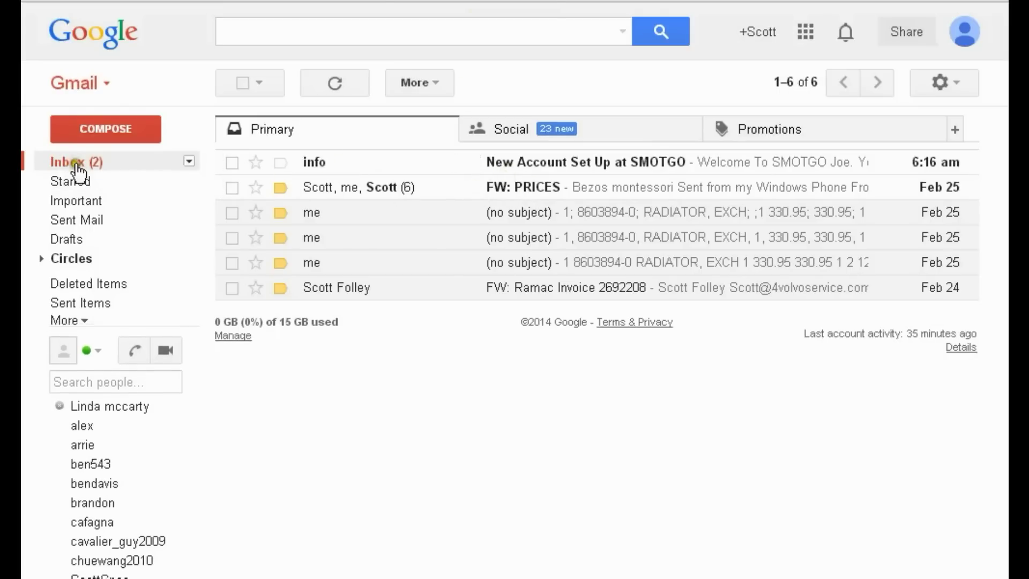
{"action": "left_click", "coordinate": [544, 161]}
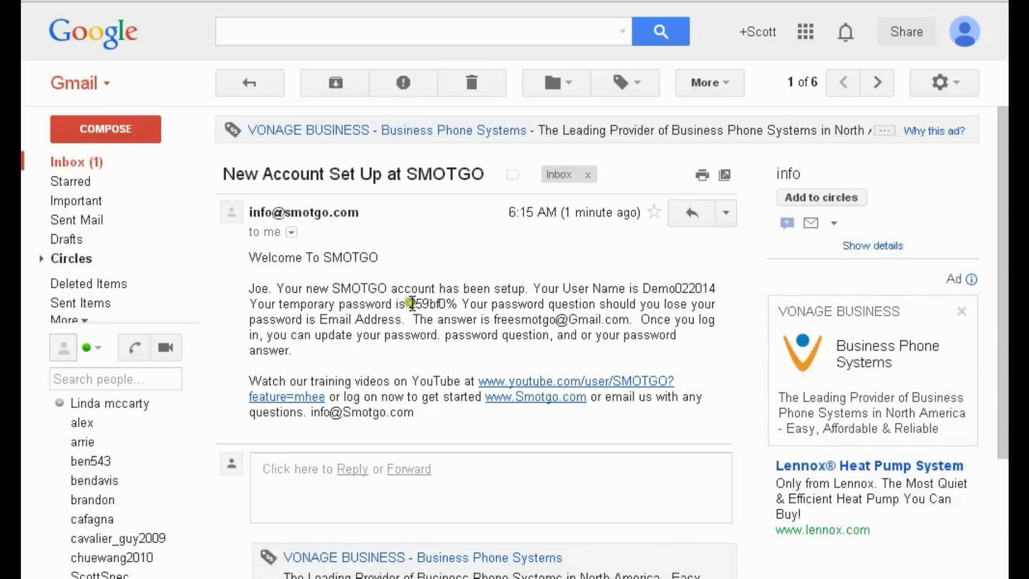
{"action": "left_click", "coordinate": [665, 288]}
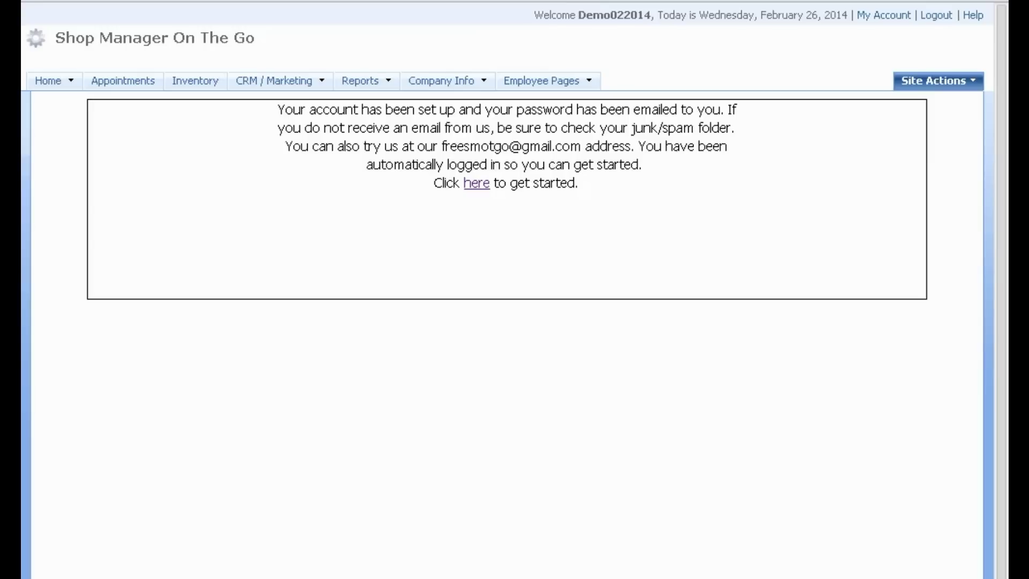
Step: Get started with the new SMOTGO account and go to Company Info
{"action": "left_click", "coordinate": [247, 80]}
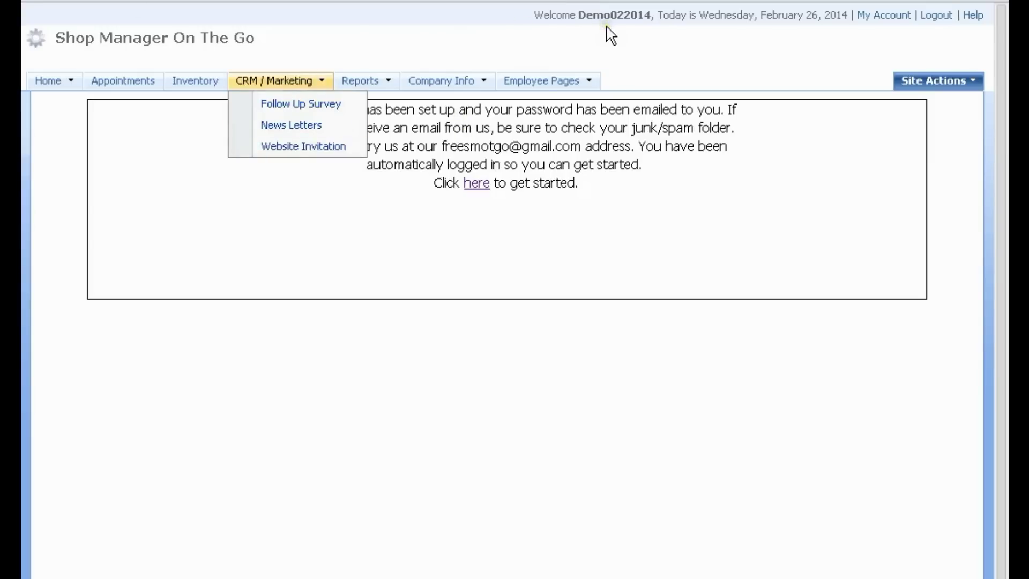
{"action": "left_click", "coordinate": [472, 184]}
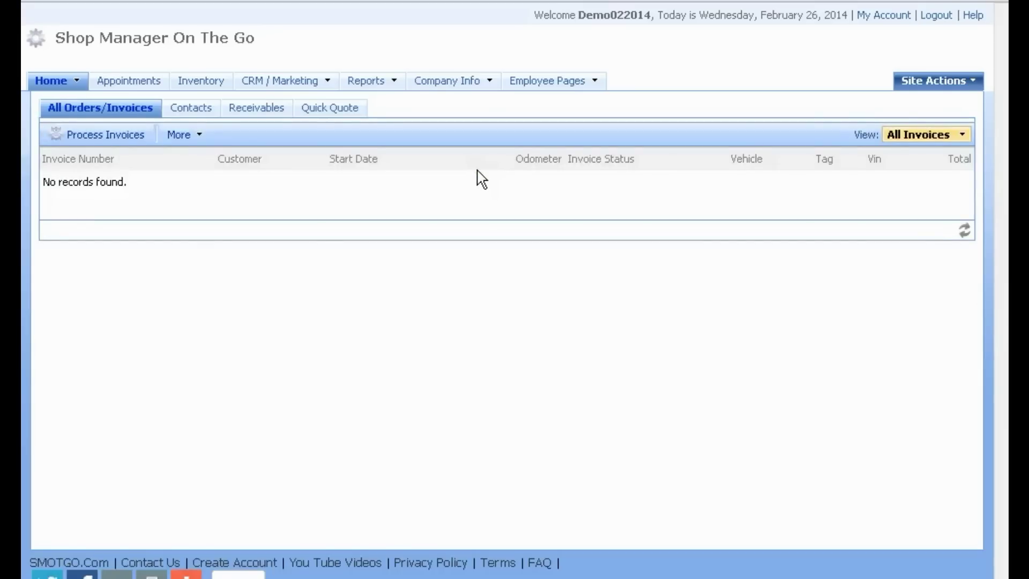
{"action": "mouse_move", "coordinate": [436, 86]}
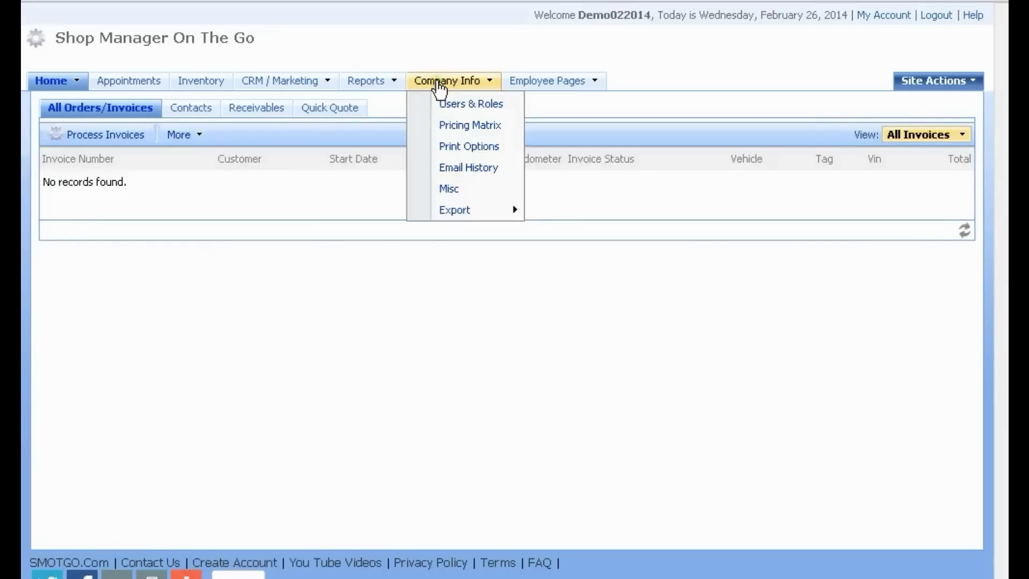
{"action": "left_click", "coordinate": [436, 86]}
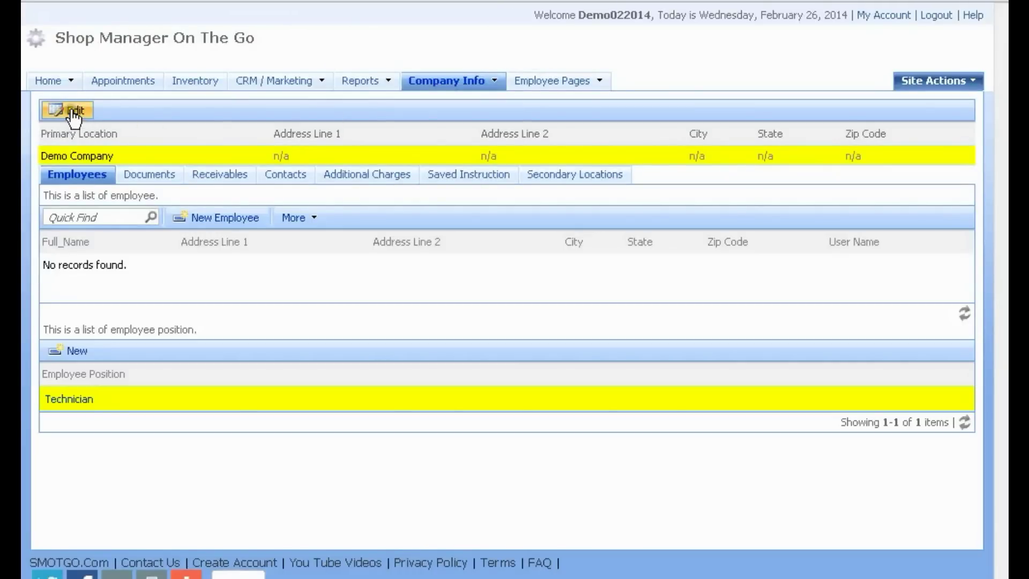
Step: Edit the company record with its street address, city, state, zip and email
{"action": "left_click", "coordinate": [70, 110]}
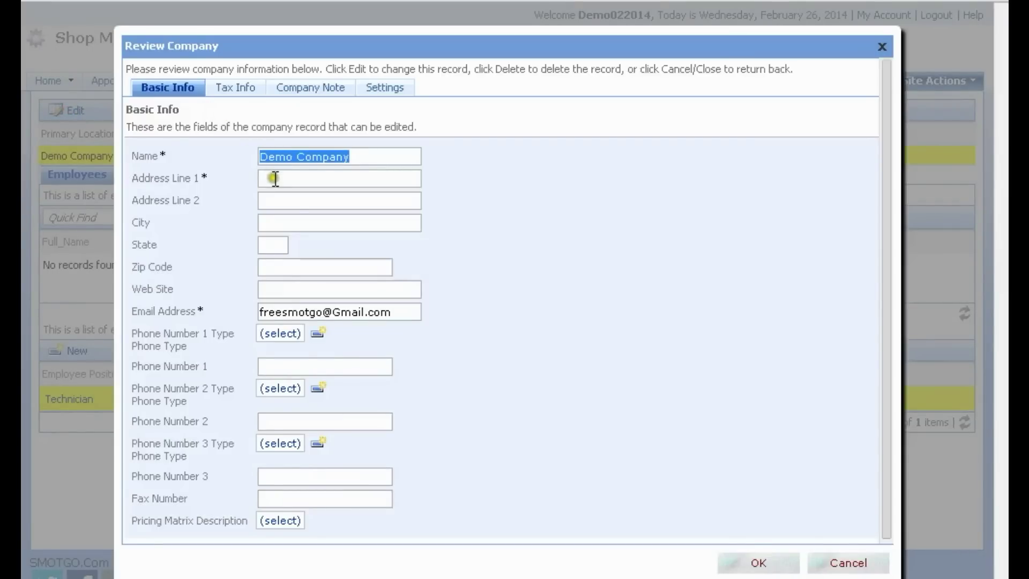
{"action": "left_click", "coordinate": [275, 176]}
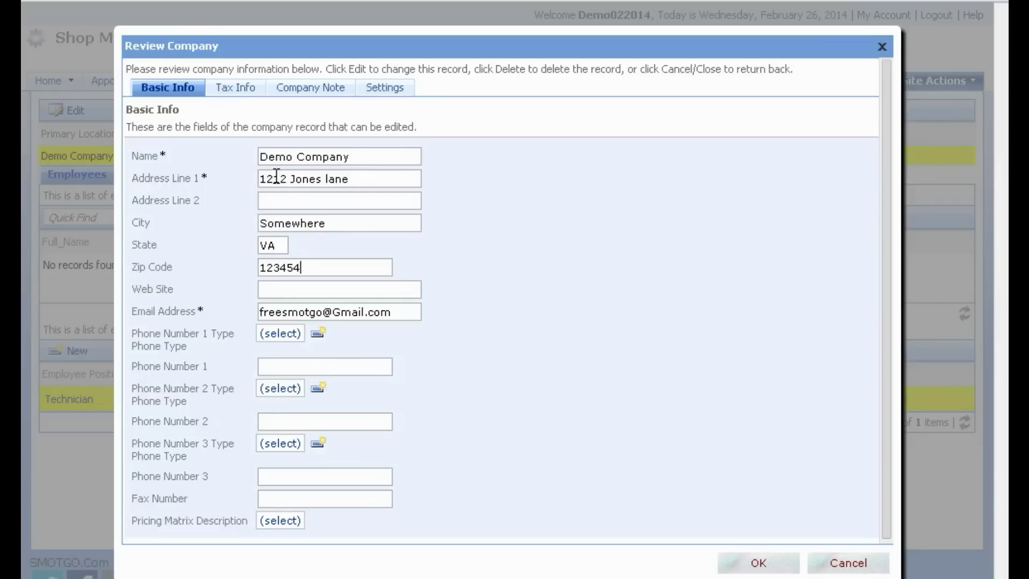
{"action": "left_click", "coordinate": [277, 288]}
{"action": "left_click", "coordinate": [400, 313]}
{"action": "left_click_drag", "start_coordinate": [399, 313], "coordinate": [259, 320]}
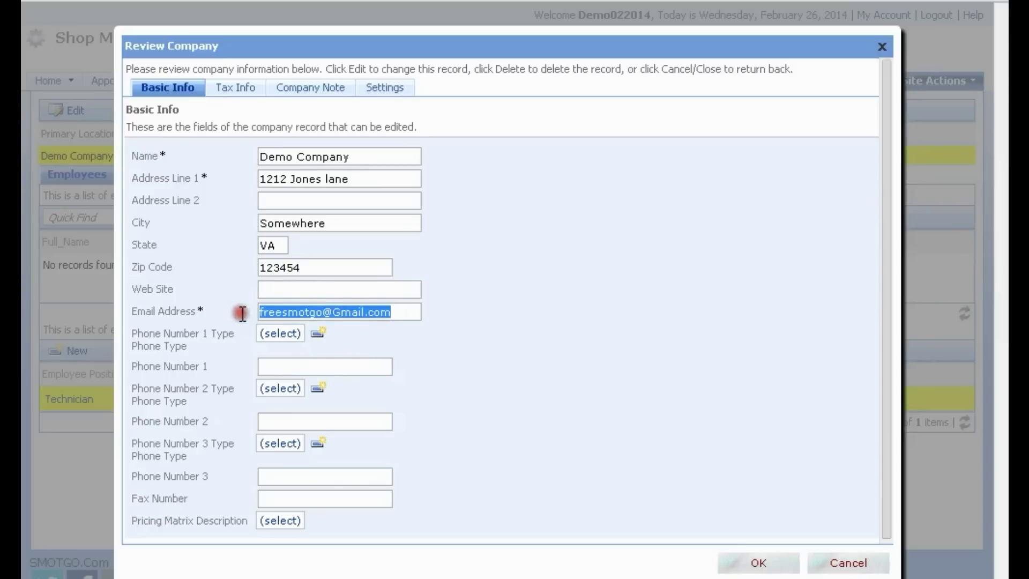
Step: Create a 'Main' phone type and enter the company's first phone number
{"action": "left_click", "coordinate": [281, 334]}
{"action": "left_click", "coordinate": [507, 269]}
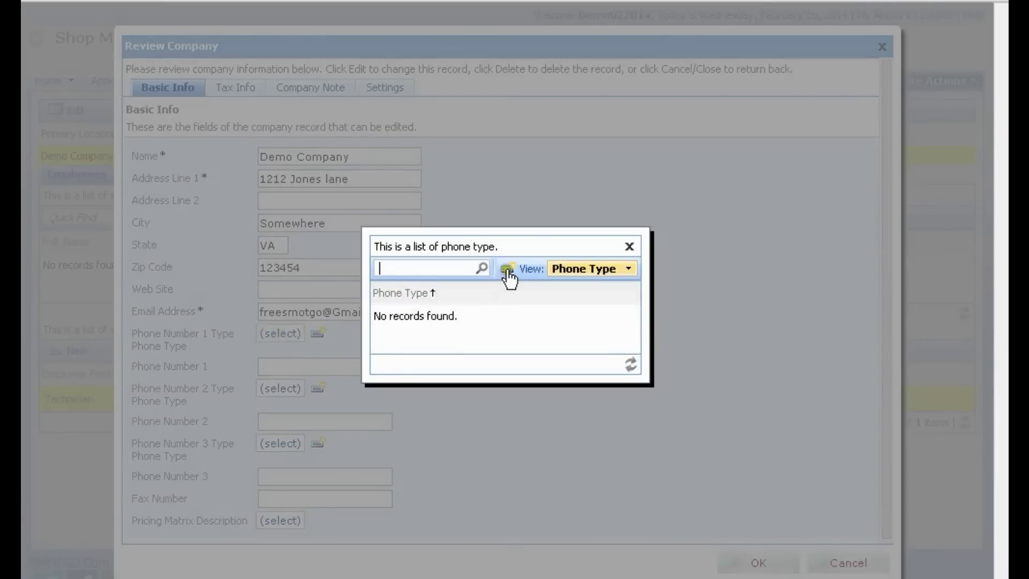
{"action": "left_click", "coordinate": [507, 269]}
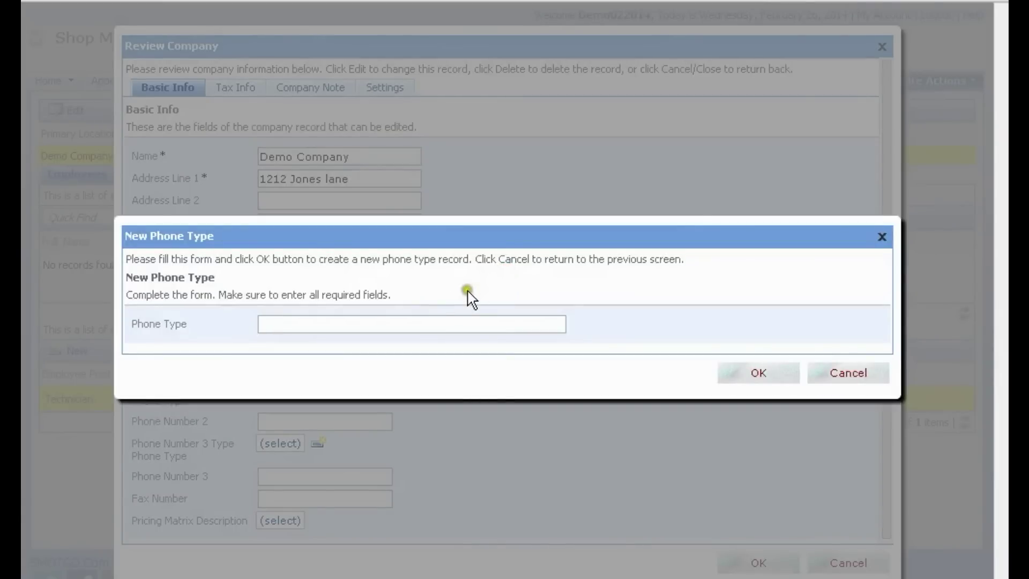
{"action": "type", "text": "Main"}
{"action": "left_click", "coordinate": [757, 374]}
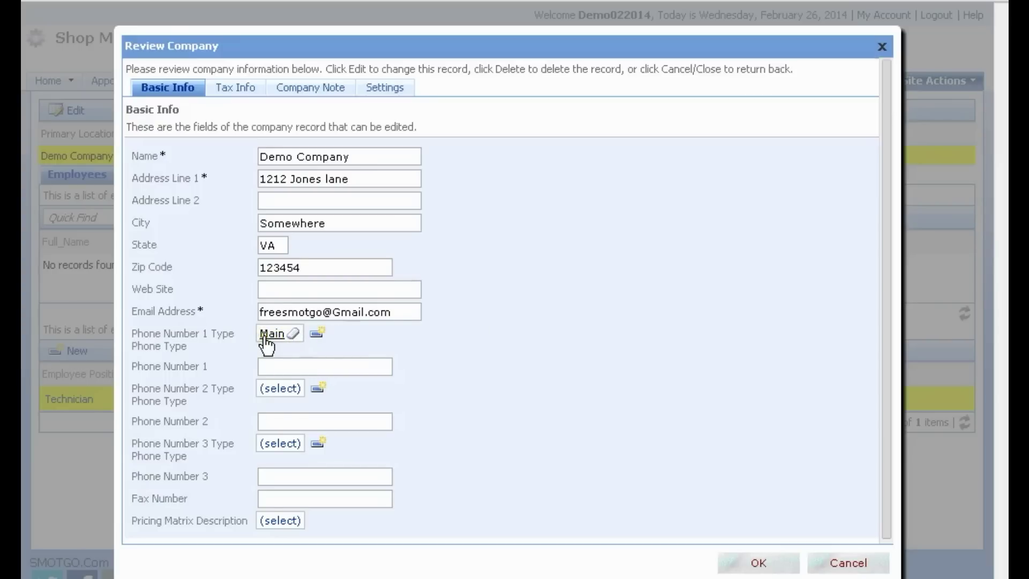
{"action": "left_click", "coordinate": [272, 367]}
{"action": "type", "text": "123)-456-7890"}
{"action": "left_click", "coordinate": [348, 420]}
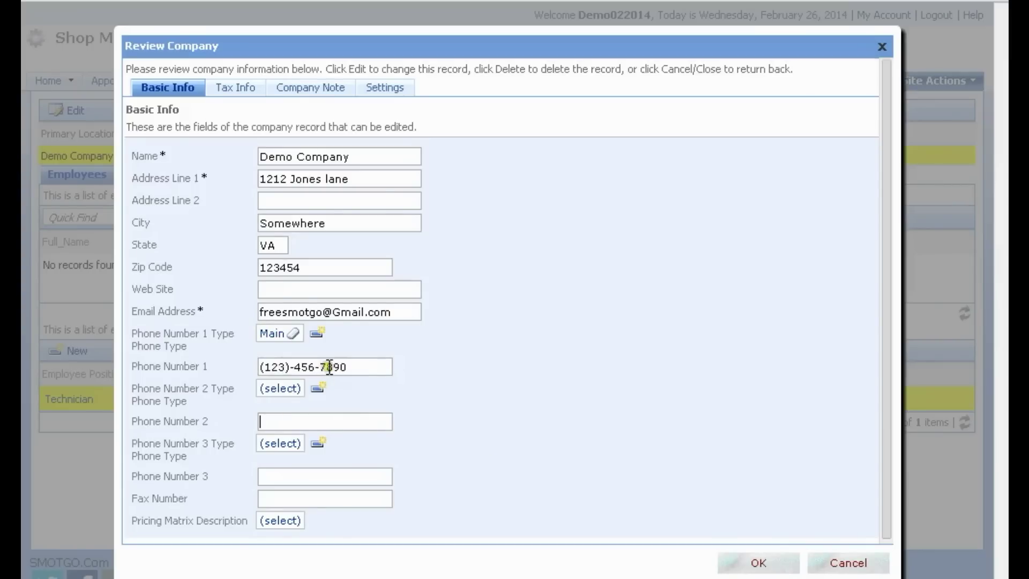
{"action": "left_click", "coordinate": [233, 90]}
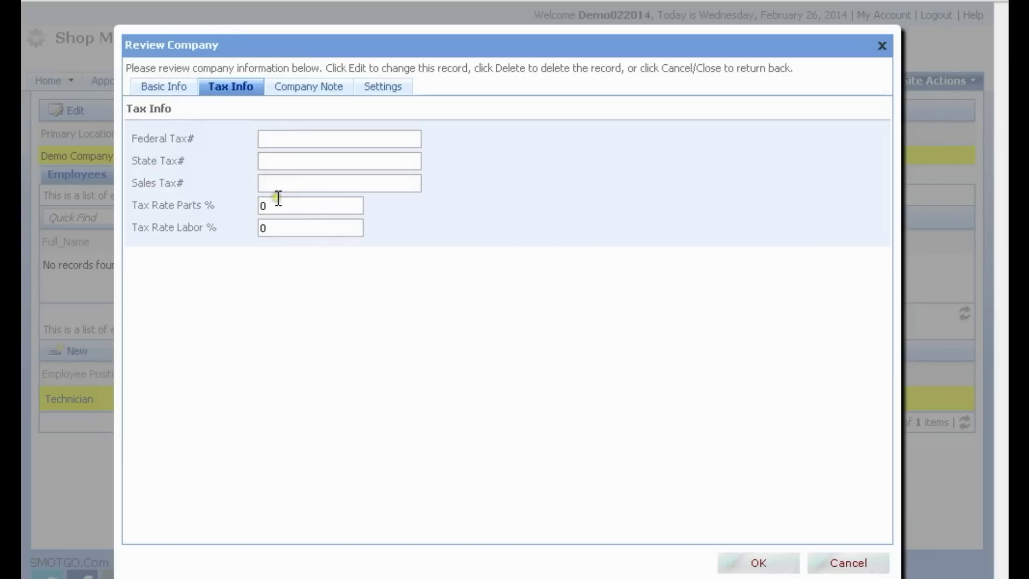
Step: Set the parts tax rate to 5% and the labor tax rate to 2%
{"action": "double_click", "coordinate": [261, 205]}
{"action": "left_click", "coordinate": [276, 226]}
{"action": "double_click", "coordinate": [276, 227]}
{"action": "type", "text": "2"}
{"action": "left_click", "coordinate": [257, 158]}
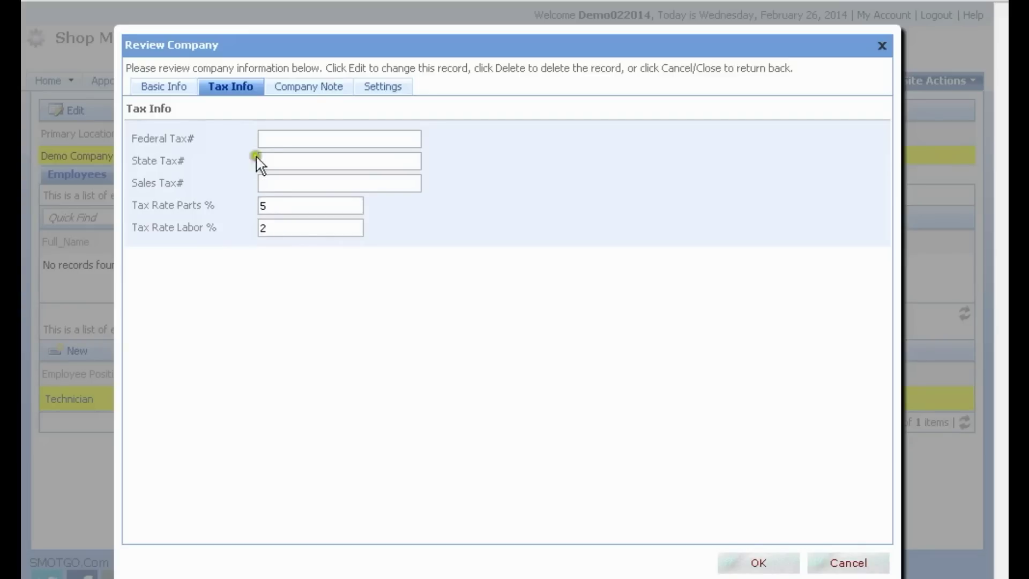
Step: Review the Company Note and Settings tabs, then save the company record
{"action": "left_click", "coordinate": [301, 88]}
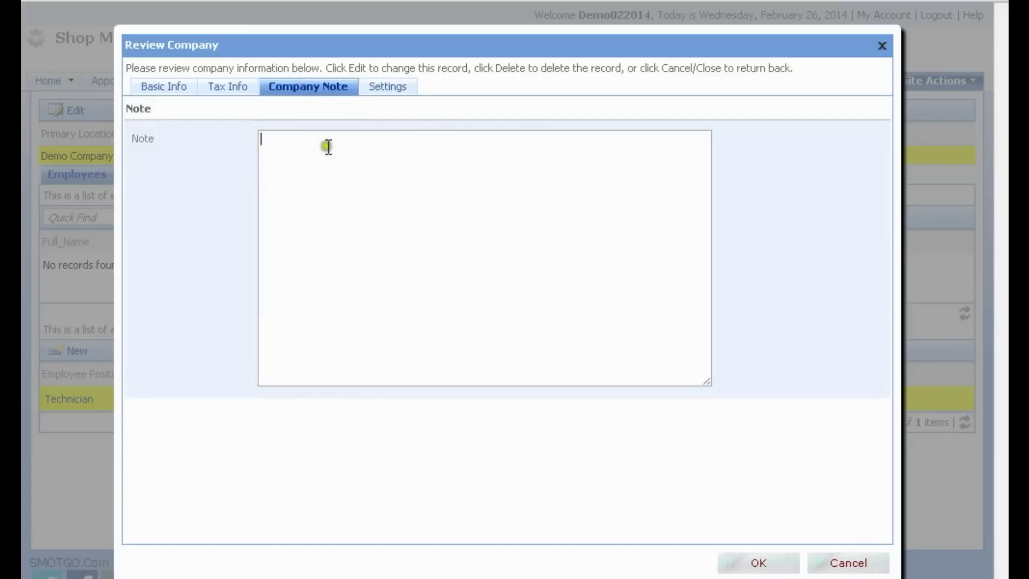
{"action": "left_click", "coordinate": [391, 90]}
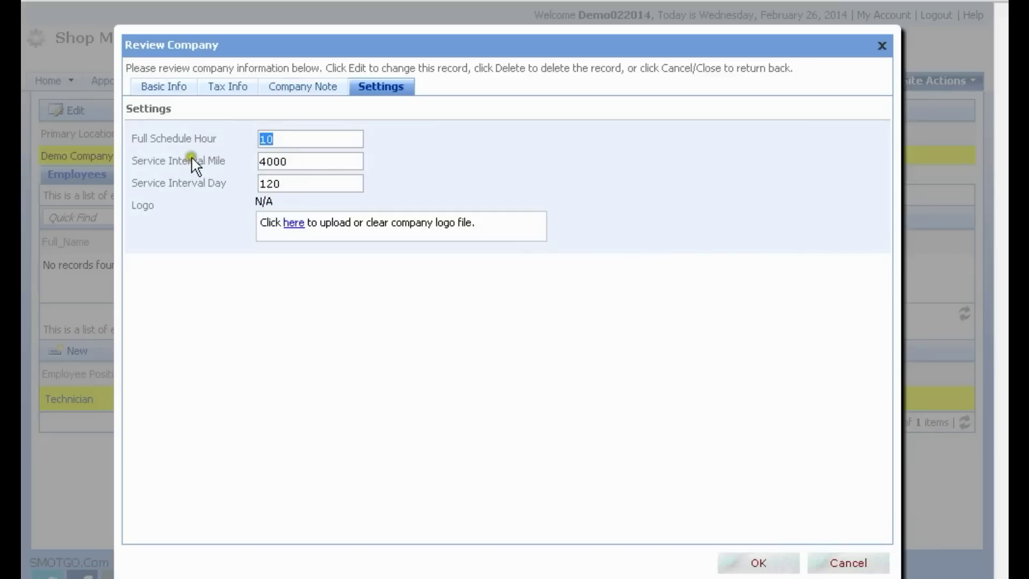
{"action": "left_click_drag", "start_coordinate": [290, 161], "coordinate": [268, 161]}
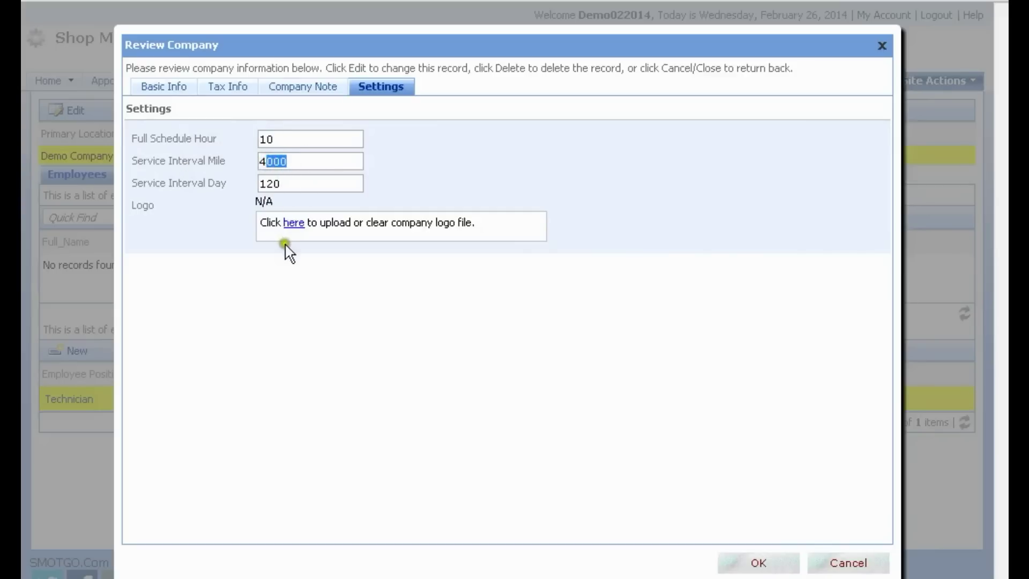
{"action": "left_click", "coordinate": [289, 223]}
{"action": "left_click", "coordinate": [290, 225]}
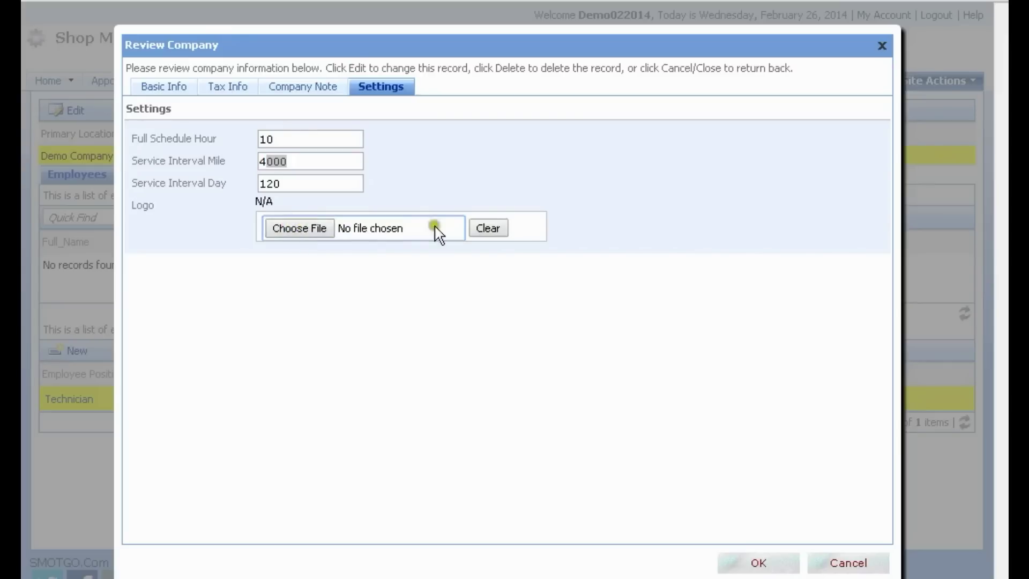
{"action": "left_click", "coordinate": [759, 563]}
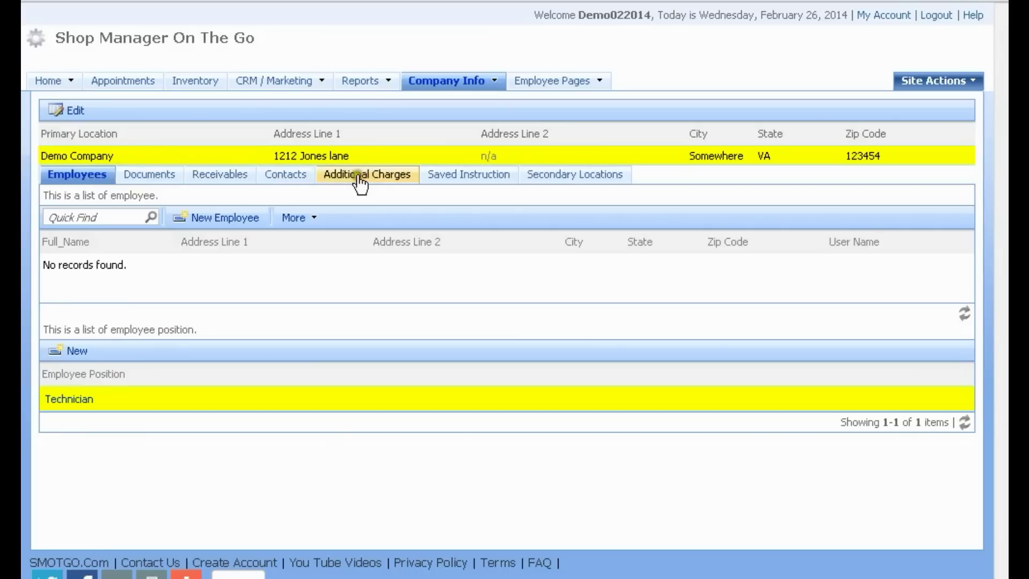
Step: Choose 'Original SMOTGO invoice with ink saver' as the customer invoice print option
{"action": "mouse_move", "coordinate": [443, 83]}
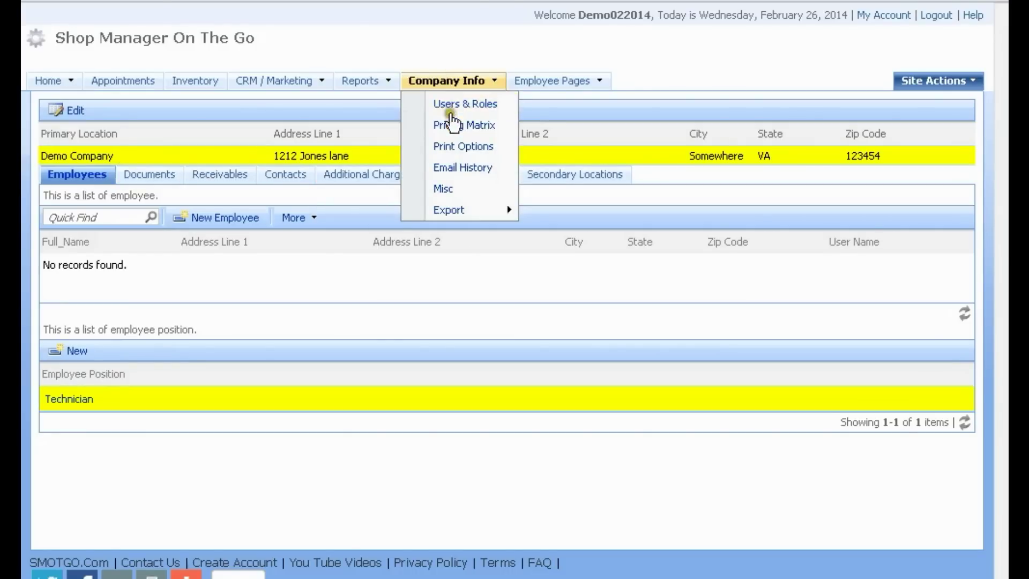
{"action": "left_click", "coordinate": [451, 146]}
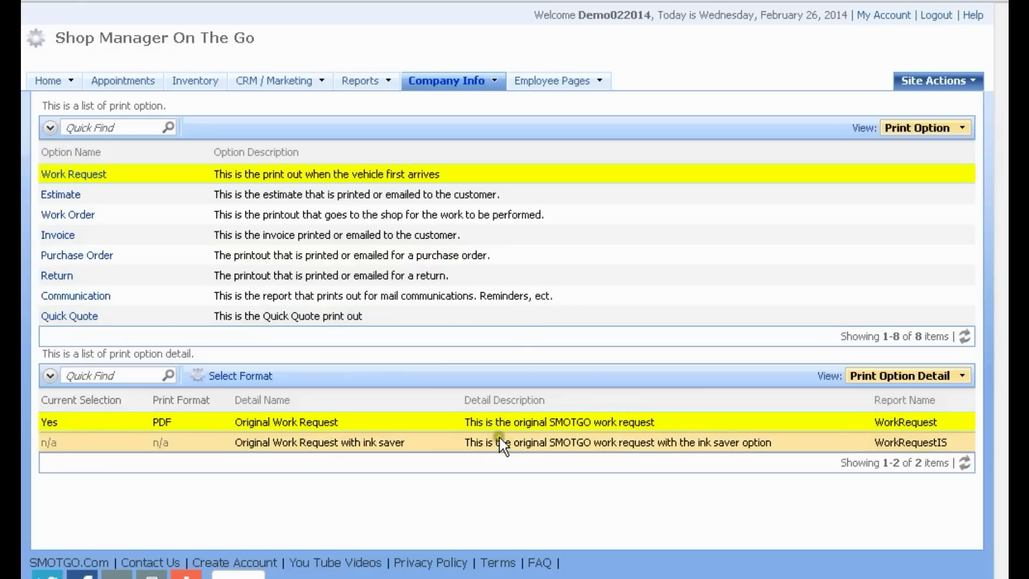
{"action": "left_click", "coordinate": [285, 230]}
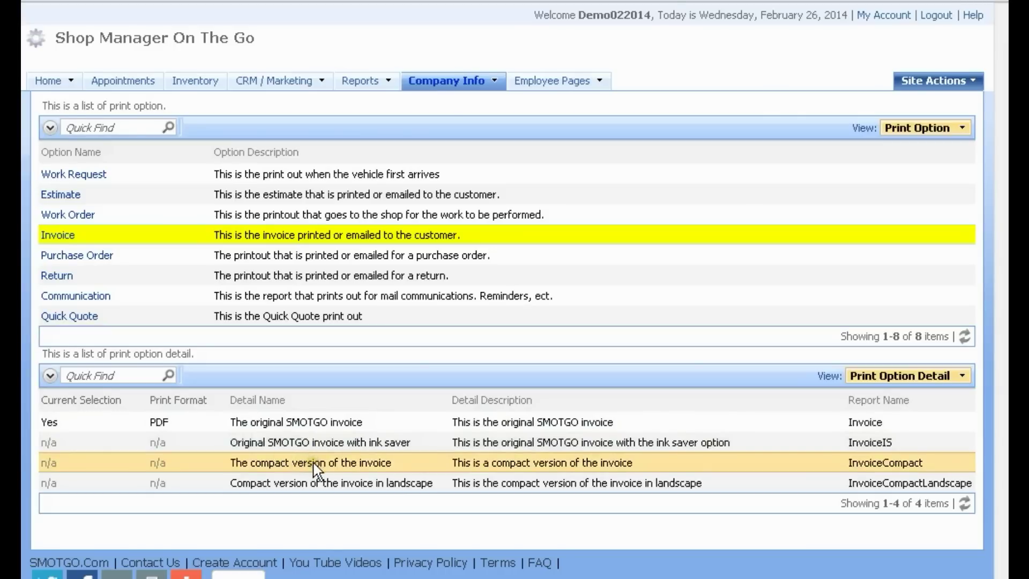
{"action": "left_click", "coordinate": [320, 446]}
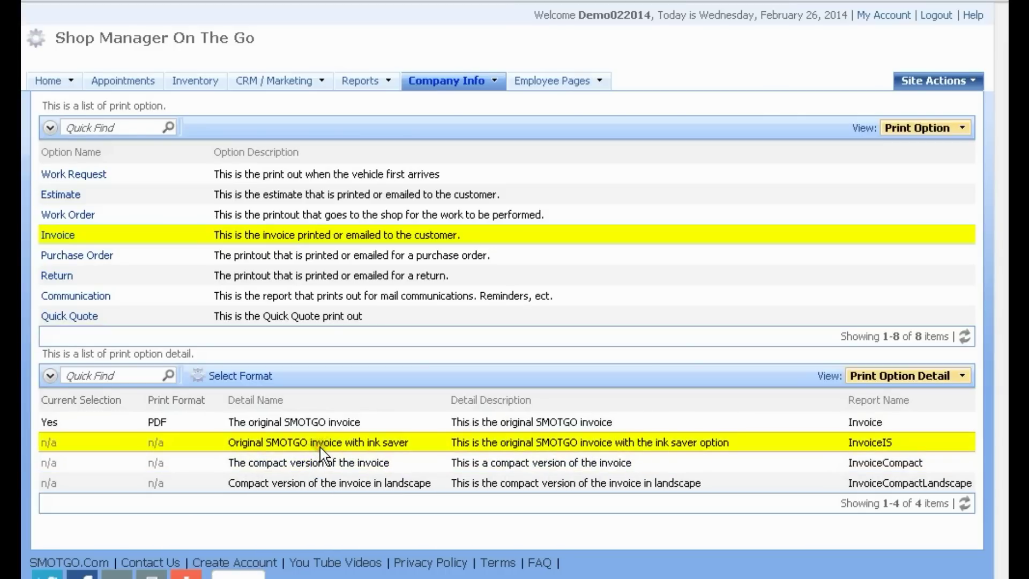
Step: Set that invoice's print format to Word
{"action": "left_click", "coordinate": [239, 375]}
{"action": "left_click", "coordinate": [506, 300]}
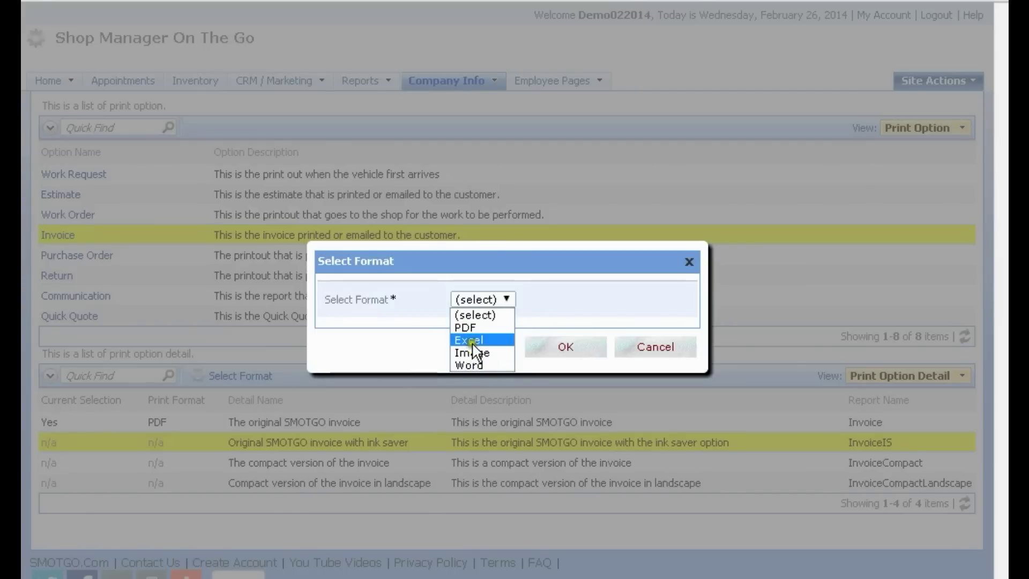
{"action": "left_click", "coordinate": [471, 365]}
{"action": "left_click", "coordinate": [564, 347]}
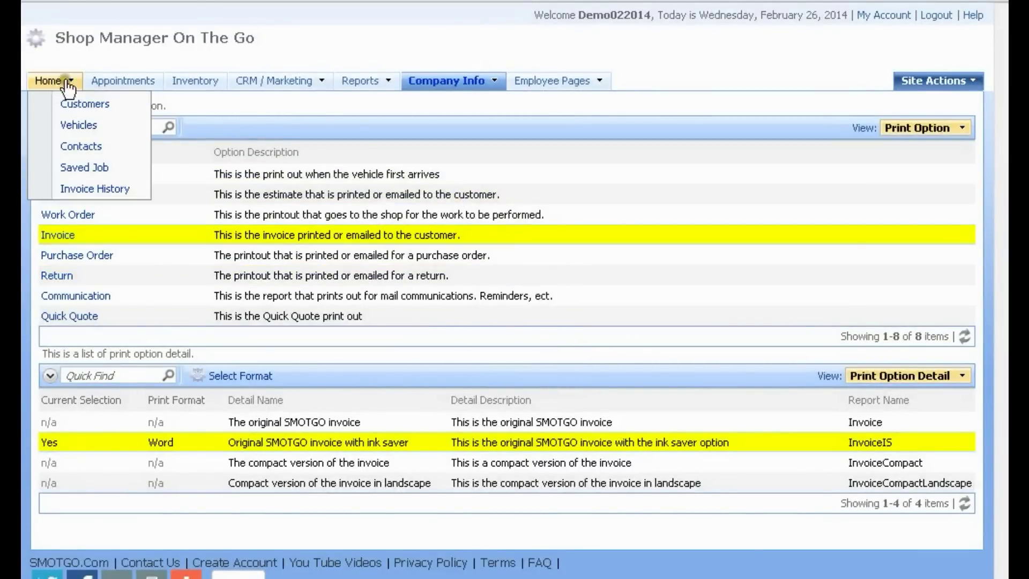
Step: From the Home invoice list, start a New Work Request via the More menu
{"action": "left_click", "coordinate": [50, 83]}
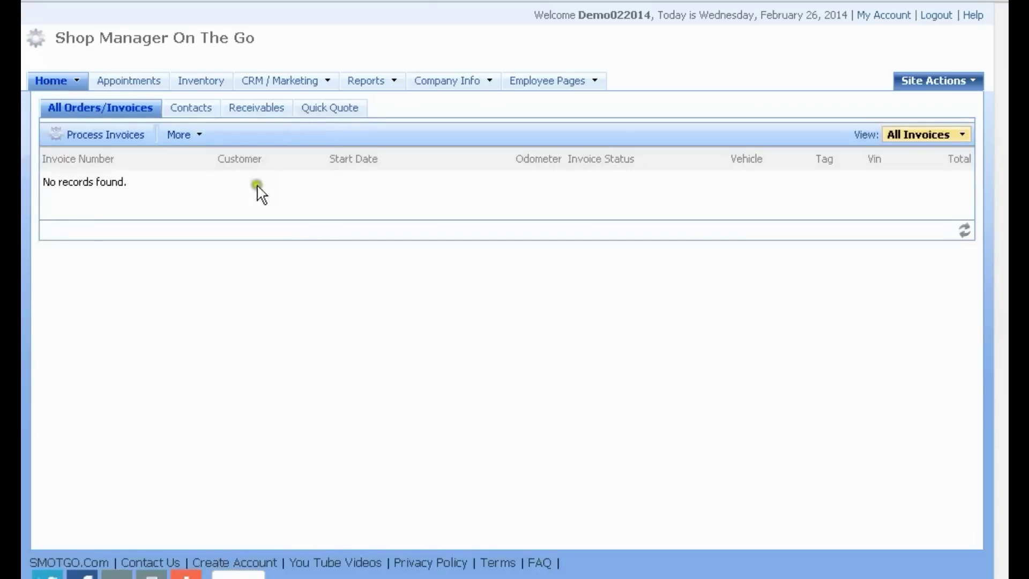
{"action": "left_click", "coordinate": [203, 141]}
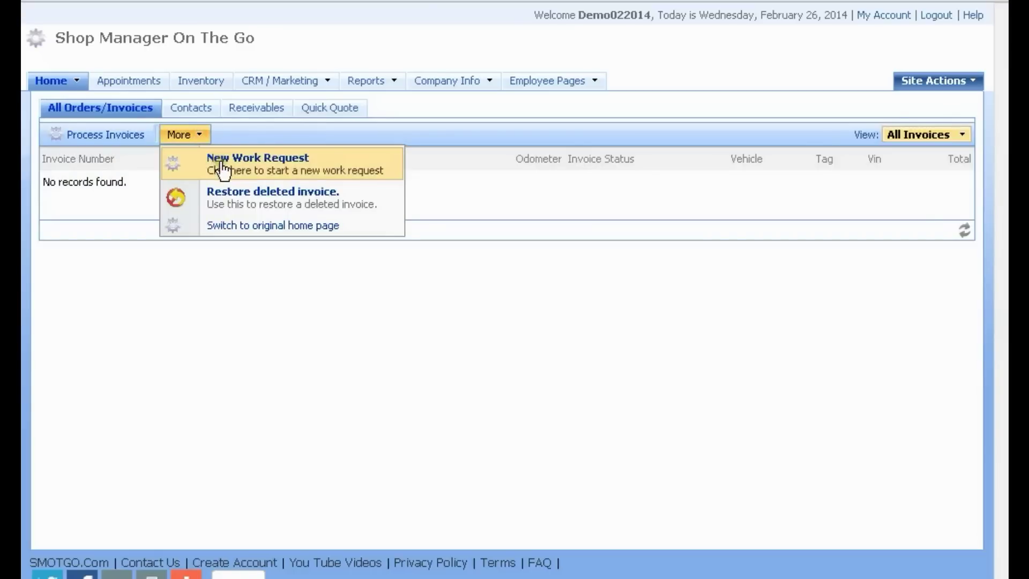
{"action": "left_click", "coordinate": [220, 162]}
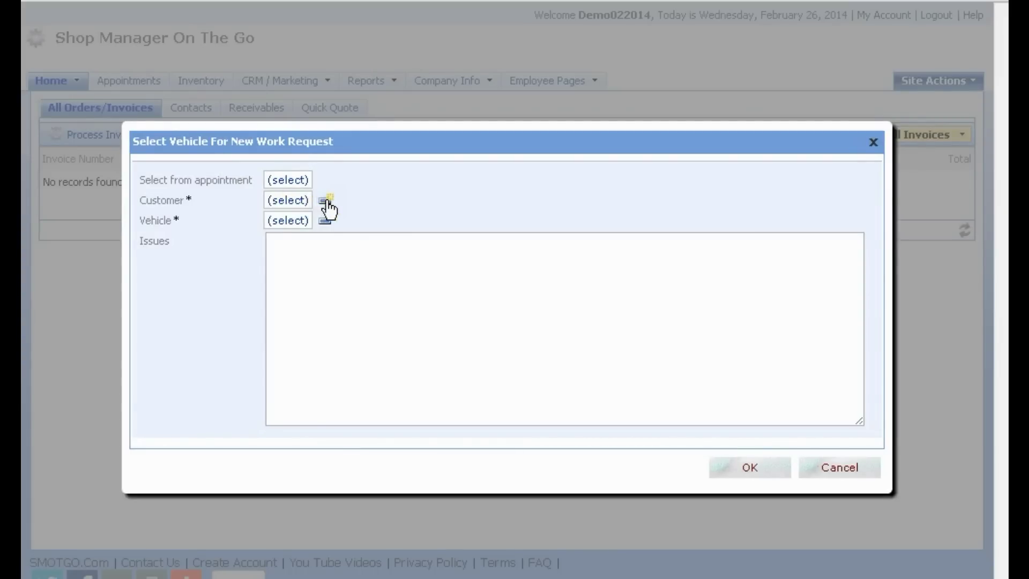
Step: Add a new customer for the work request with last name 'Our First Customer'
{"action": "left_click", "coordinate": [288, 202]}
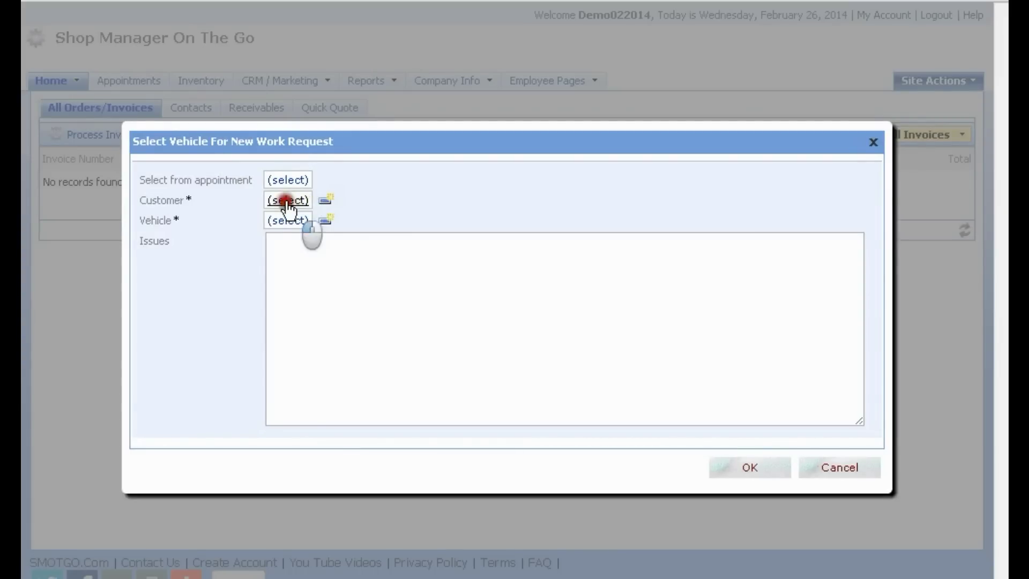
{"action": "left_click", "coordinate": [367, 272]}
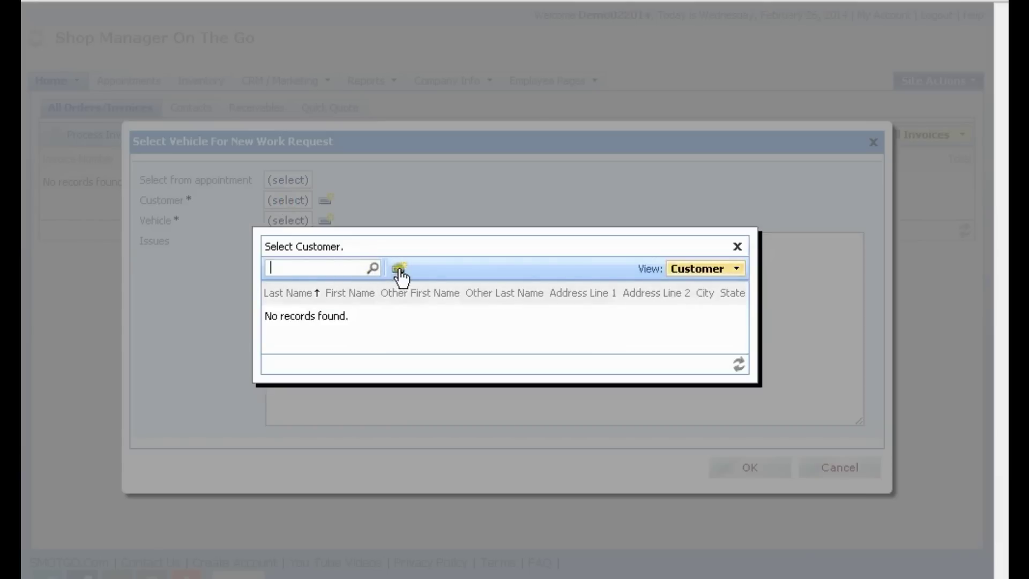
{"action": "left_click", "coordinate": [399, 269]}
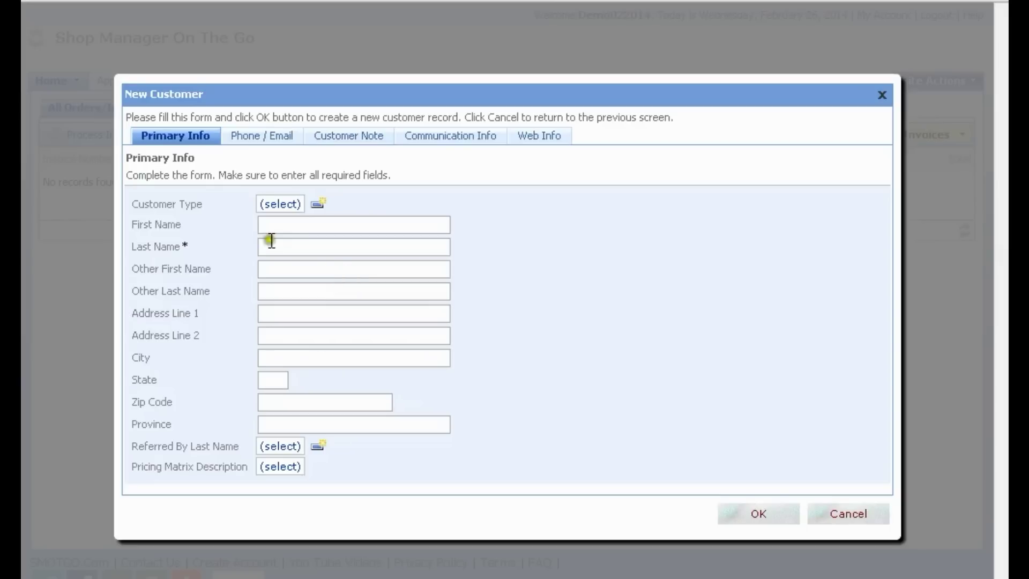
{"action": "left_click", "coordinate": [279, 246]}
{"action": "type", "text": "Our First Customer"}
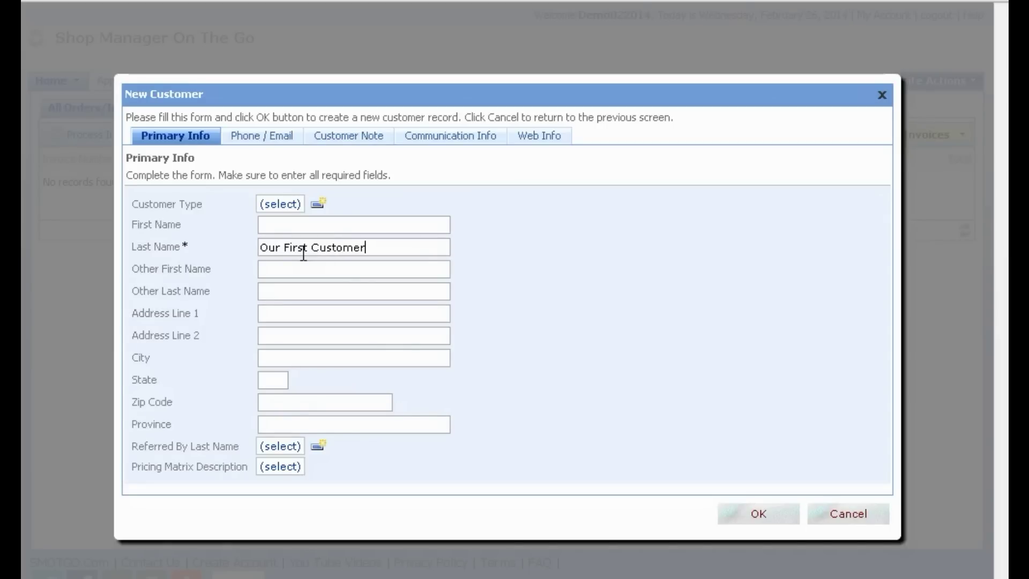
{"action": "left_click_drag", "start_coordinate": [370, 251], "coordinate": [250, 249]}
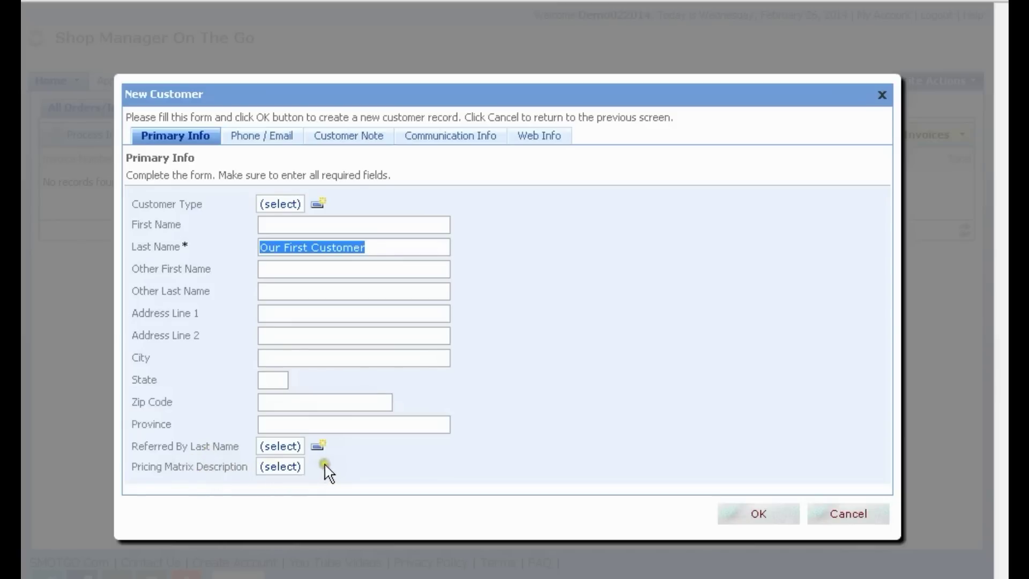
{"action": "left_click", "coordinate": [283, 467]}
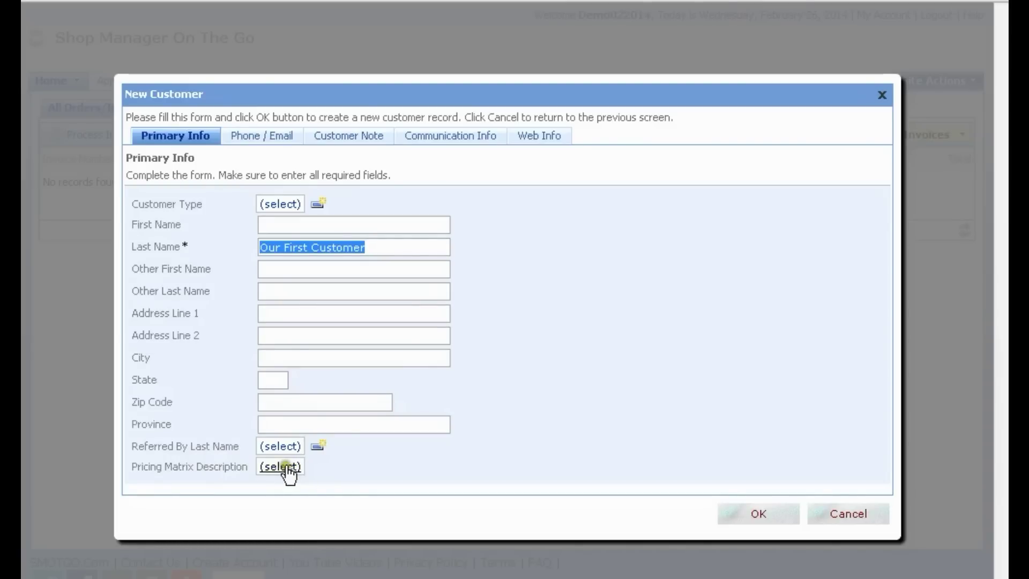
{"action": "left_click", "coordinate": [255, 141]}
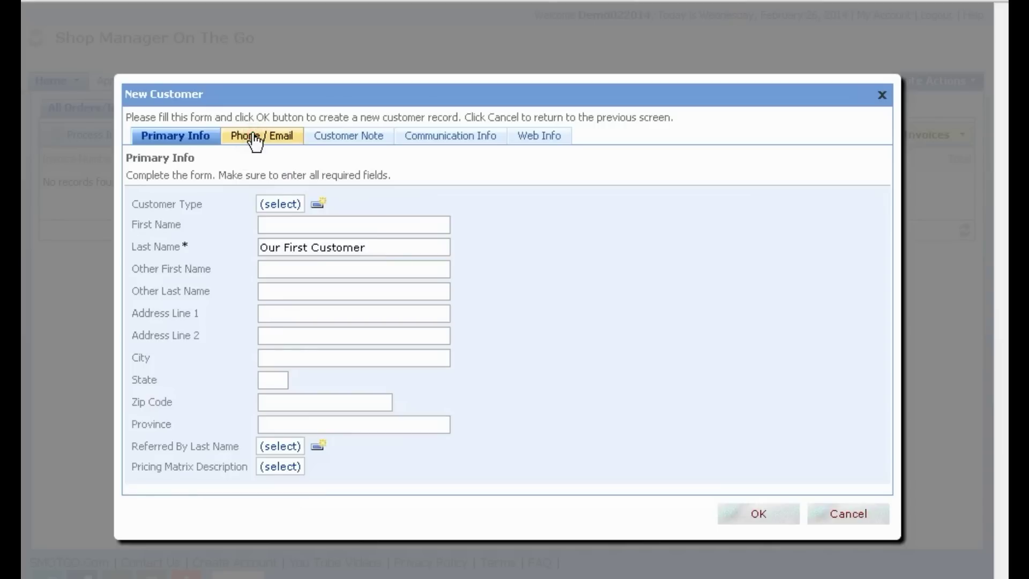
Step: Create a new 'Home' phone type for the customer's first phone
{"action": "left_click", "coordinate": [261, 145]}
{"action": "left_click", "coordinate": [281, 189]}
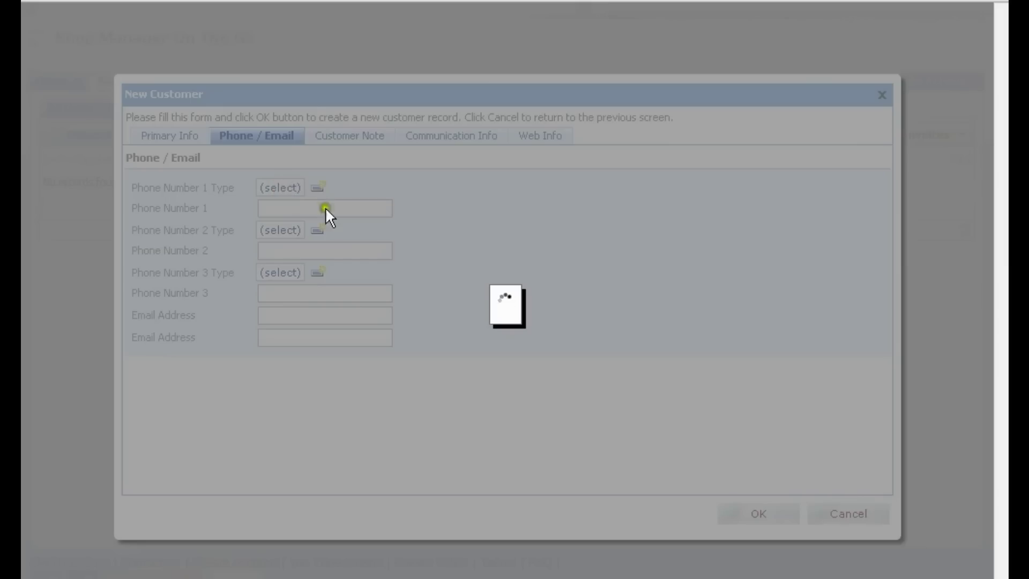
{"action": "left_click", "coordinate": [408, 328]}
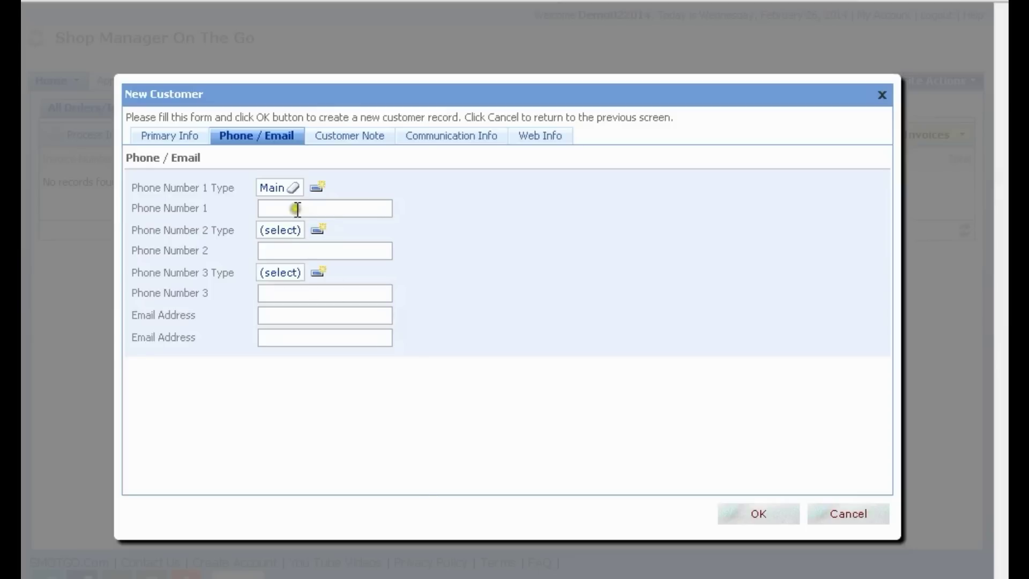
{"action": "left_click", "coordinate": [314, 186]}
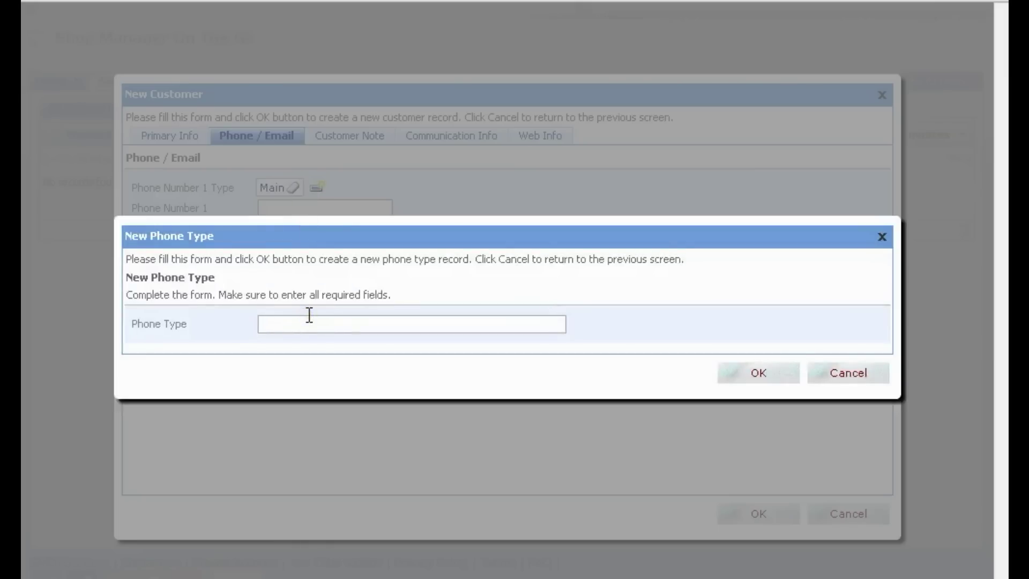
{"action": "type", "text": "Home"}
{"action": "left_click", "coordinate": [758, 373]}
Step: Enter the customer's first phone number and begin their email address
{"action": "left_click", "coordinate": [268, 210]}
{"action": "type", "text": "123456789"}
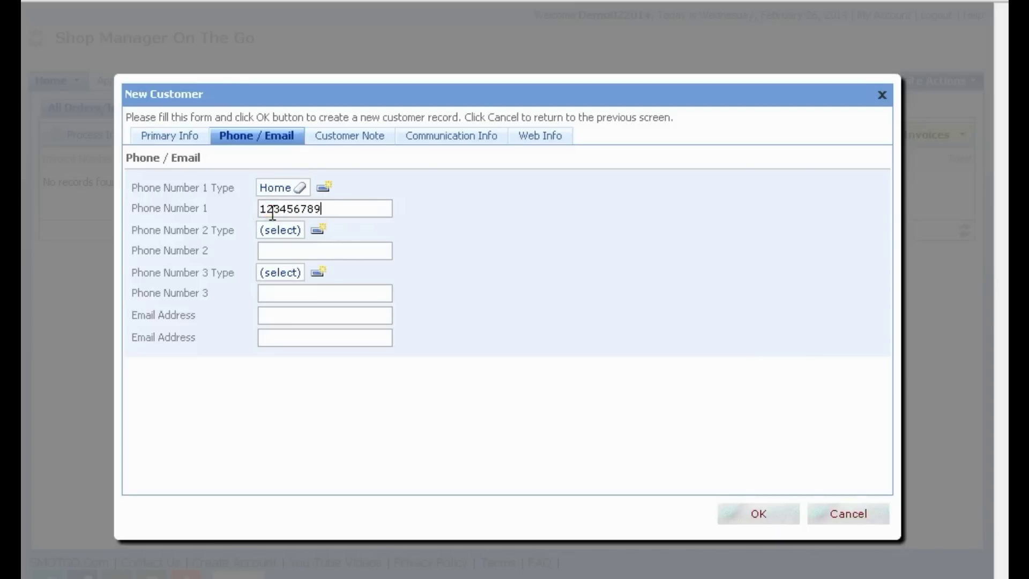
{"action": "type", "text": "0"}
{"action": "left_click", "coordinate": [276, 316]}
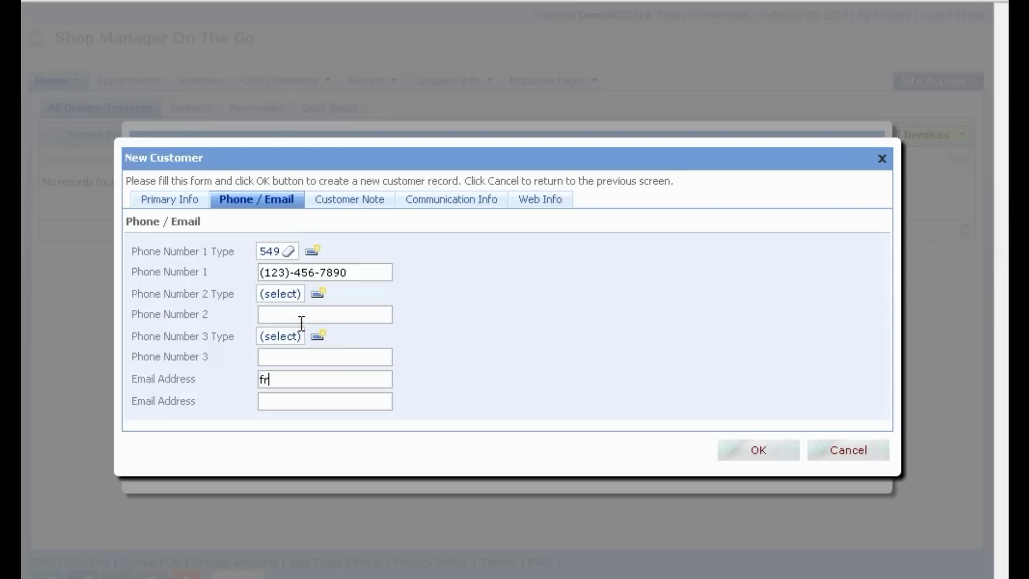
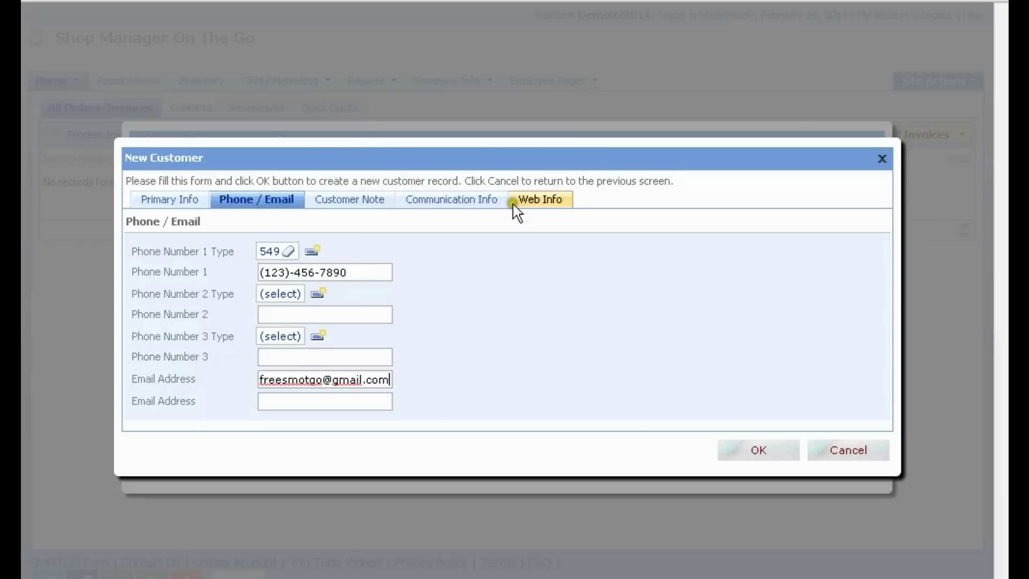
Step: Save Our First Customer, then add a new vehicle with tag 'tag number' to the work request
{"action": "left_click", "coordinate": [760, 451]}
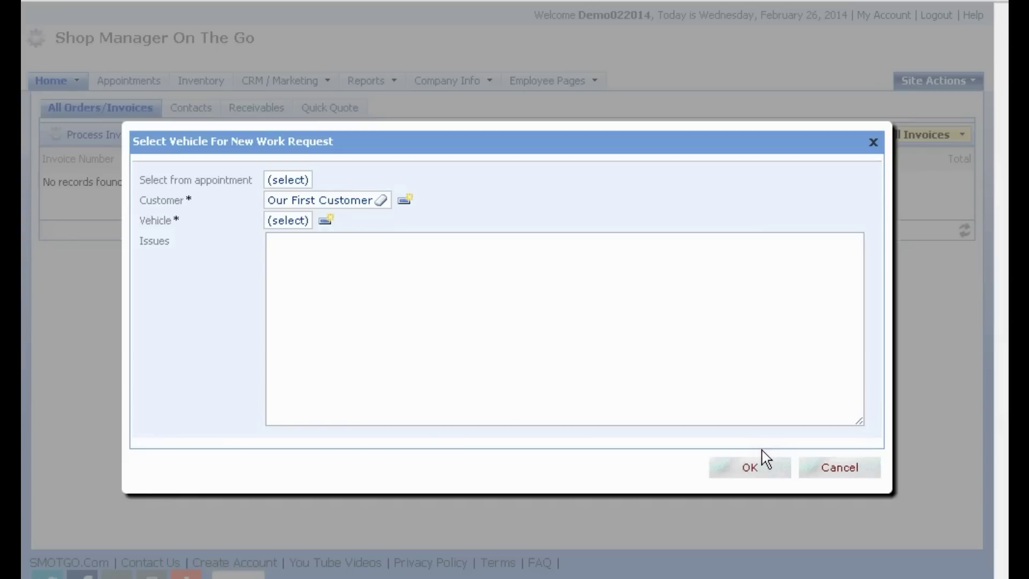
{"action": "left_click", "coordinate": [317, 201]}
{"action": "left_click", "coordinate": [289, 221]}
{"action": "left_click", "coordinate": [290, 221]}
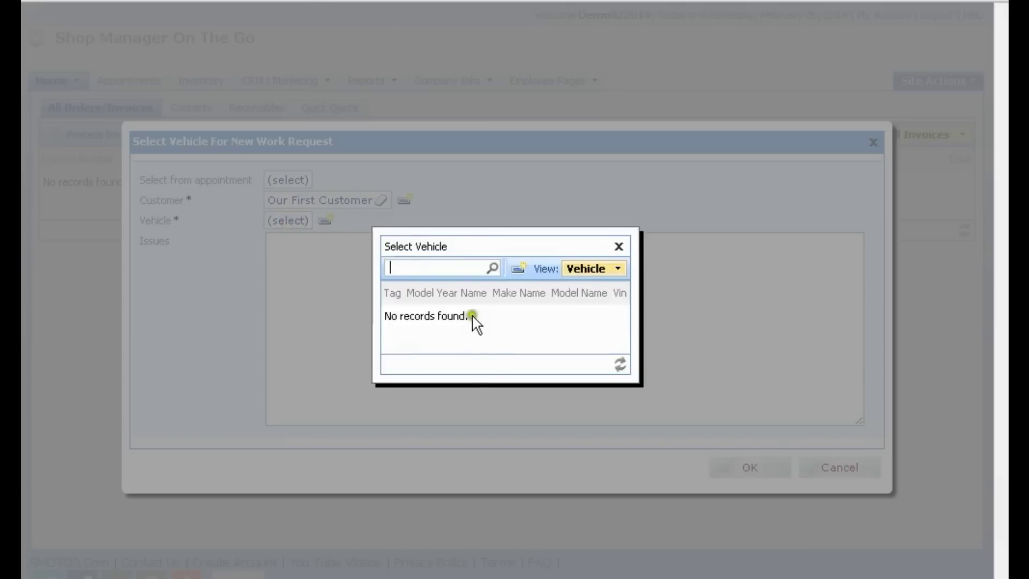
{"action": "left_click", "coordinate": [515, 269]}
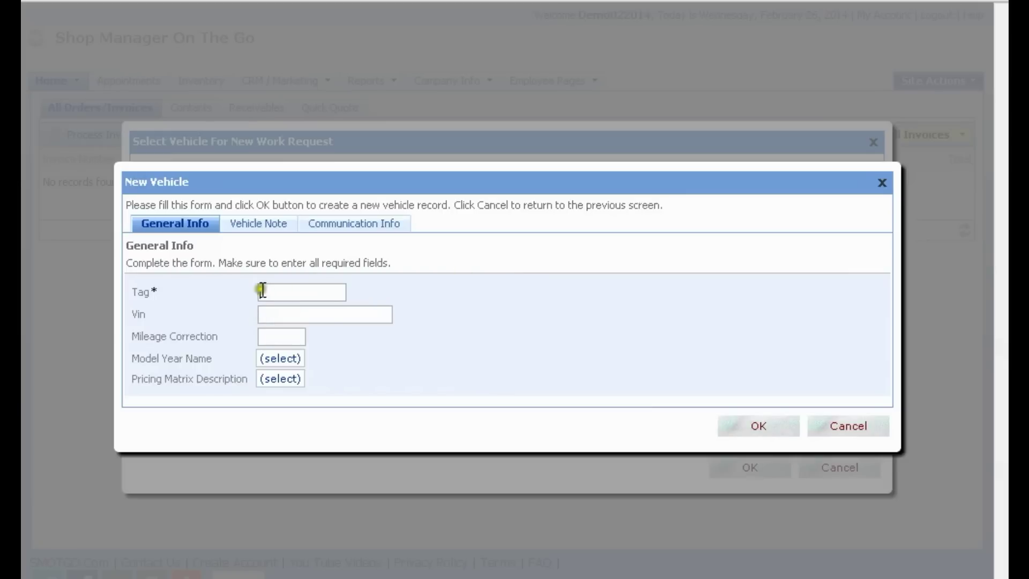
{"action": "left_click", "coordinate": [269, 289]}
{"action": "left_click", "coordinate": [273, 314]}
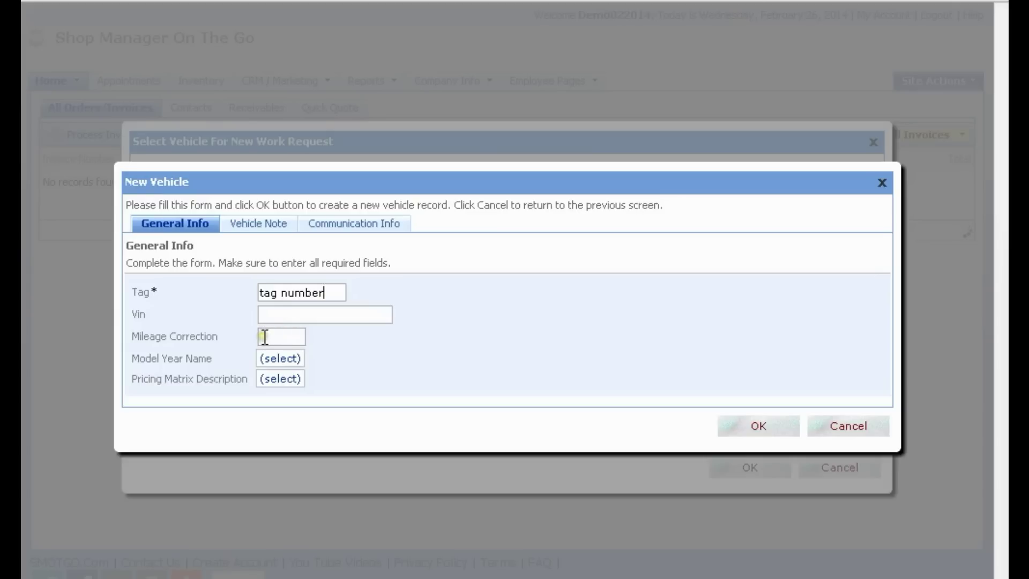
{"action": "left_click", "coordinate": [759, 432]}
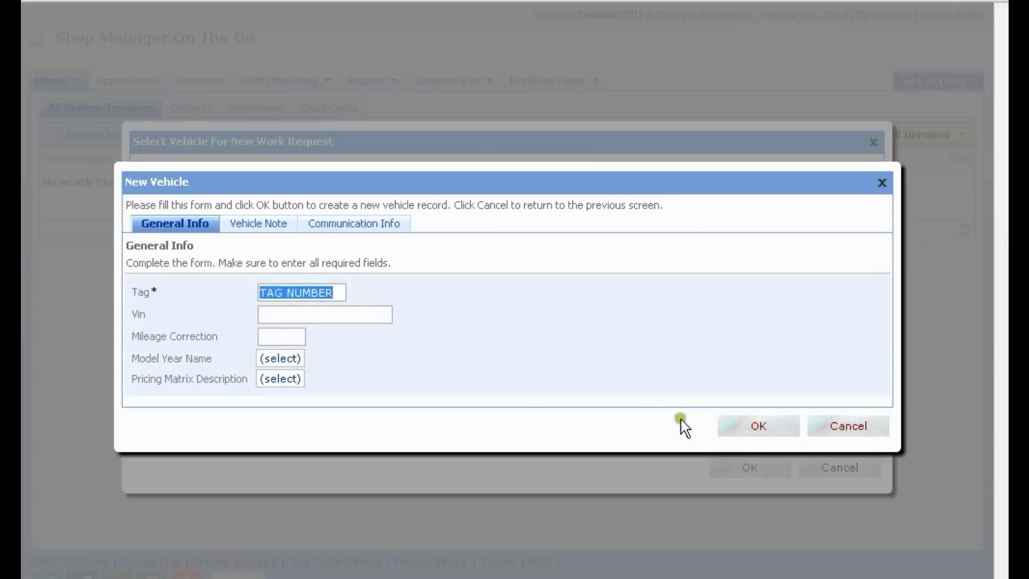
Step: Confirm the vehicle, enter issues Lof, Ck brakes and Ck tires, and create the work request
{"action": "left_click", "coordinate": [763, 429]}
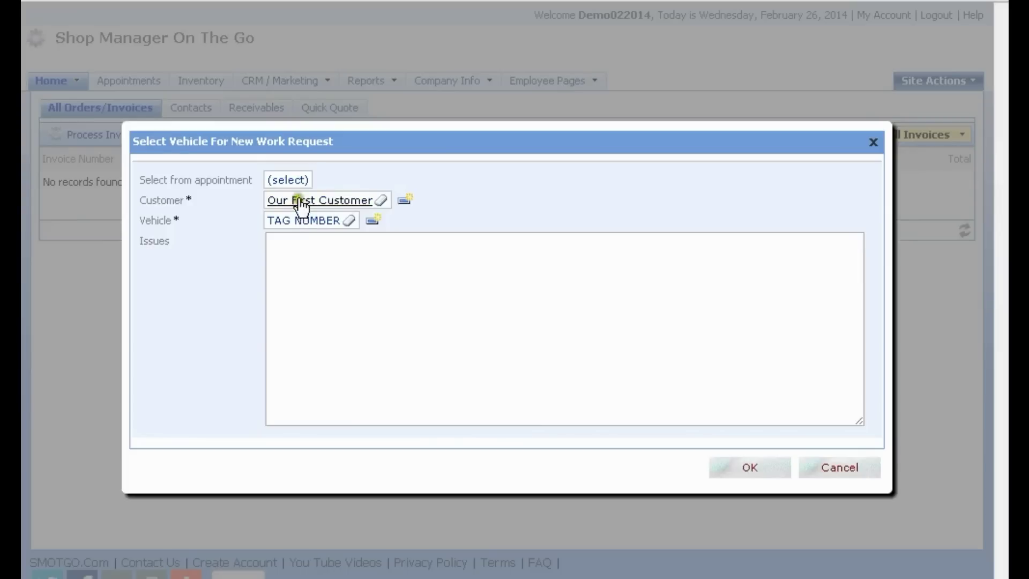
{"action": "left_click", "coordinate": [271, 246]}
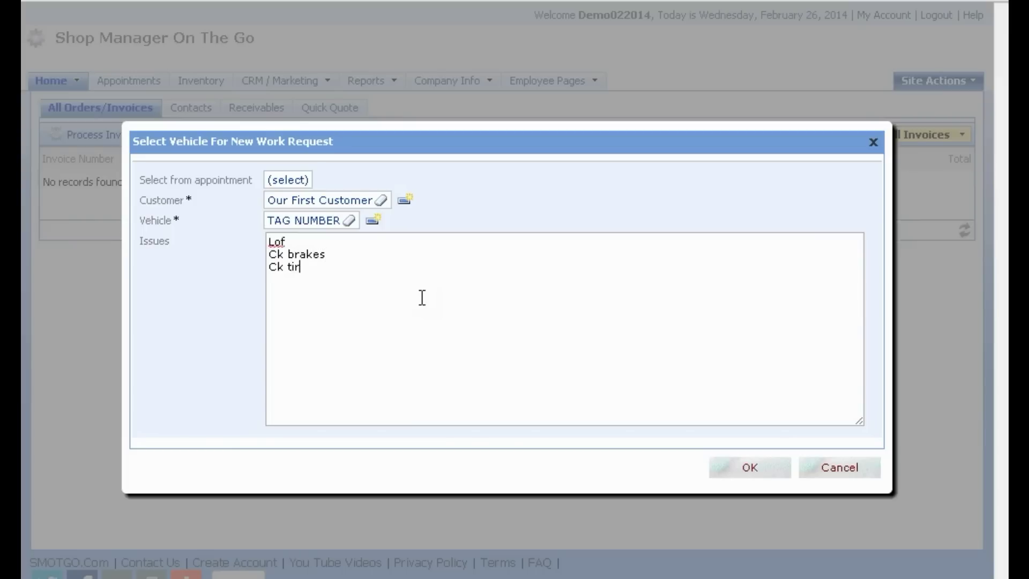
{"action": "left_click", "coordinate": [743, 464]}
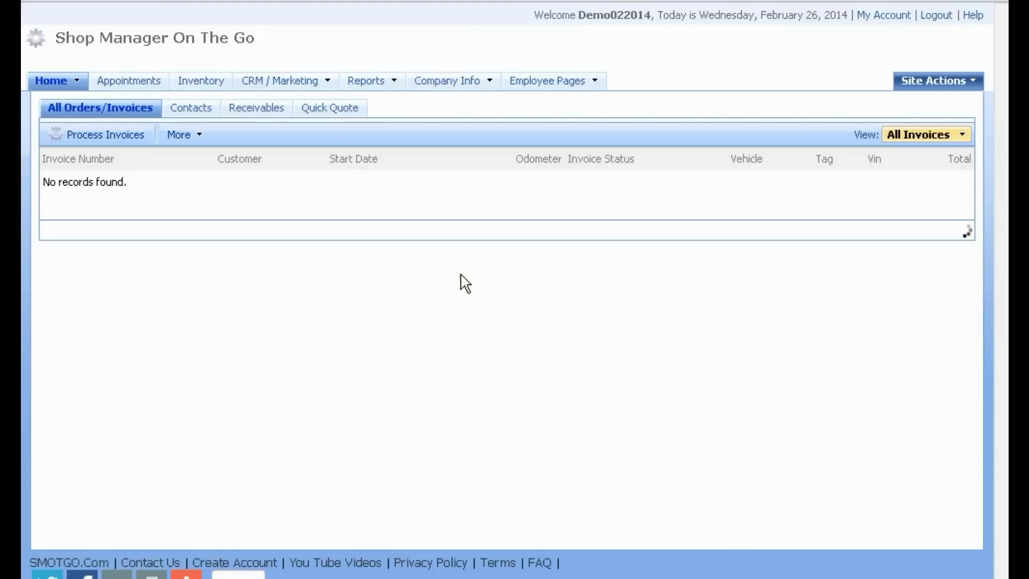
{"action": "left_click", "coordinate": [200, 183]}
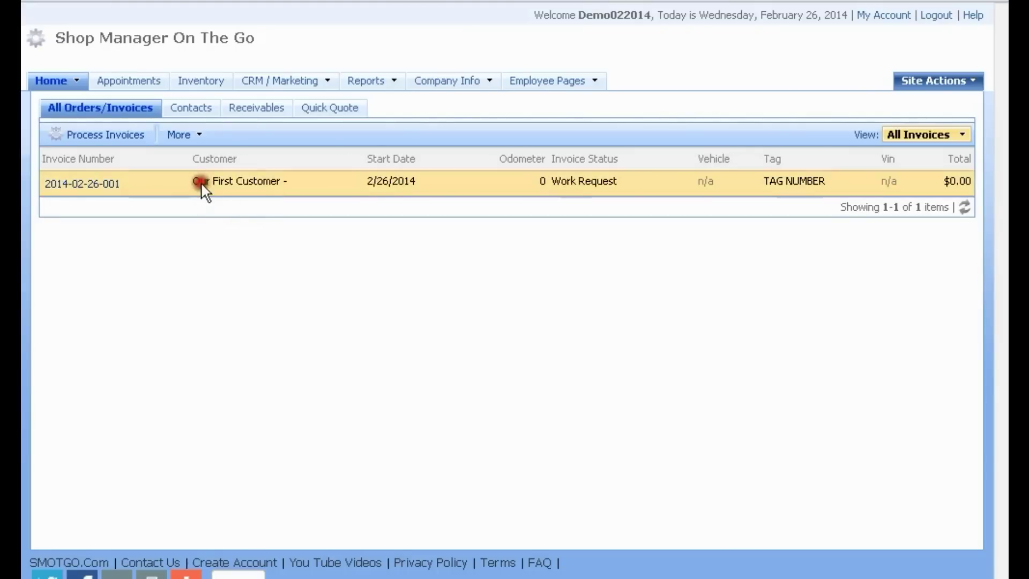
{"action": "left_click", "coordinate": [524, 182]}
{"action": "left_click", "coordinate": [138, 182]}
{"action": "left_click", "coordinate": [81, 183]}
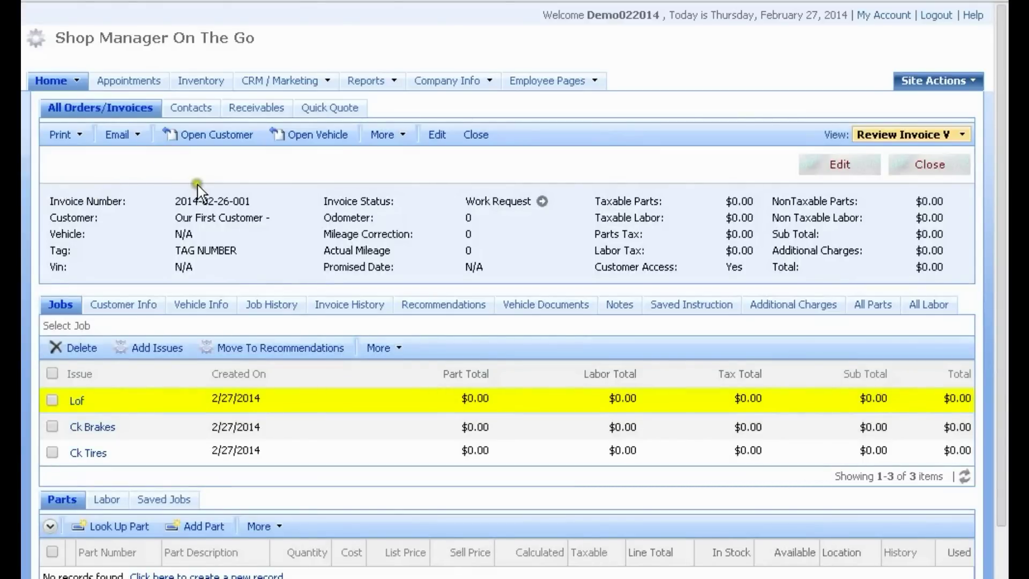
{"action": "scroll", "coordinate": [221, 185], "scroll_direction": "down", "scroll_amount": 3}
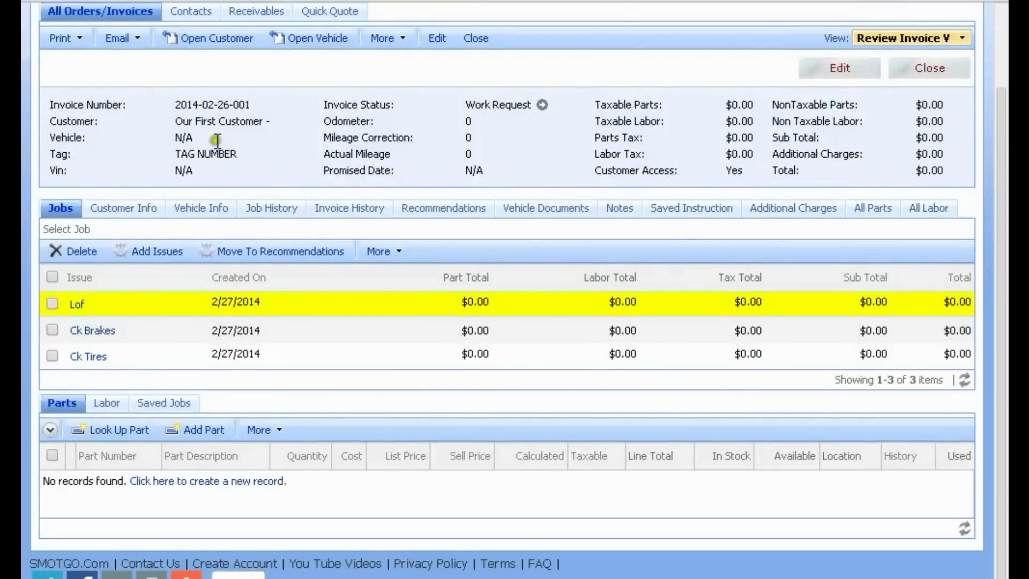
{"action": "scroll", "coordinate": [413, 216], "scroll_direction": "up", "scroll_amount": 3}
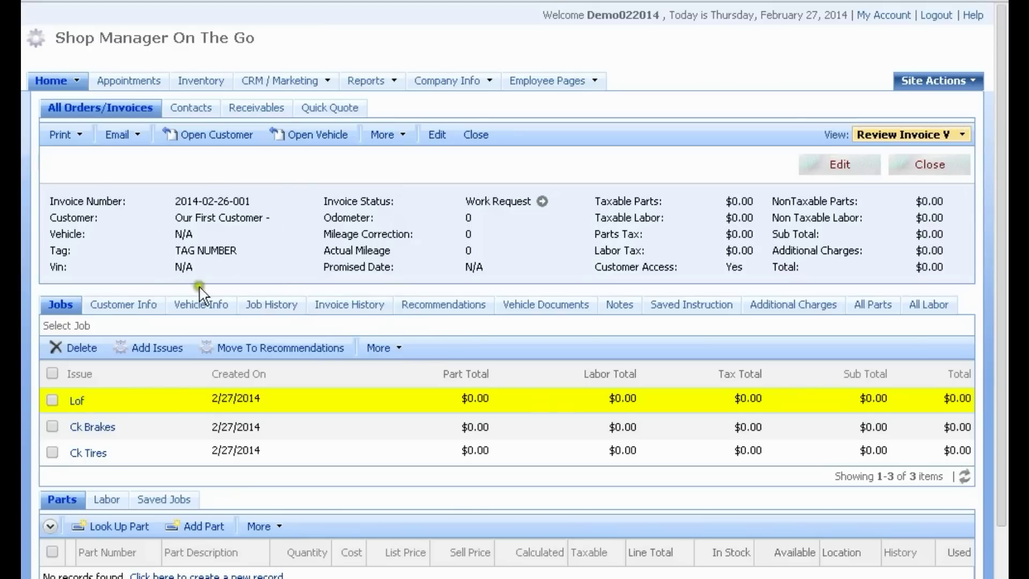
{"action": "scroll", "coordinate": [479, 214], "scroll_direction": "down", "scroll_amount": 3}
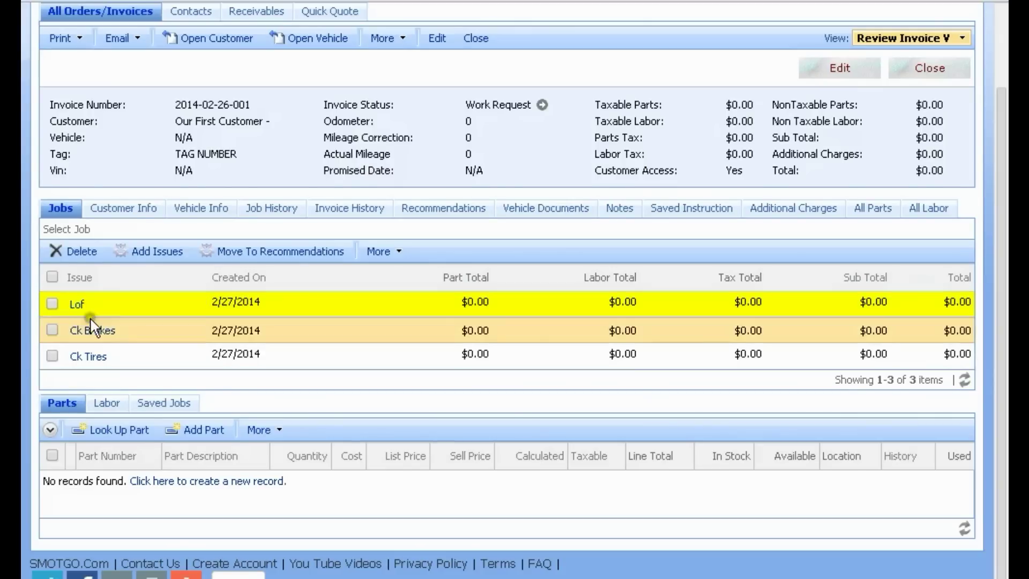
{"action": "mouse_move", "coordinate": [102, 334]}
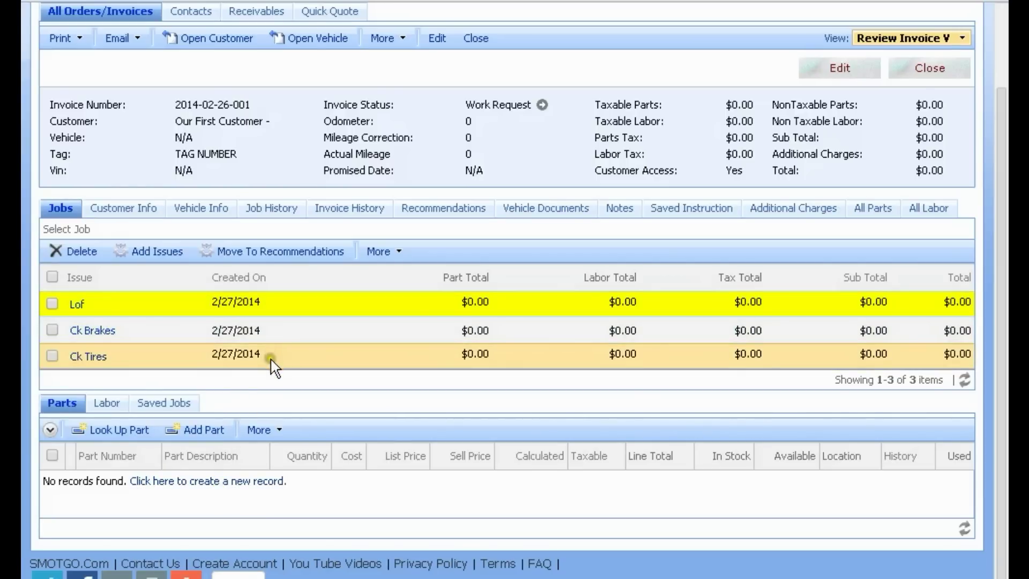
{"action": "scroll", "coordinate": [274, 358], "scroll_direction": "up", "scroll_amount": 3}
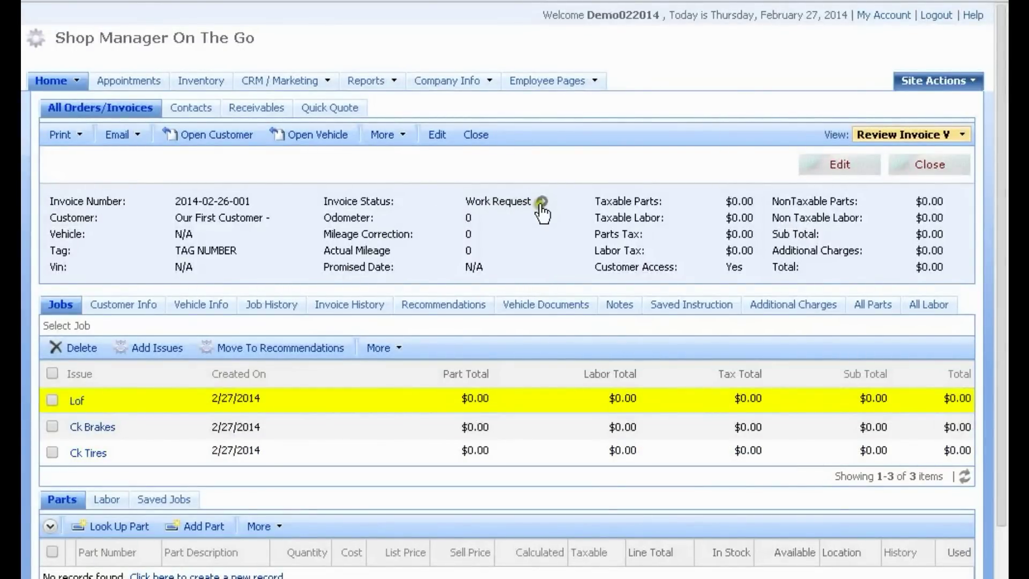
{"action": "scroll", "coordinate": [514, 239], "scroll_direction": "down", "scroll_amount": 3}
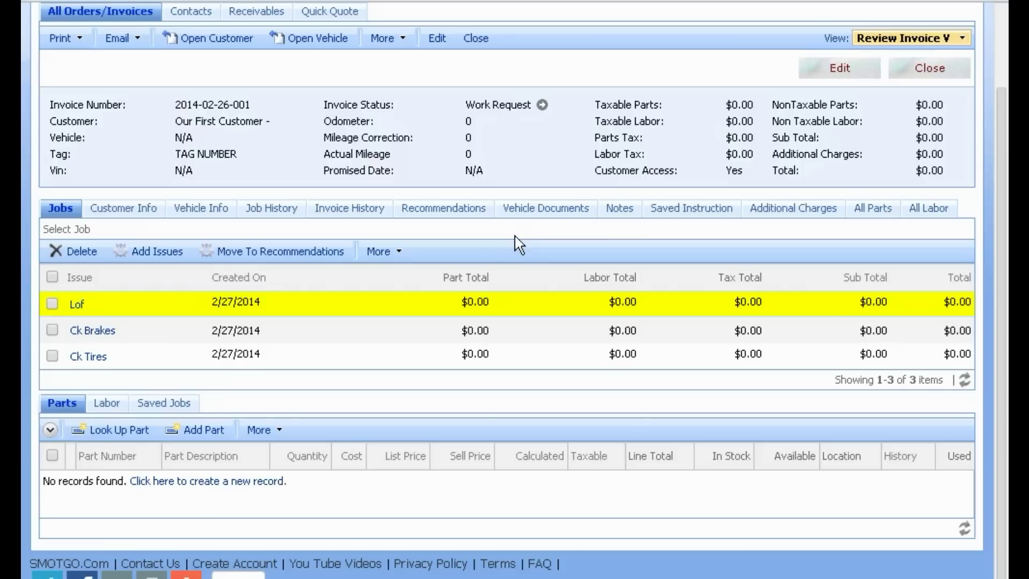
{"action": "scroll", "coordinate": [211, 344], "scroll_direction": "up", "scroll_amount": 3}
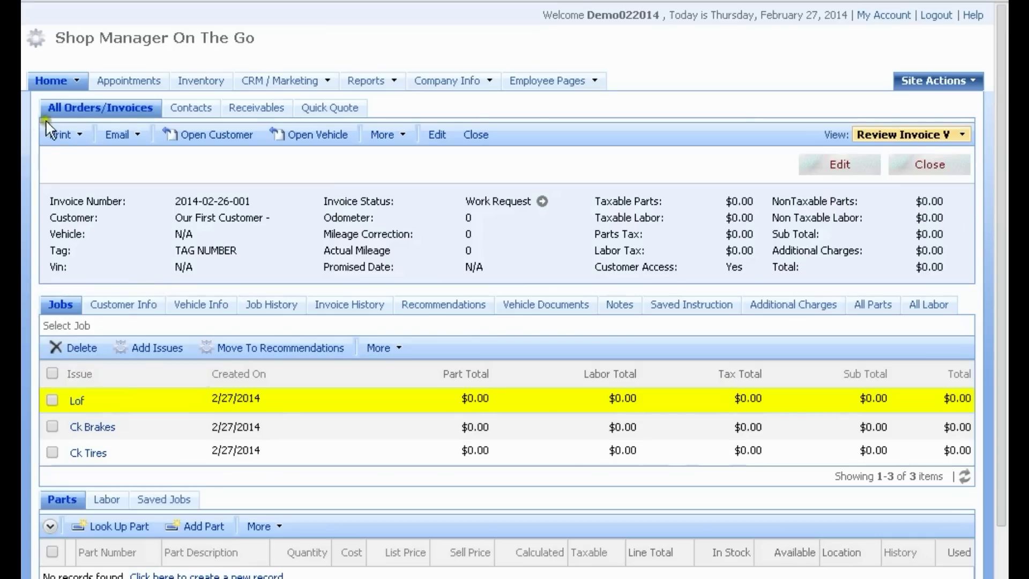
{"action": "left_click", "coordinate": [80, 141]}
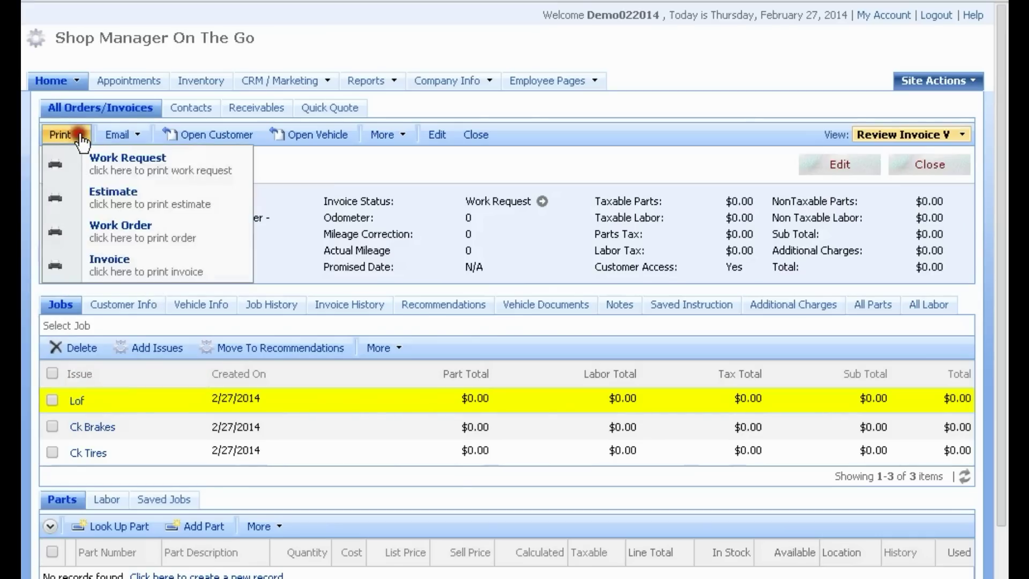
{"action": "left_click", "coordinate": [114, 165]}
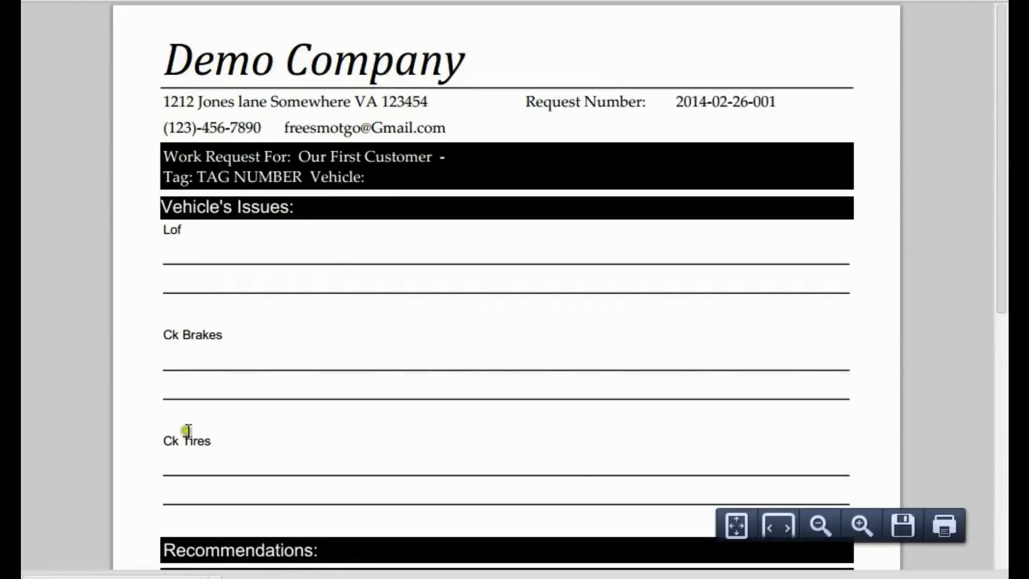
{"action": "scroll", "coordinate": [188, 438], "scroll_direction": "down", "scroll_amount": 3}
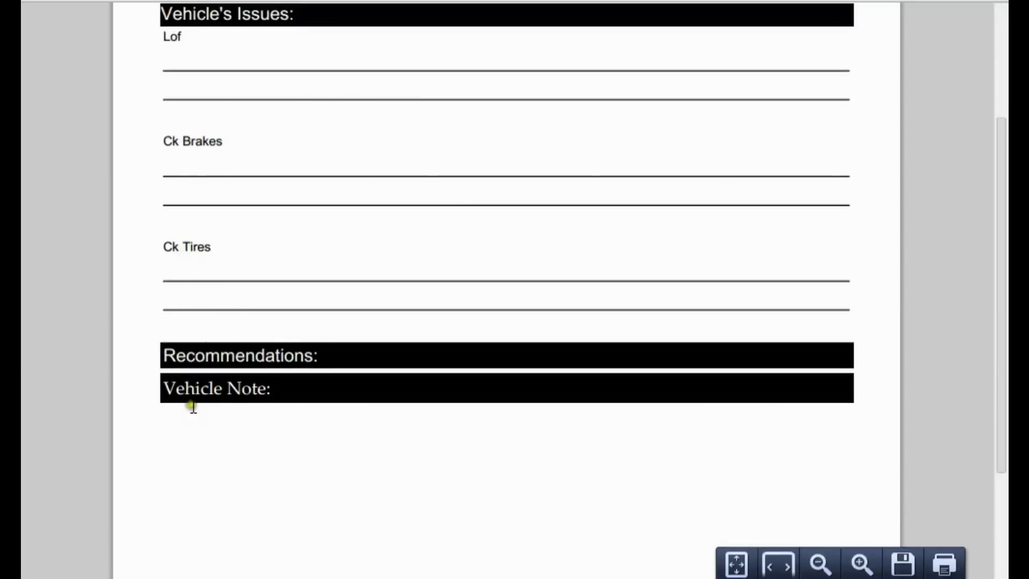
{"action": "scroll", "coordinate": [237, 315], "scroll_direction": "down", "scroll_amount": 2}
{"action": "scroll", "coordinate": [245, 350], "scroll_direction": "up", "scroll_amount": 5}
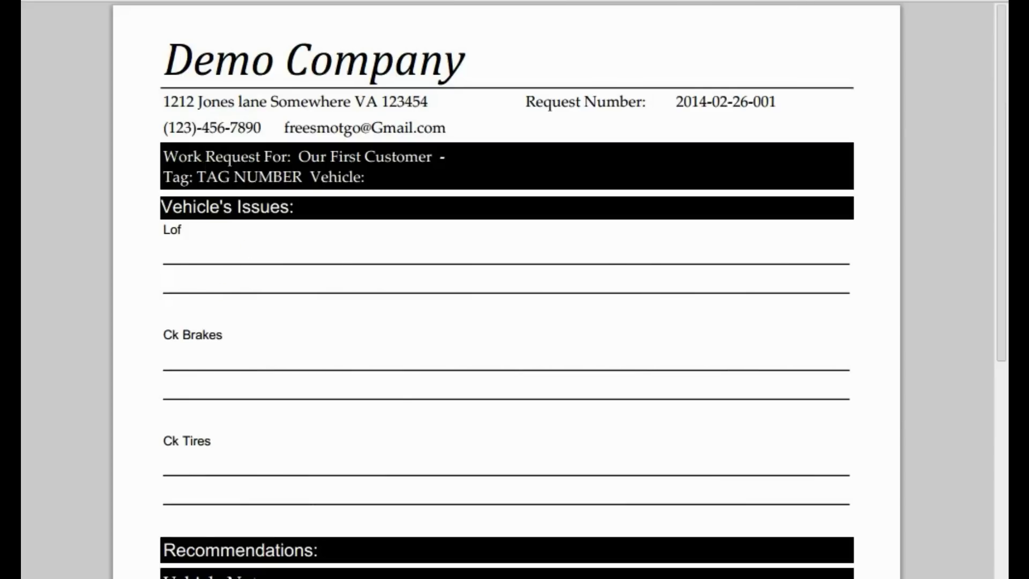
{"action": "key", "text": "ctrl+w"}
{"action": "scroll", "coordinate": [327, 212], "scroll_direction": "down", "scroll_amount": 2}
{"action": "left_click", "coordinate": [322, 201]}
{"action": "left_click", "coordinate": [387, 298]}
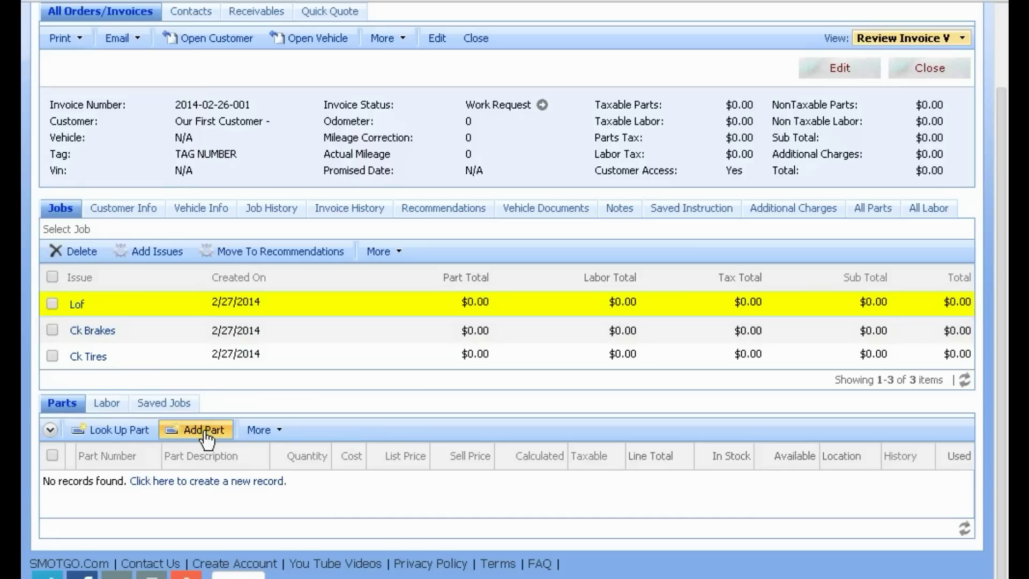
Step: Add an oil filter part to the Lof job: quantity 1, cost 5, list 7, sell 8
{"action": "left_click", "coordinate": [176, 489]}
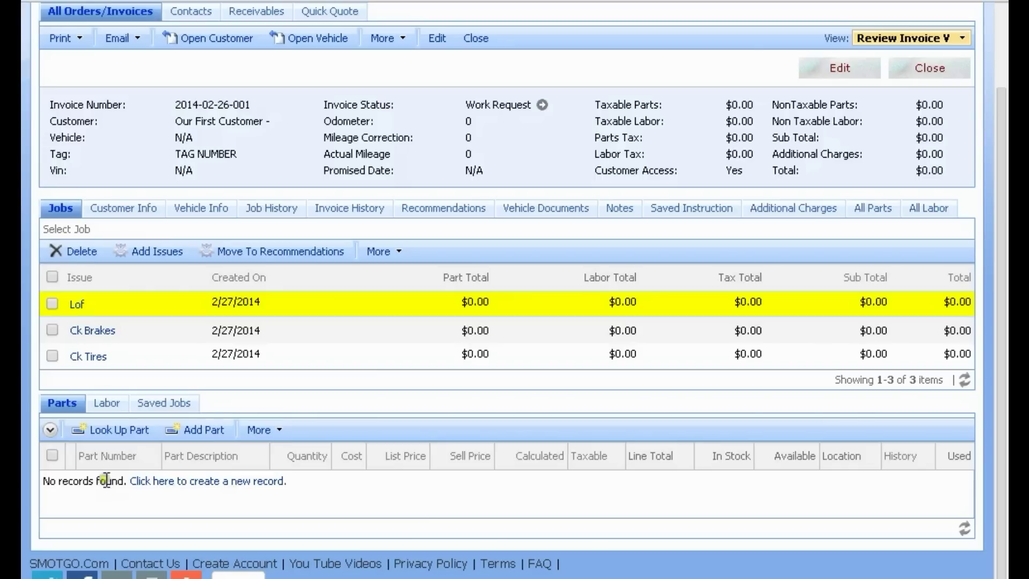
{"action": "left_click", "coordinate": [195, 433]}
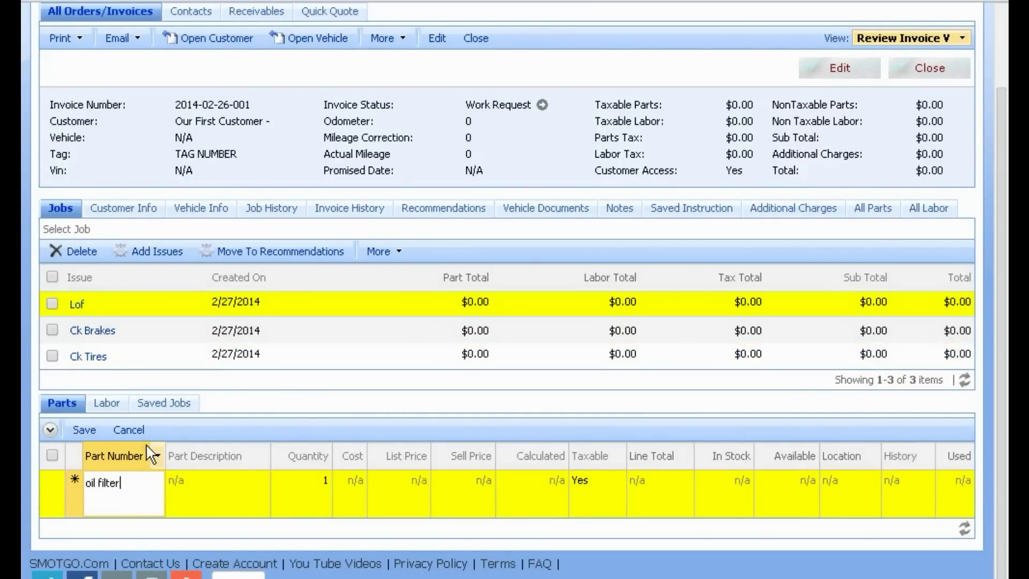
{"action": "key", "text": "Tab"}
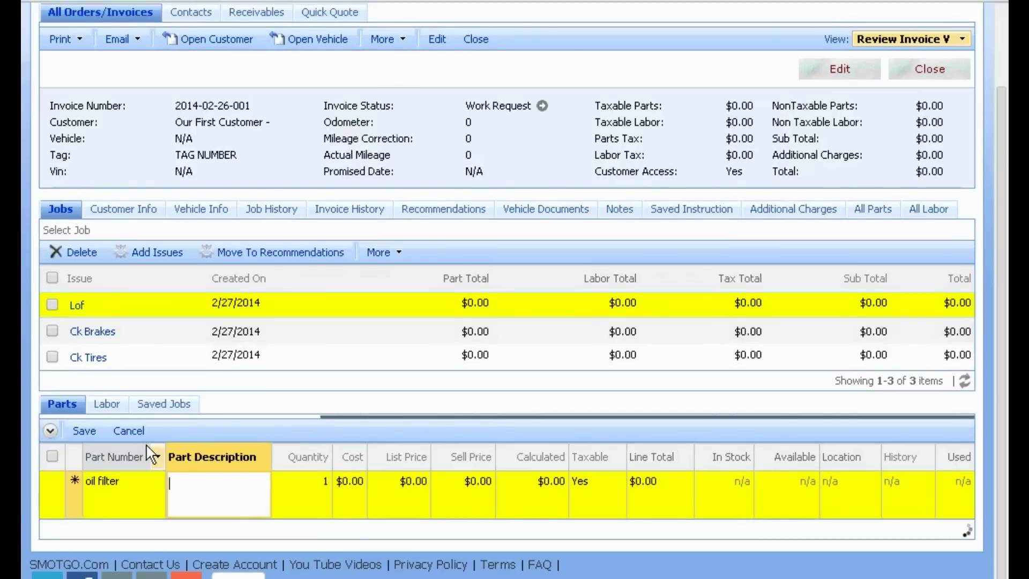
{"action": "type", "text": "oil filter"}
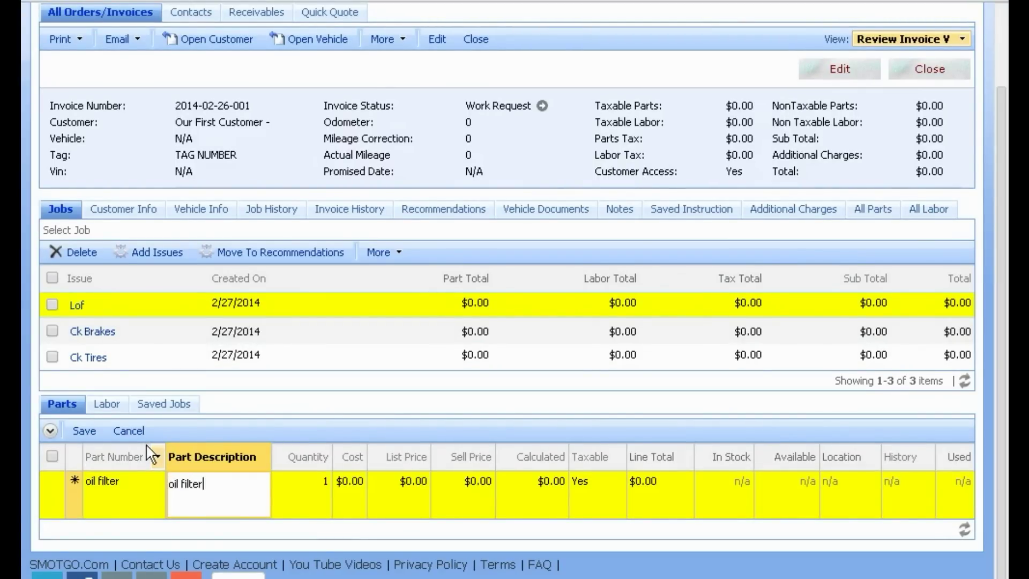
{"action": "key", "text": "Tab"}
{"action": "key", "text": "Tab"}
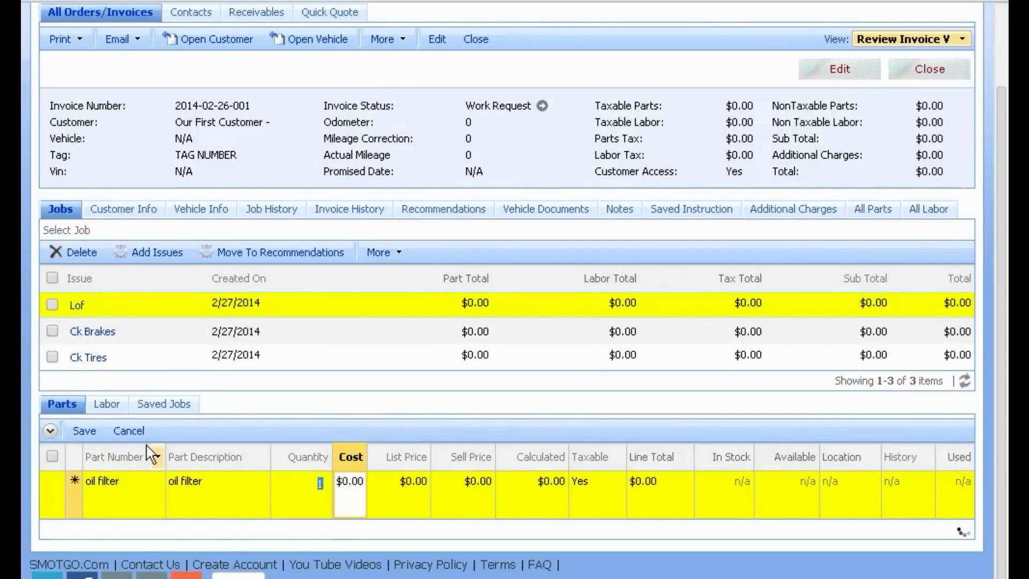
{"action": "type", "text": "5"}
{"action": "key", "text": "Tab"}
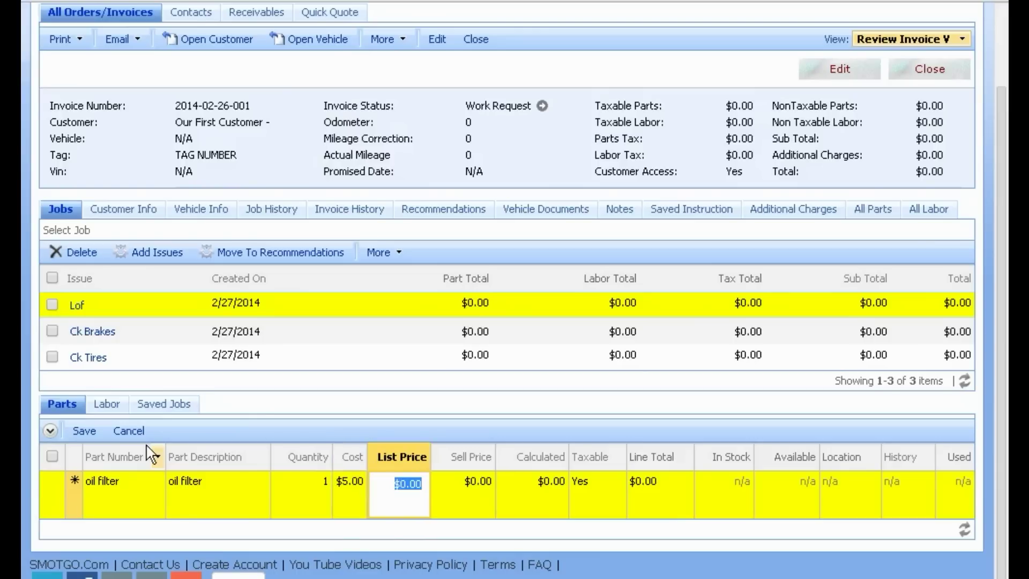
{"action": "type", "text": "7"}
{"action": "key", "text": "Tab"}
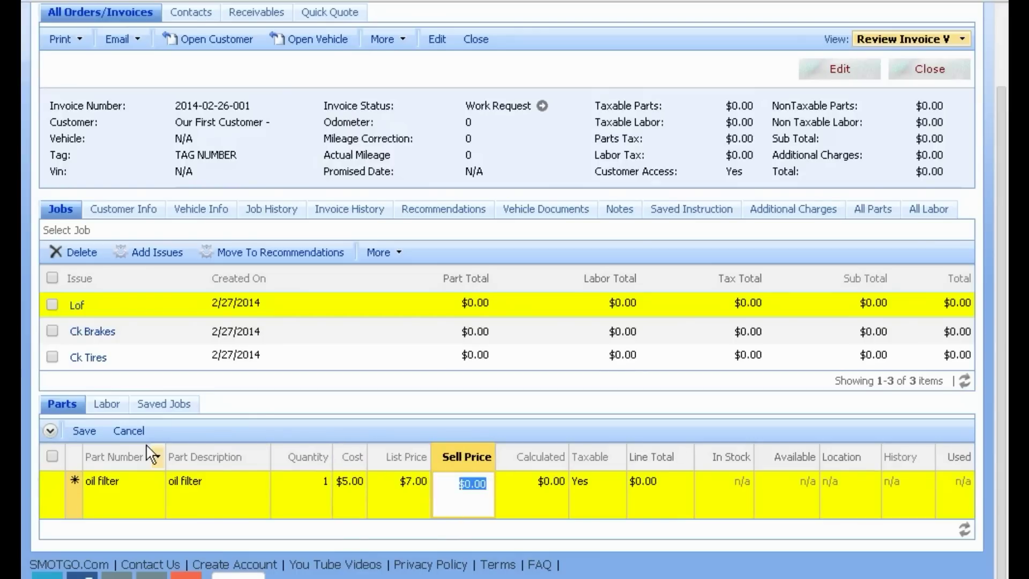
{"action": "type", "text": "8"}
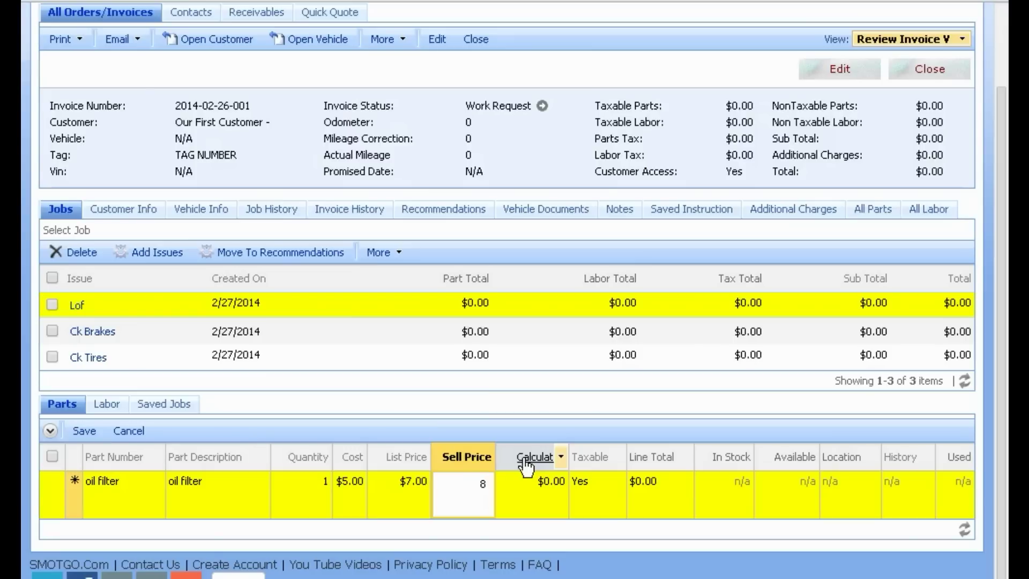
Step: Confirm the $8.00 sell price, keep the oil filter taxable, and save the part line
{"action": "left_click", "coordinate": [480, 484]}
{"action": "double_click", "coordinate": [484, 484]}
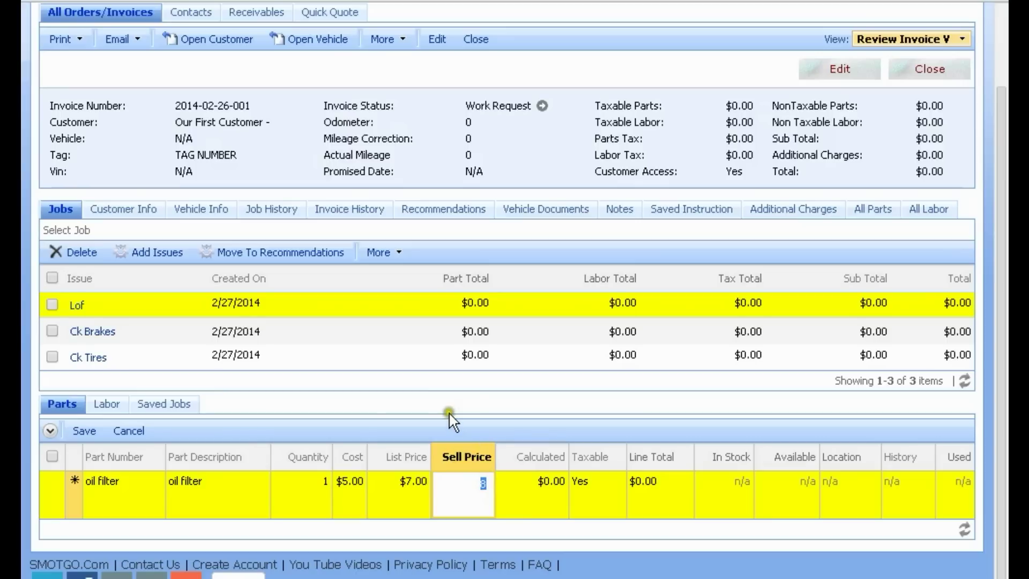
{"action": "key", "text": "Tab"}
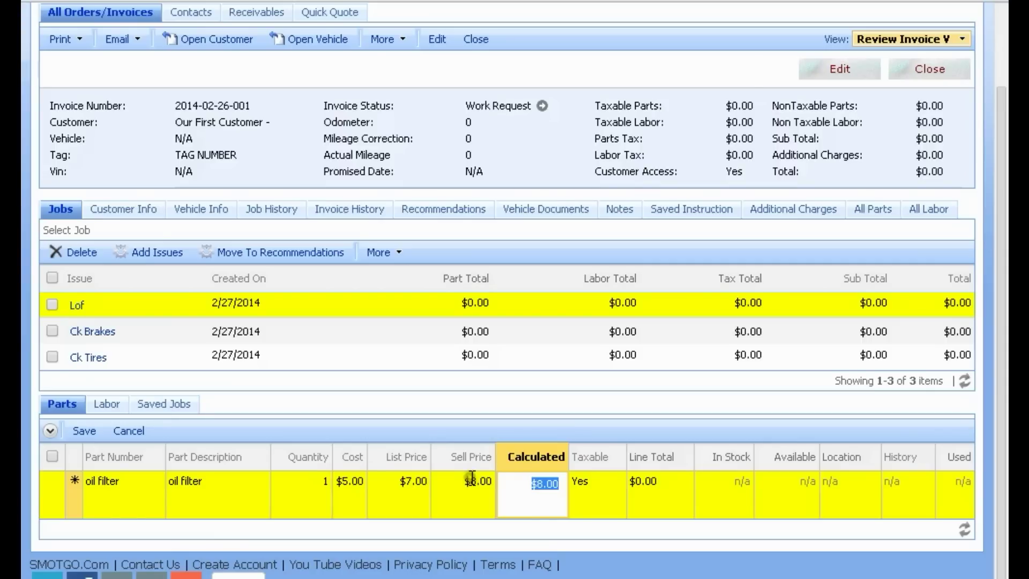
{"action": "left_click", "coordinate": [581, 482]}
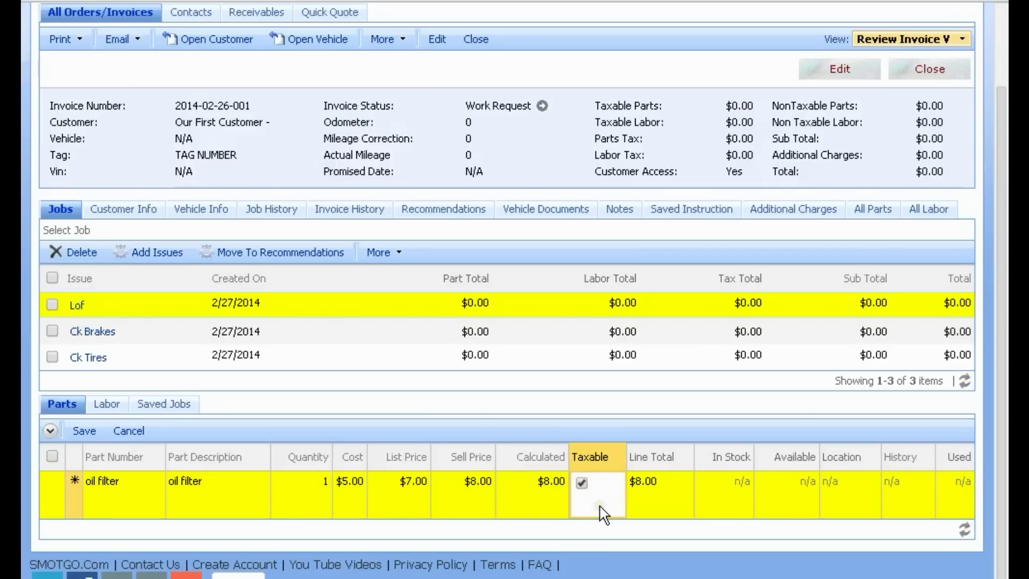
{"action": "left_click", "coordinate": [585, 485]}
{"action": "left_click", "coordinate": [582, 482]}
{"action": "left_click", "coordinate": [79, 438]}
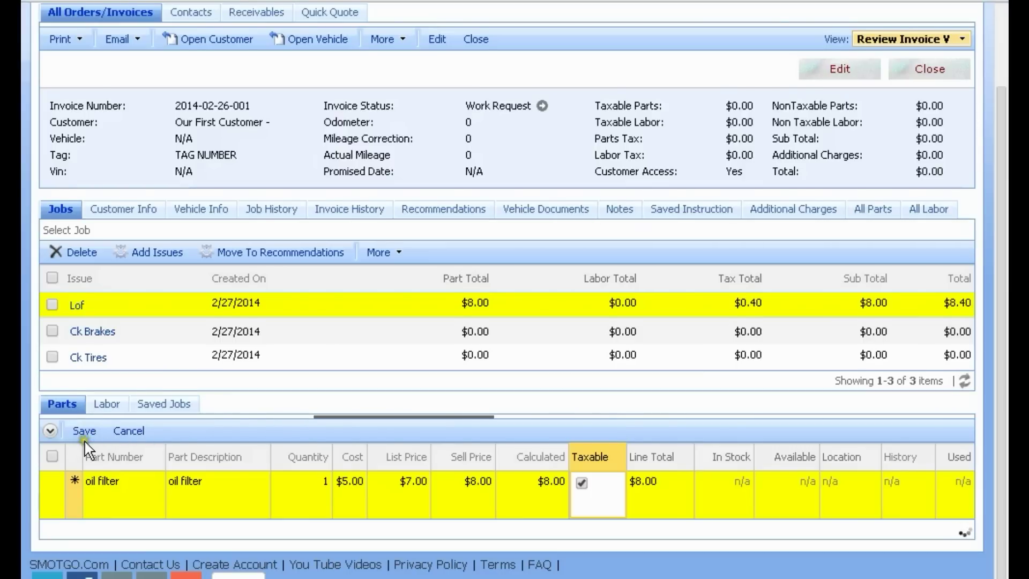
Step: Add an oil part line with quantity 6, cost 3, list 4 and sell 5.50
{"action": "left_click", "coordinate": [194, 441]}
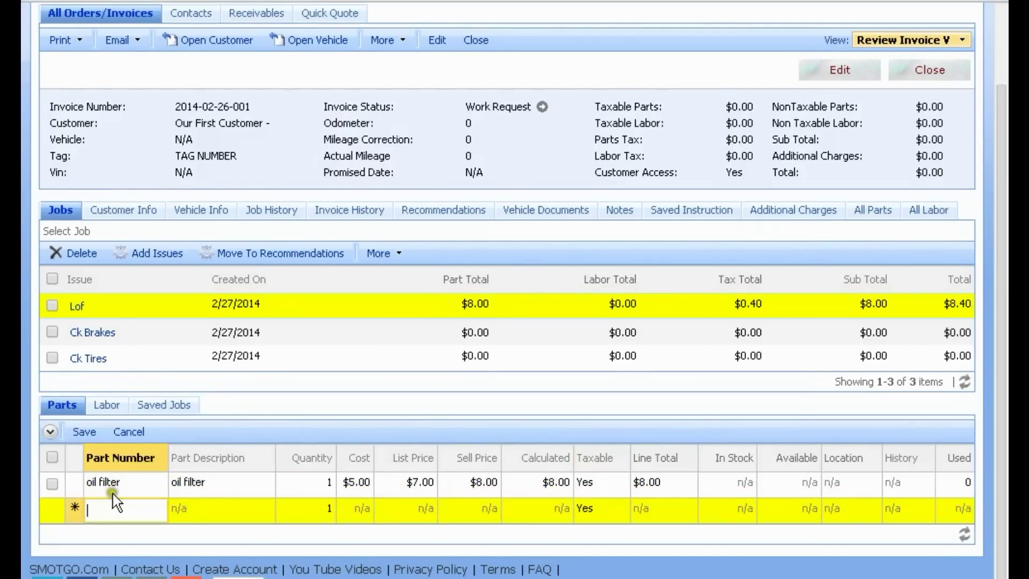
{"action": "type", "text": "oil"}
{"action": "key", "text": "Tab"}
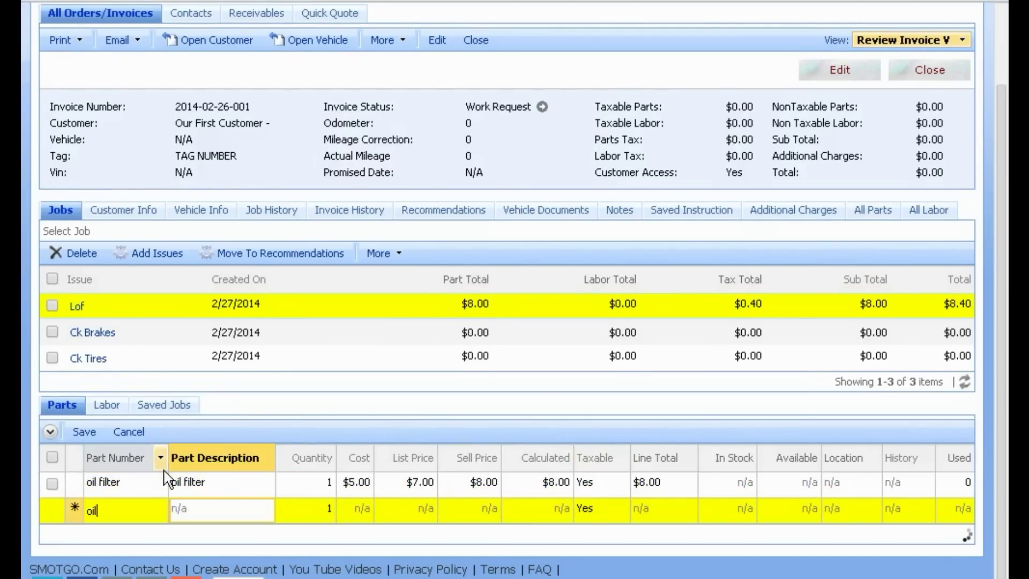
{"action": "key", "text": "Tab"}
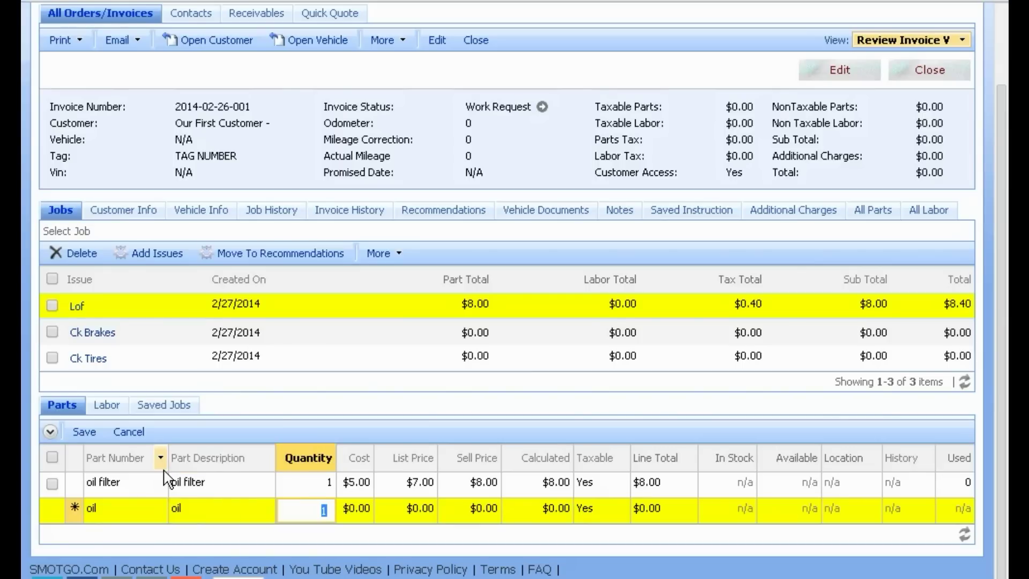
{"action": "key", "text": "Tab"}
{"action": "type", "text": "3"}
{"action": "key", "text": "Tab"}
{"action": "type", "text": "4"}
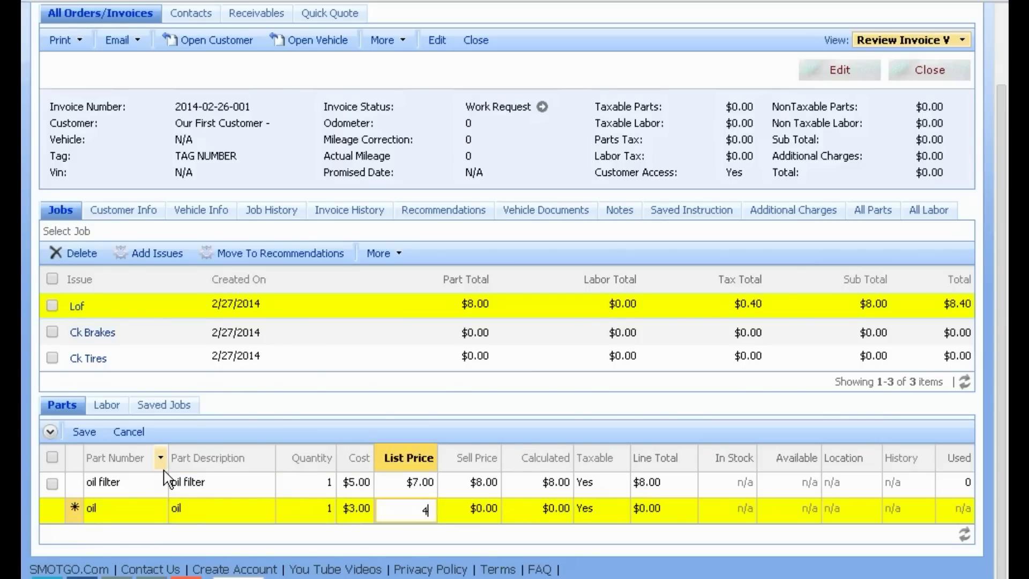
{"action": "key", "text": "Tab"}
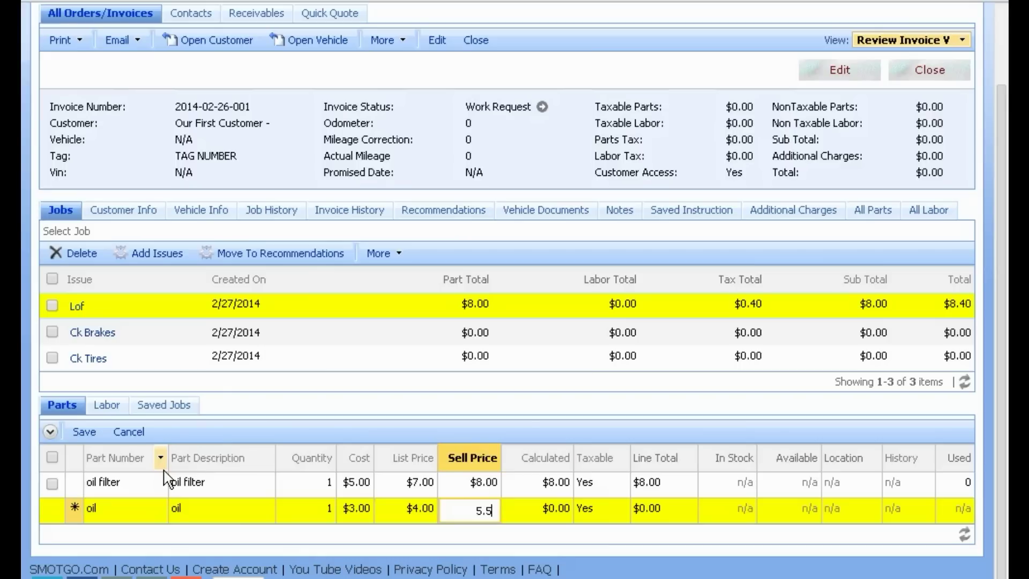
{"action": "key", "text": "Tab"}
{"action": "left_click", "coordinate": [313, 509]}
{"action": "left_click", "coordinate": [85, 432]}
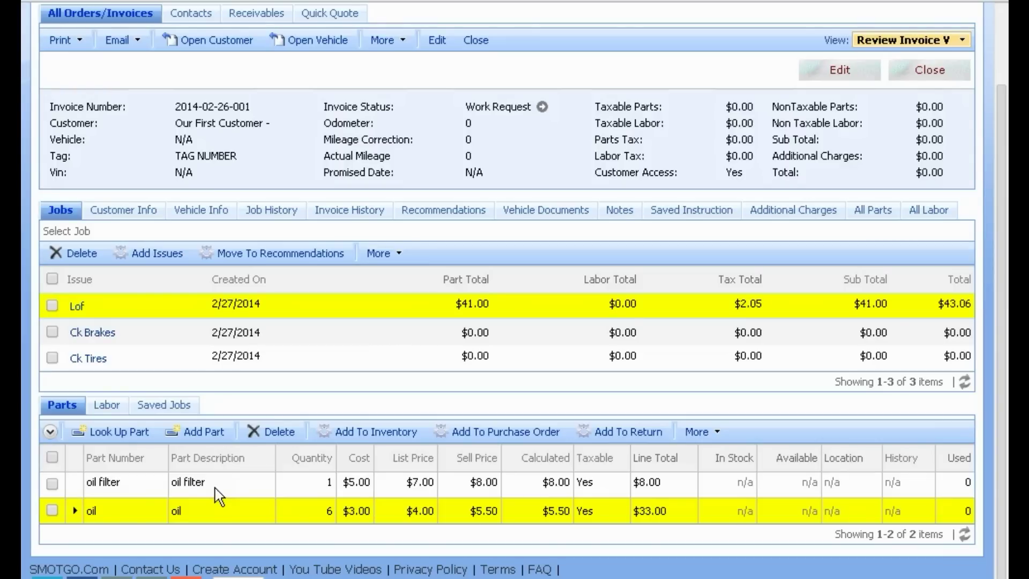
Step: Select only the oil filter part line
{"action": "left_click", "coordinate": [55, 483]}
{"action": "left_click", "coordinate": [52, 511]}
{"action": "left_click", "coordinate": [52, 483]}
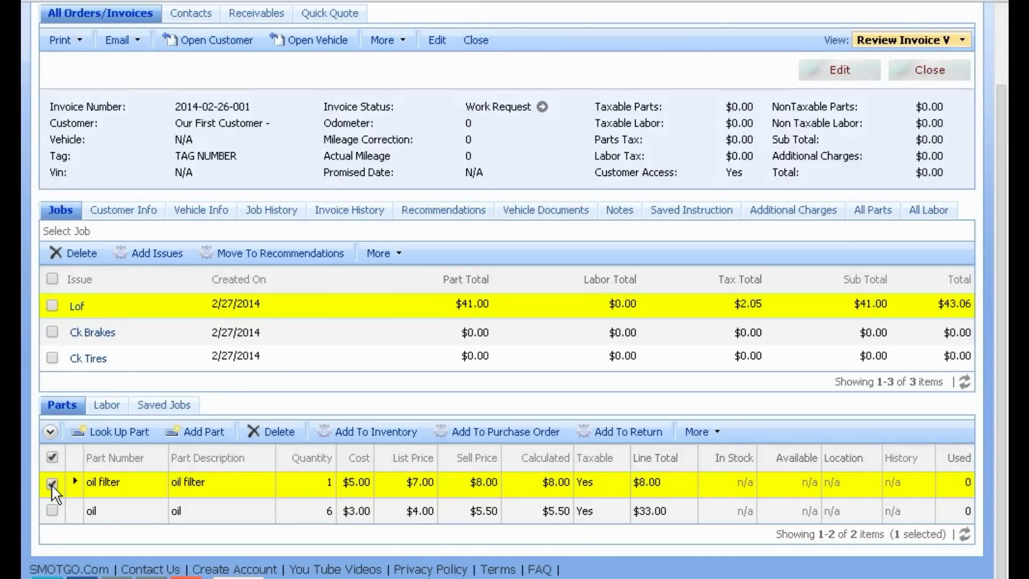
Step: Add the oil filter to inventory at location Shelf 1
{"action": "left_click", "coordinate": [369, 433]}
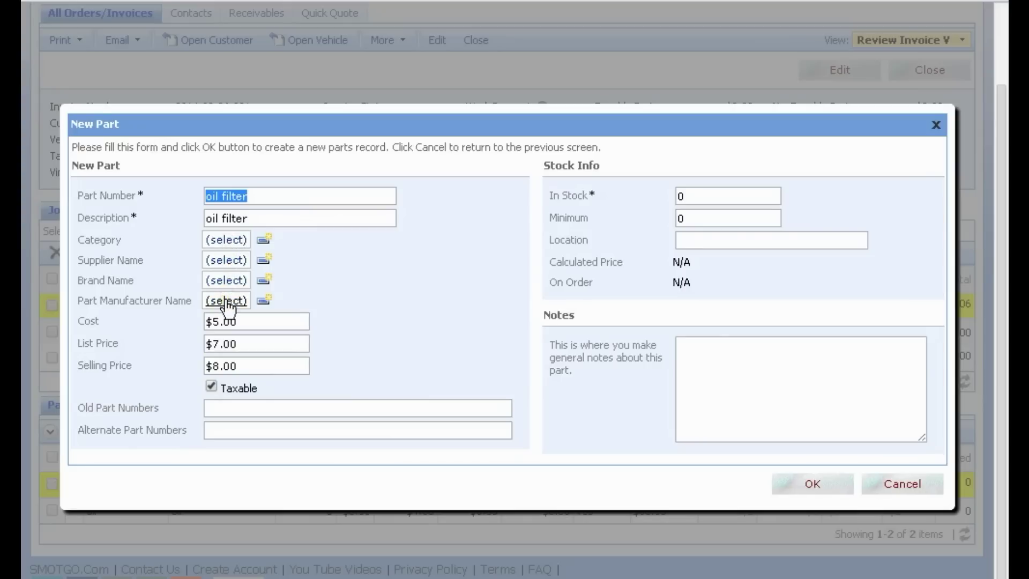
{"action": "left_click", "coordinate": [695, 242]}
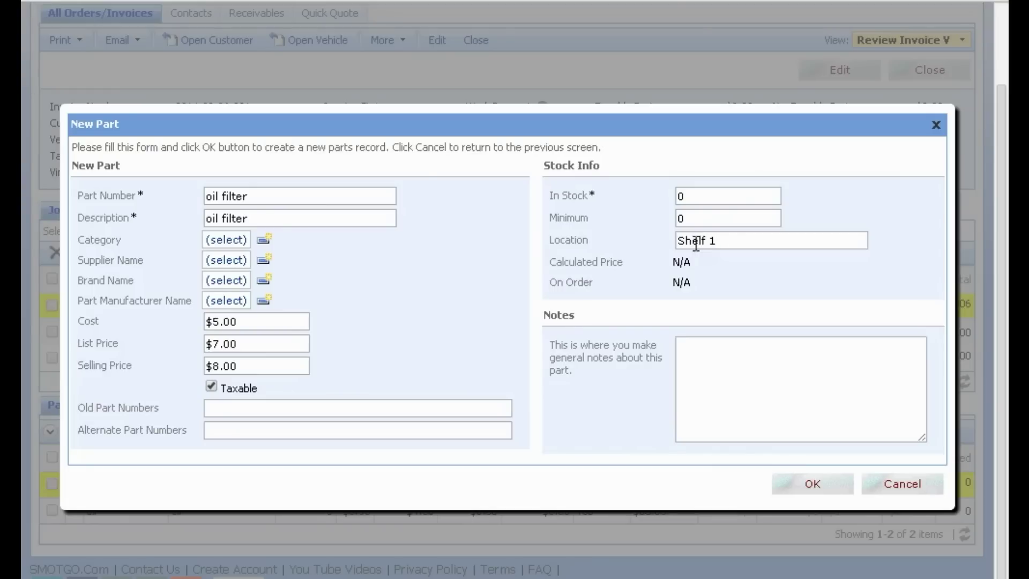
{"action": "left_click", "coordinate": [809, 484]}
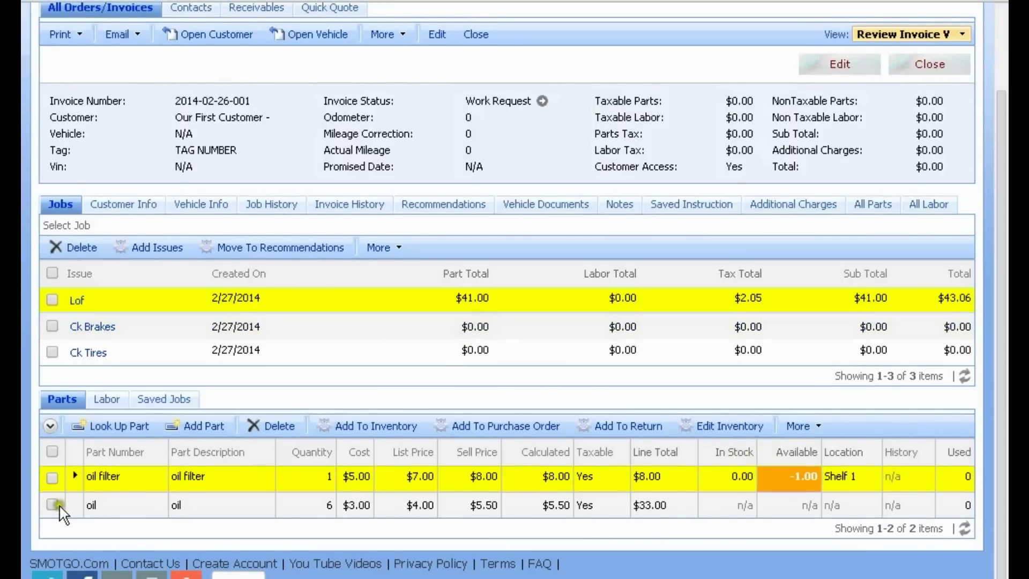
Step: Add the oil part to inventory at location Bulk tank
{"action": "left_click", "coordinate": [52, 505]}
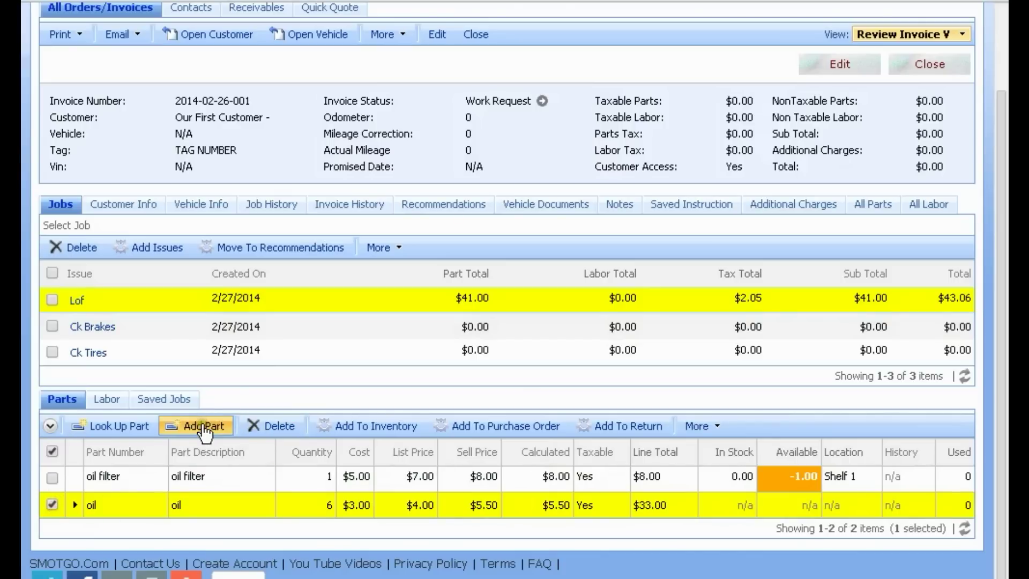
{"action": "left_click", "coordinate": [362, 435]}
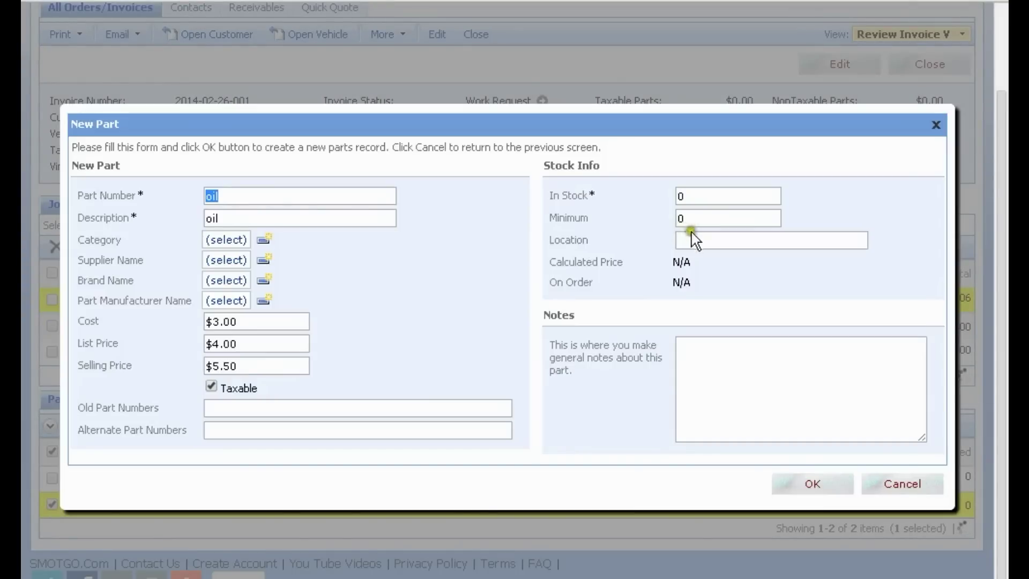
{"action": "left_click", "coordinate": [693, 238]}
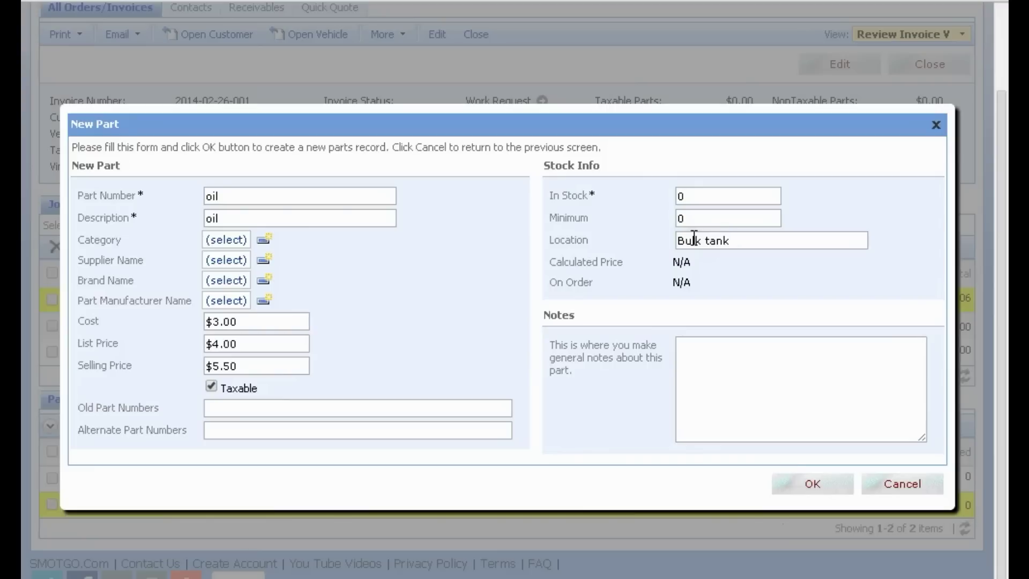
{"action": "left_click", "coordinate": [809, 484]}
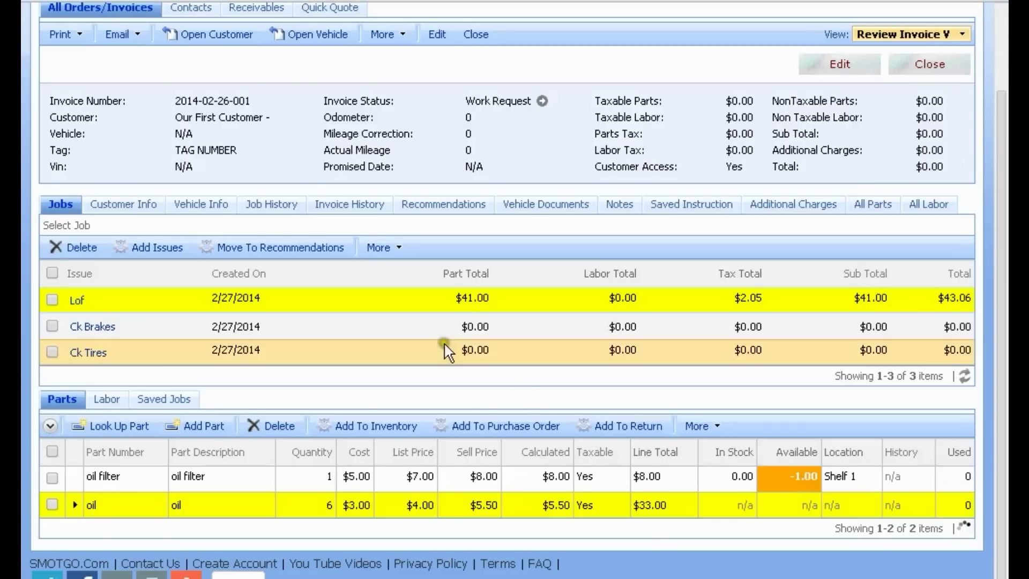
{"action": "left_click", "coordinate": [459, 313]}
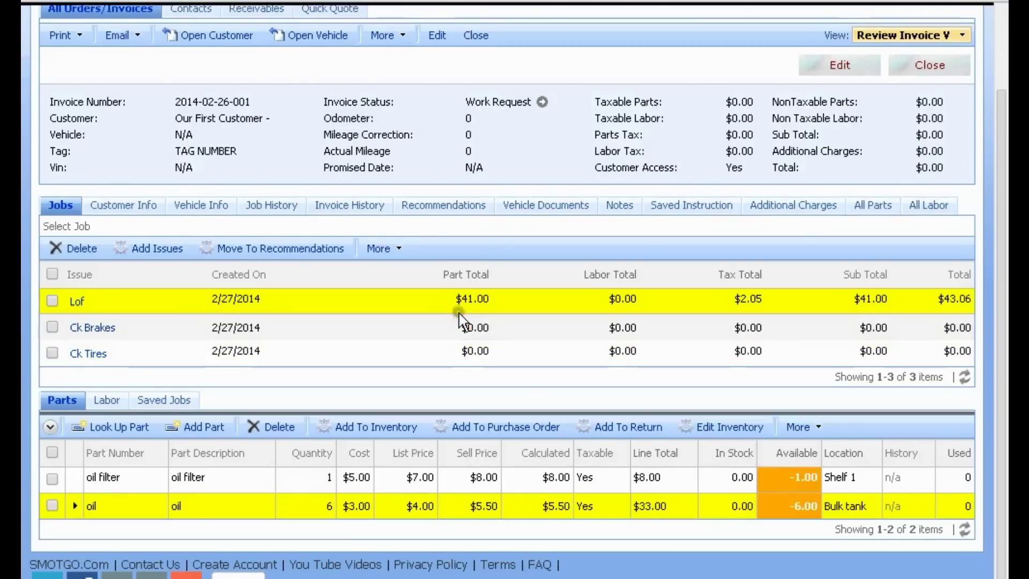
Step: Start a Lof labor line and create a technician employee with $25.00 pay and $85.00 bill rate
{"action": "left_click", "coordinate": [116, 400]}
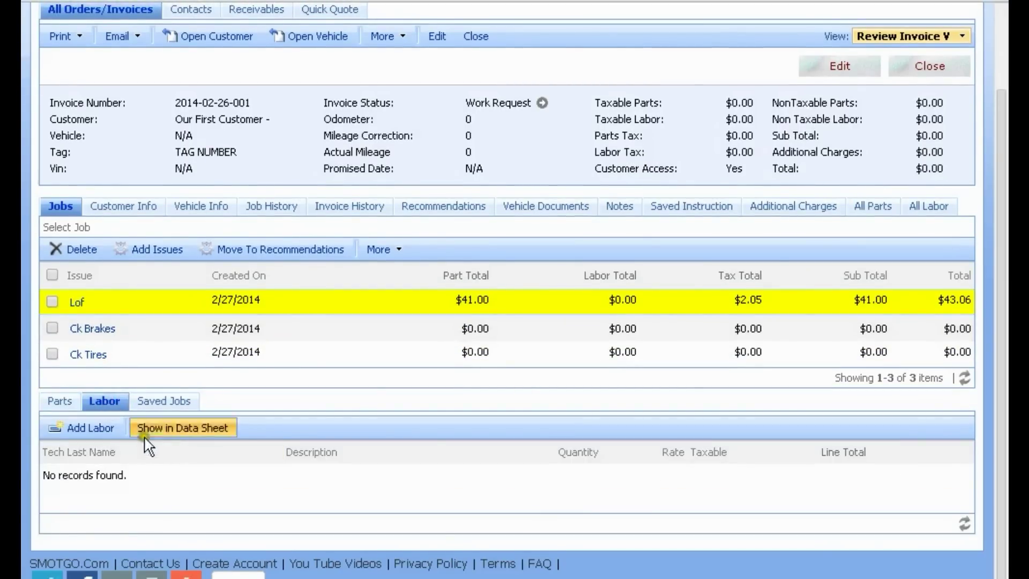
{"action": "left_click", "coordinate": [95, 427]}
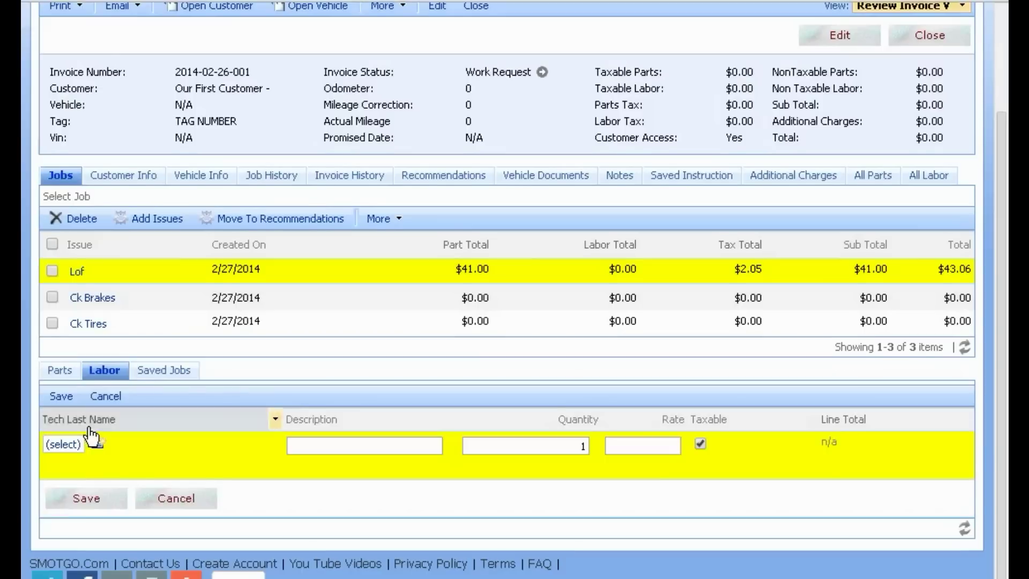
{"action": "left_click", "coordinate": [91, 409]}
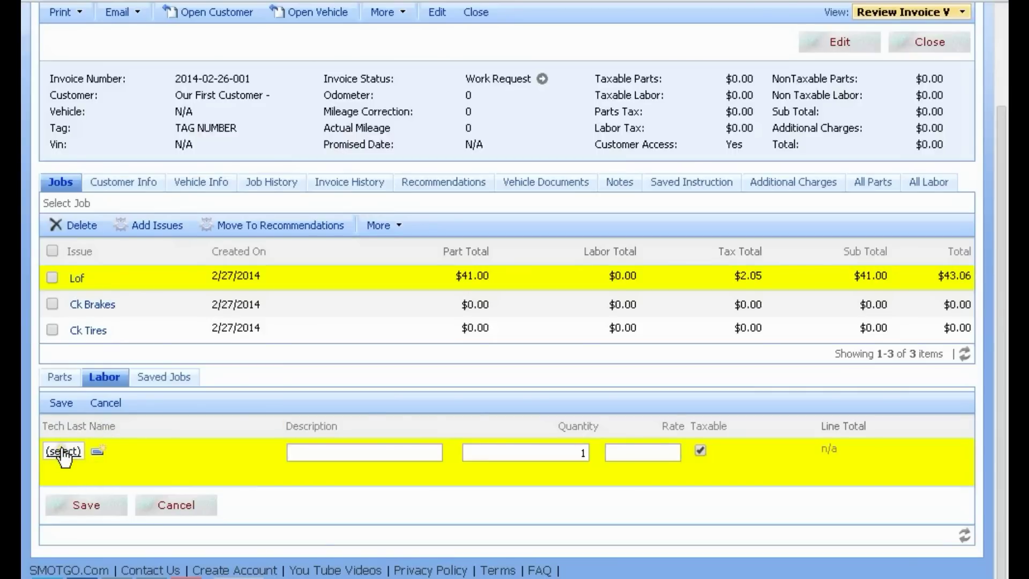
{"action": "left_click", "coordinate": [97, 452]}
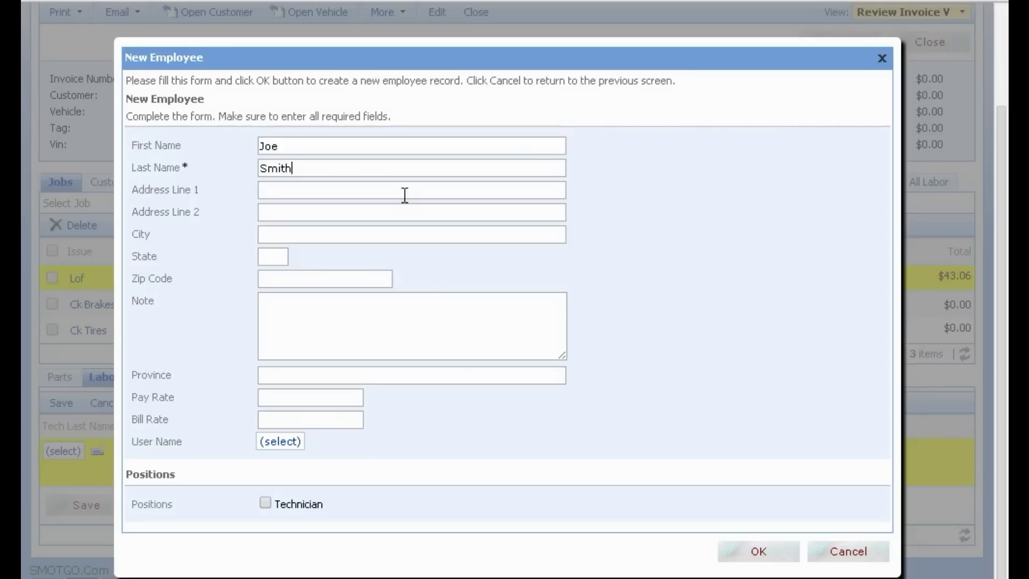
{"action": "left_click", "coordinate": [285, 399]}
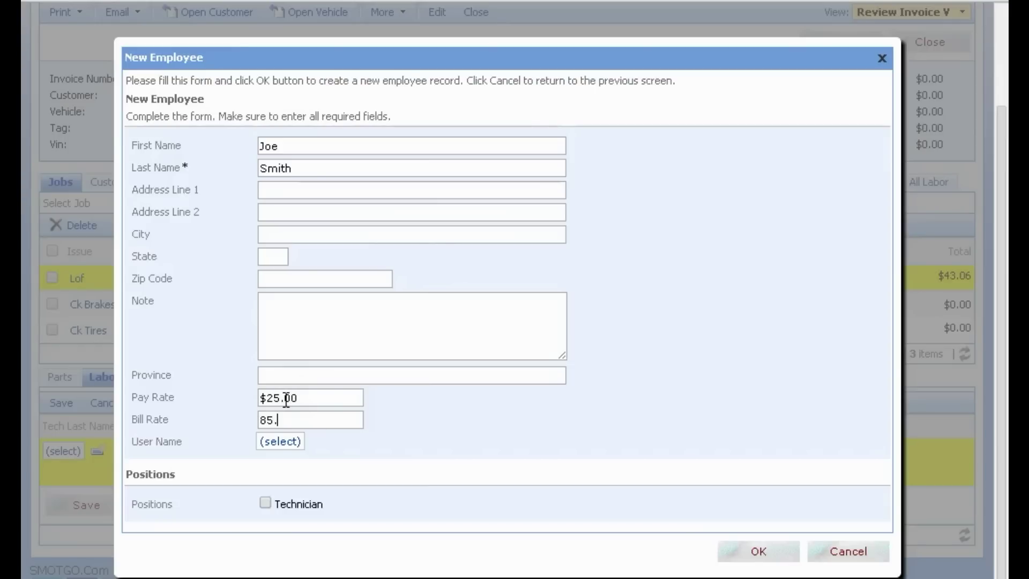
{"action": "left_click", "coordinate": [265, 503]}
{"action": "left_click", "coordinate": [752, 546]}
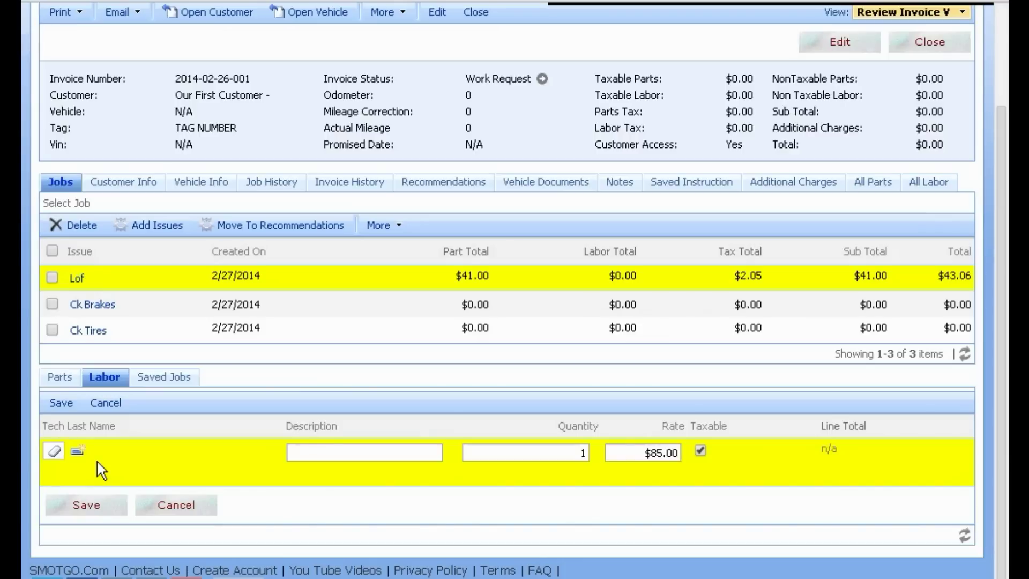
Step: Save a Lof labor line of 0.5 hours at $85.00, bringing the job to $86.41
{"action": "left_click", "coordinate": [331, 450]}
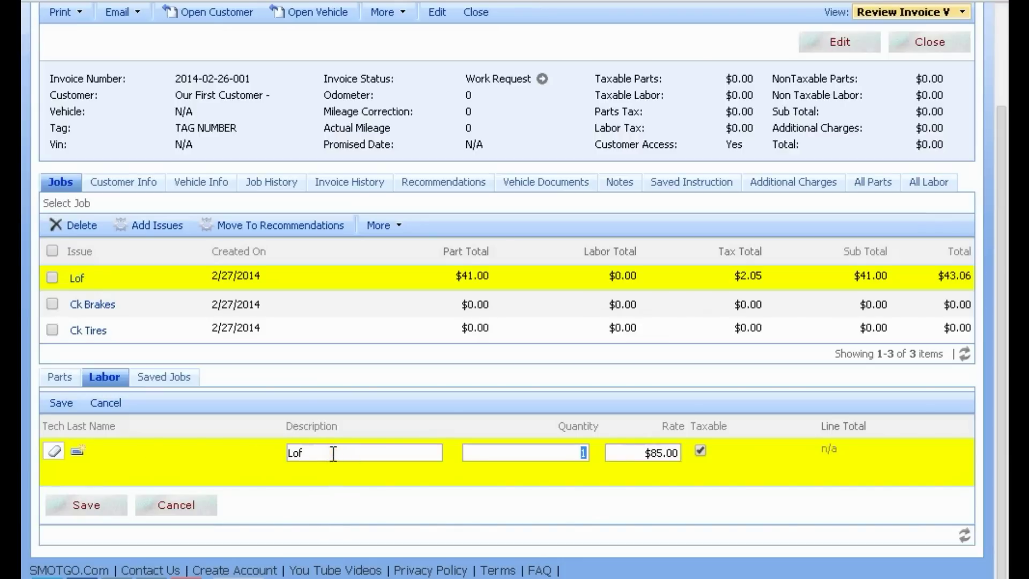
{"action": "key", "text": "Tab"}
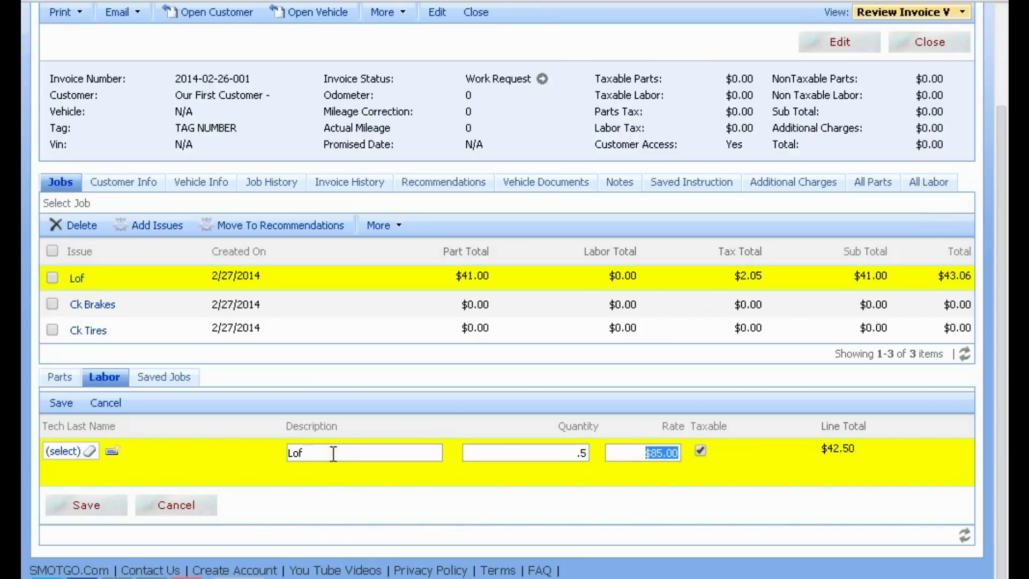
{"action": "left_click", "coordinate": [624, 464]}
{"action": "left_click", "coordinate": [80, 500]}
{"action": "left_click", "coordinate": [72, 455]}
{"action": "left_click", "coordinate": [275, 459]}
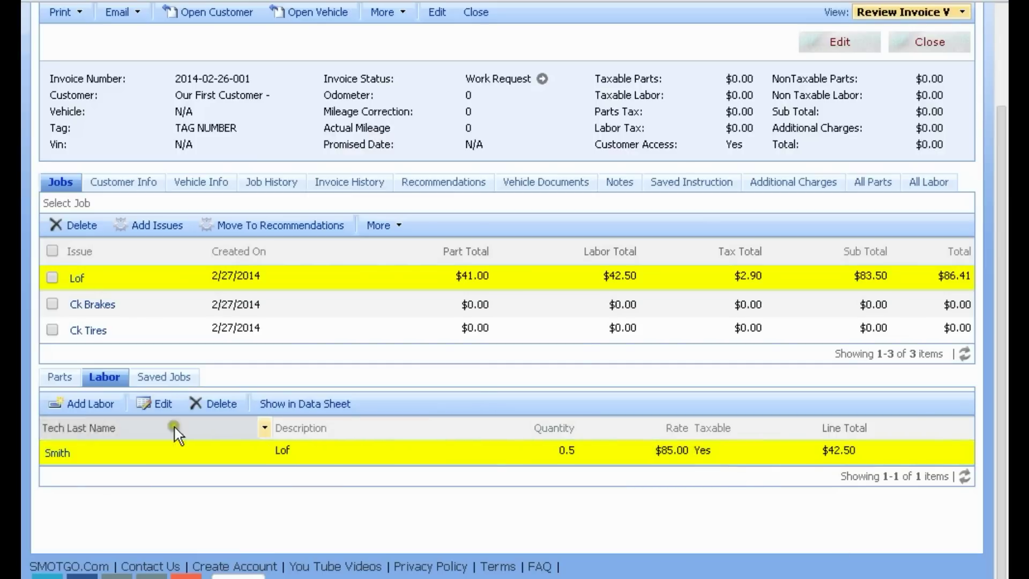
{"action": "left_click", "coordinate": [64, 379]}
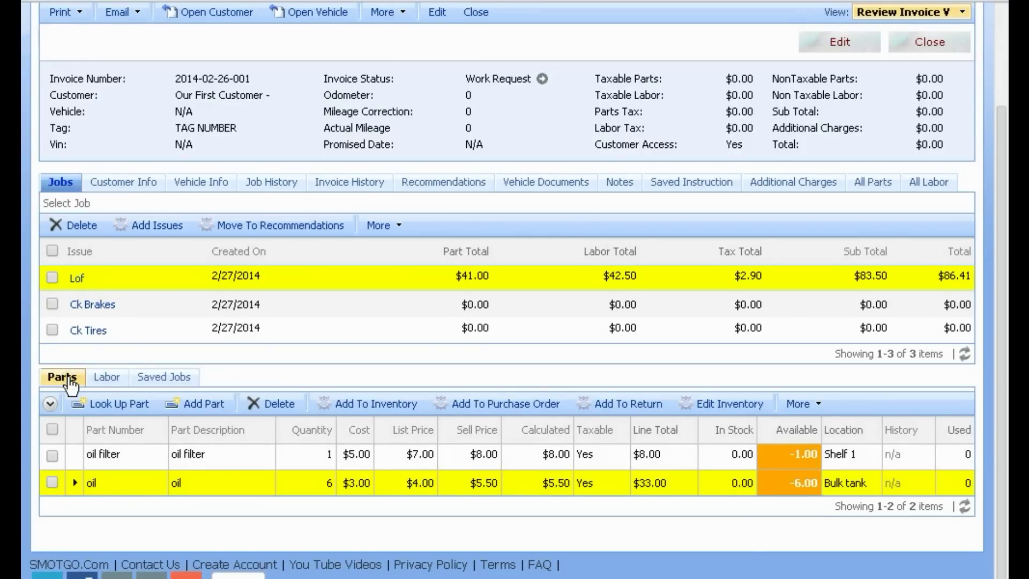
Step: Create a saved job named 'Lof' from the Lof job via More > Create Saved Job
{"action": "left_click", "coordinate": [403, 226]}
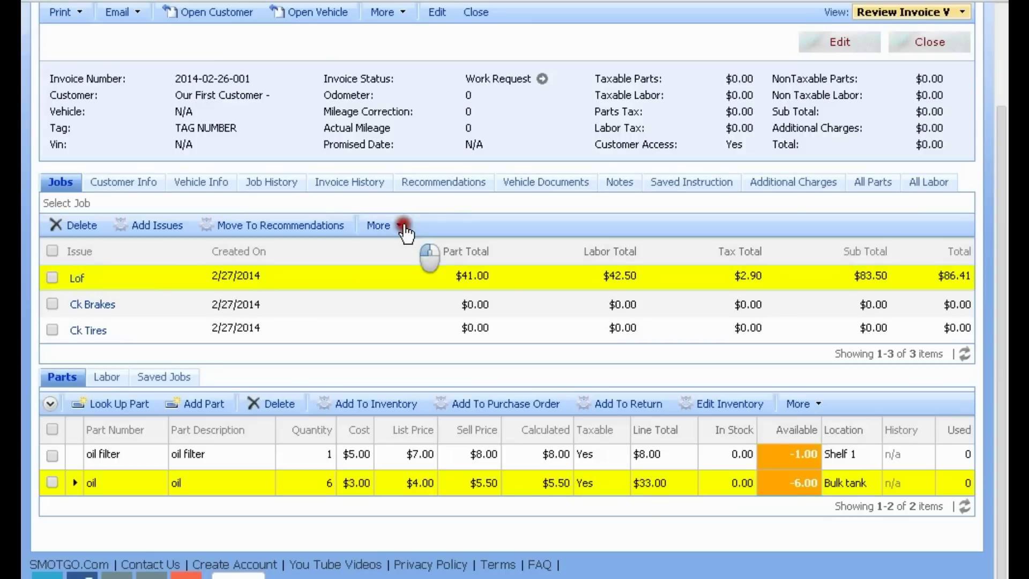
{"action": "left_click", "coordinate": [404, 226]}
{"action": "left_click", "coordinate": [409, 252]}
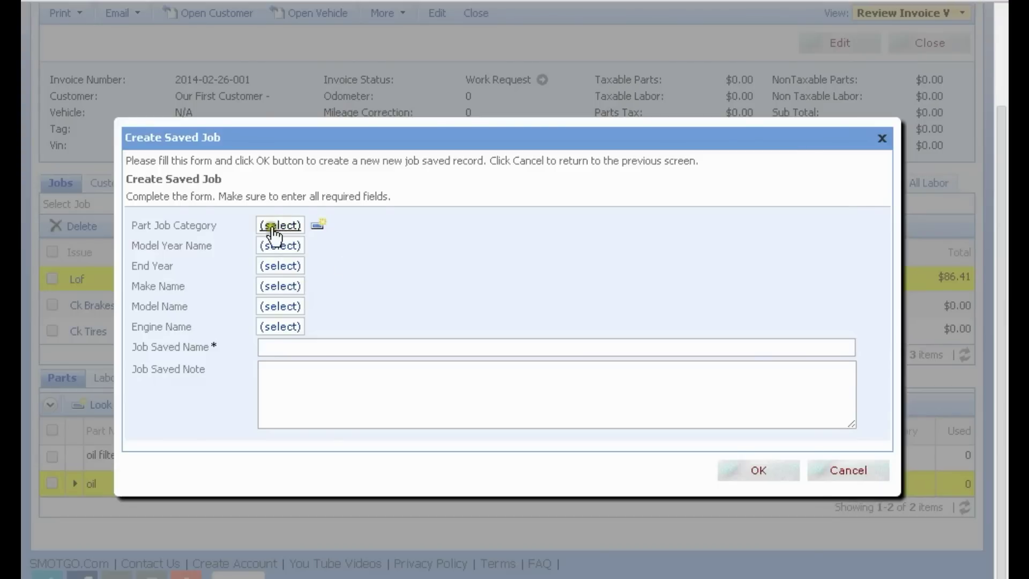
{"action": "left_click", "coordinate": [267, 226]}
{"action": "left_click", "coordinate": [288, 349]}
{"action": "left_click", "coordinate": [378, 320]}
{"action": "left_click", "coordinate": [753, 470]}
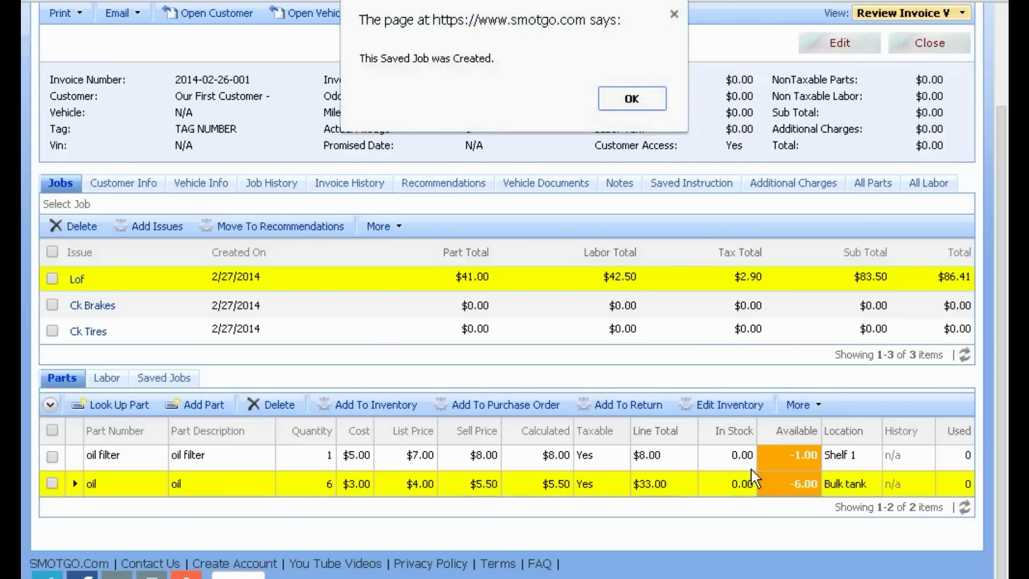
{"action": "left_click", "coordinate": [629, 99]}
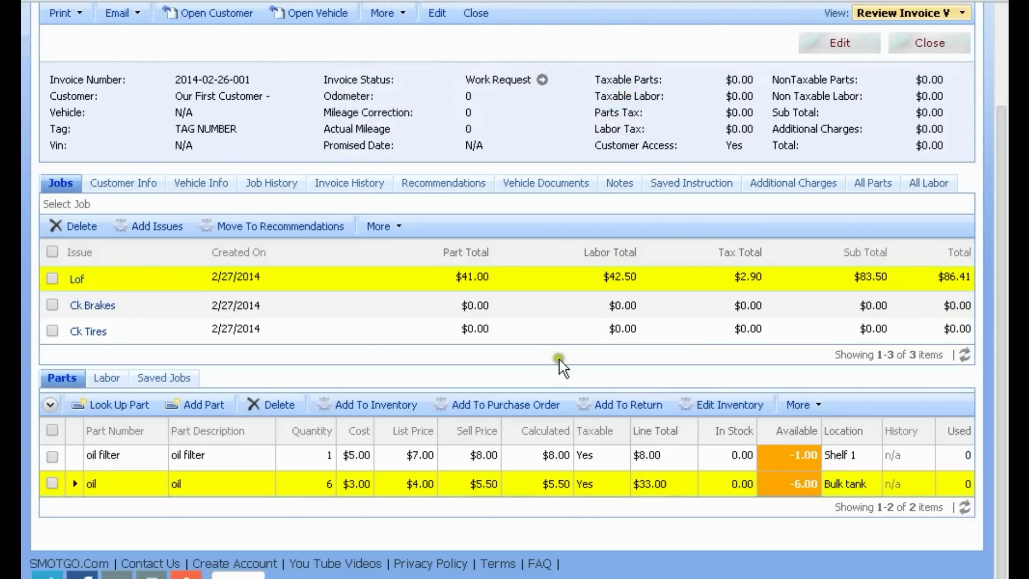
Step: Set the Lof job's solution to 'Perform LOF Service.'
{"action": "left_click", "coordinate": [153, 279]}
{"action": "left_click", "coordinate": [240, 289]}
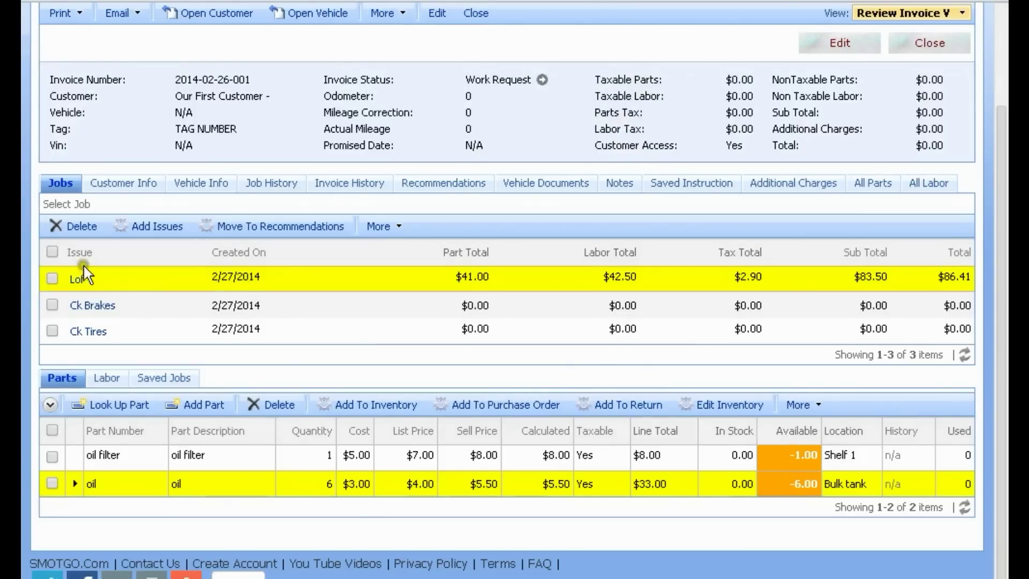
{"action": "left_click", "coordinate": [76, 277]}
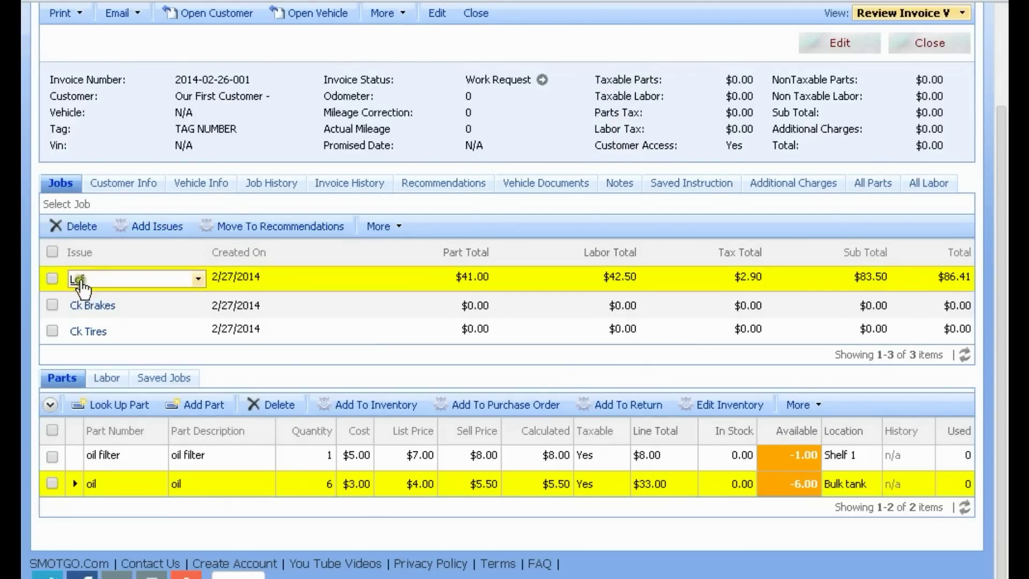
{"action": "left_click", "coordinate": [75, 283]}
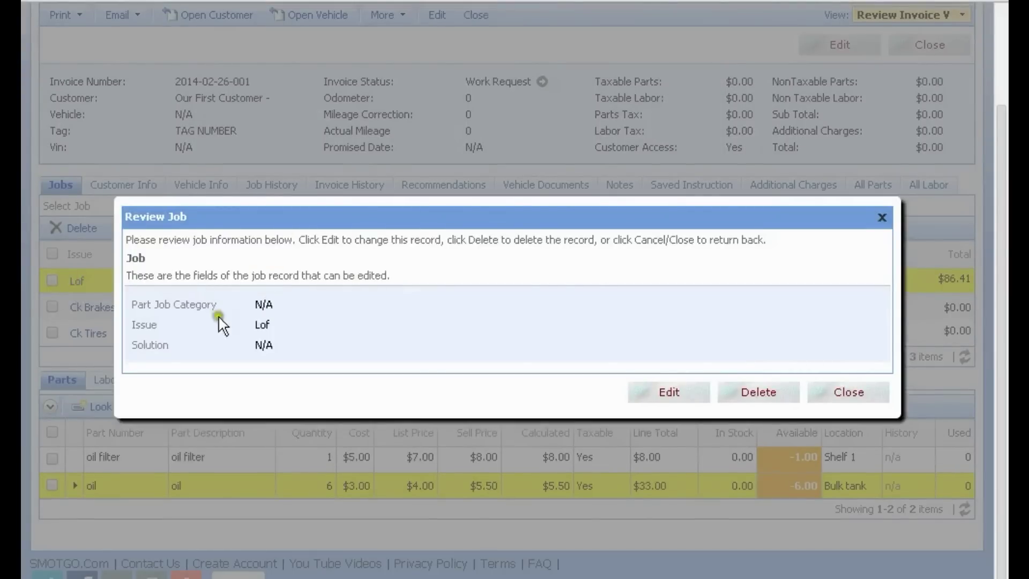
{"action": "left_click", "coordinate": [670, 393]}
{"action": "left_click", "coordinate": [290, 253]}
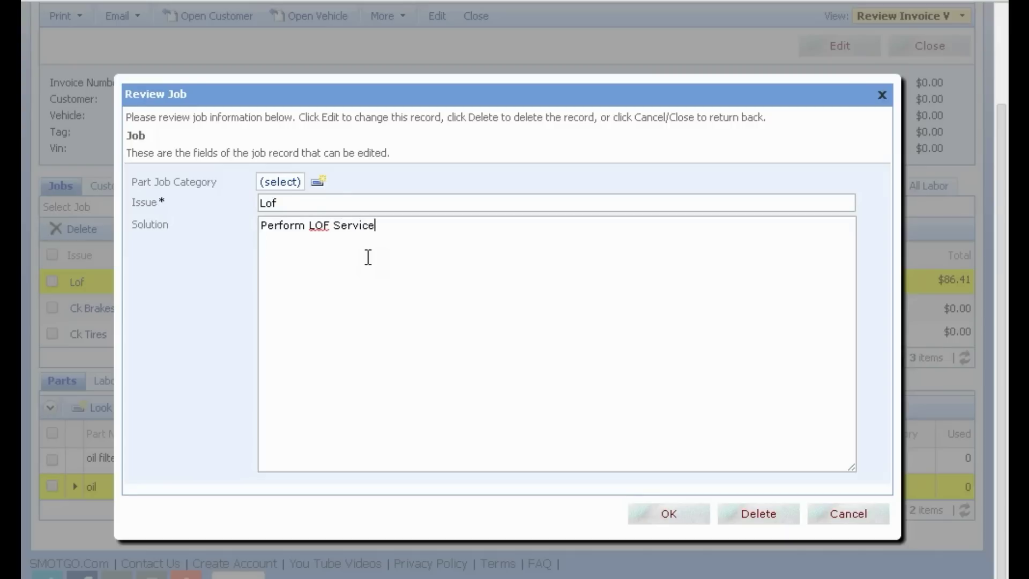
{"action": "left_click", "coordinate": [668, 514]}
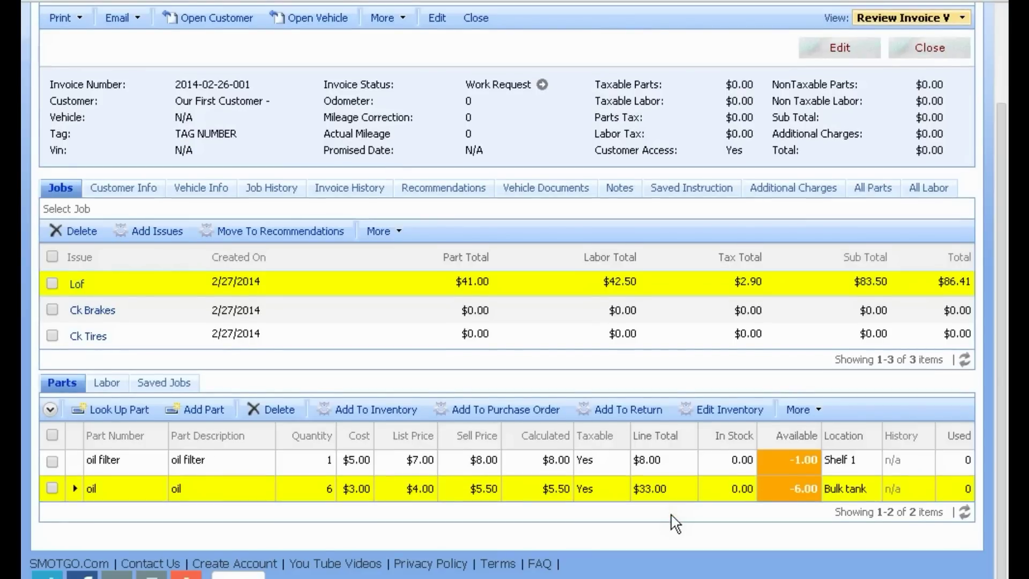
Step: Update the Lof saved job with the note 'Perform LOF Service.', then show the vehicle info
{"action": "left_click", "coordinate": [394, 232]}
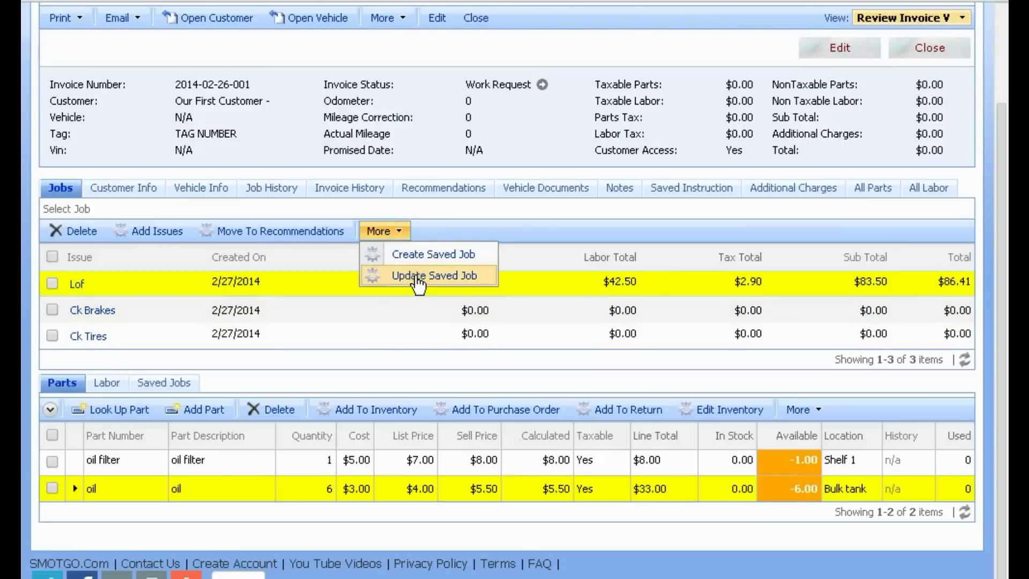
{"action": "left_click", "coordinate": [417, 278]}
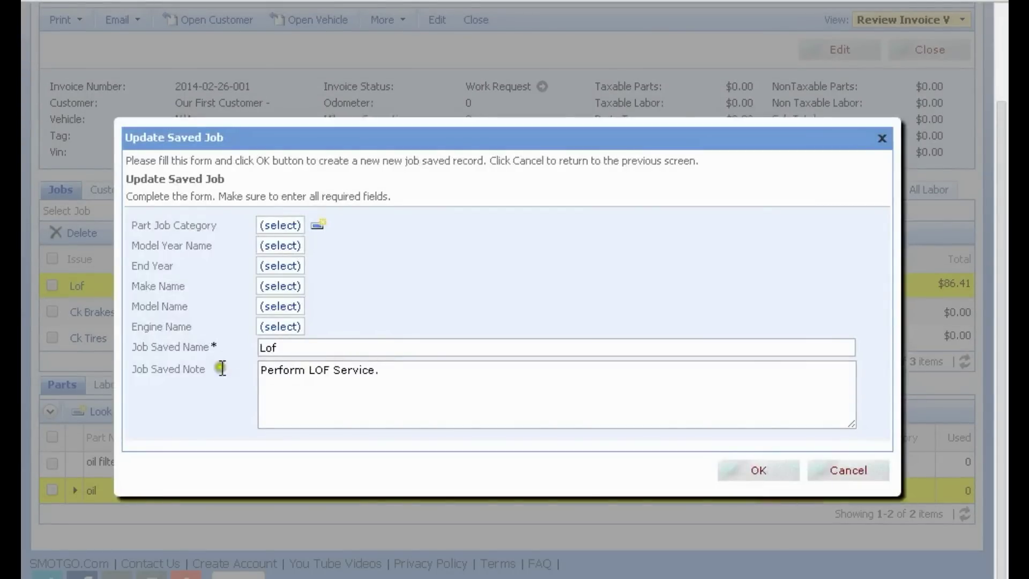
{"action": "left_click_drag", "start_coordinate": [390, 369], "coordinate": [169, 375]}
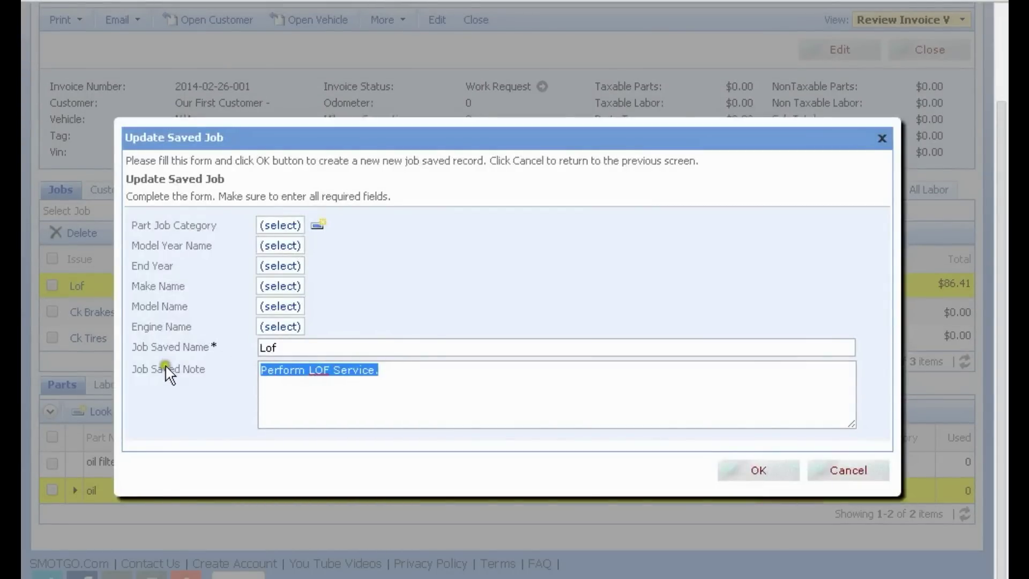
{"action": "left_click", "coordinate": [757, 470]}
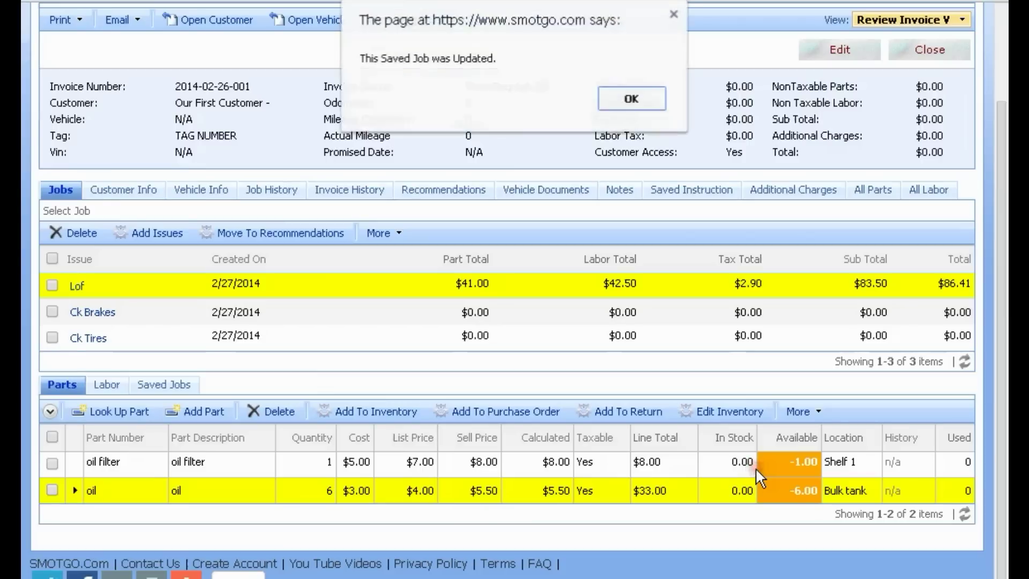
{"action": "left_click", "coordinate": [632, 103]}
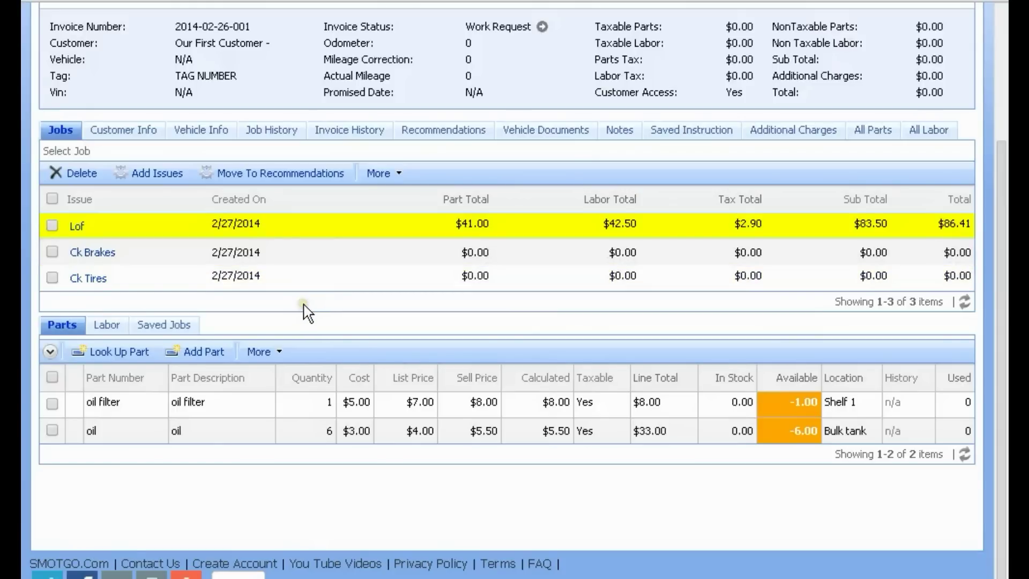
{"action": "scroll", "coordinate": [339, 329], "scroll_direction": "up", "scroll_amount": 3}
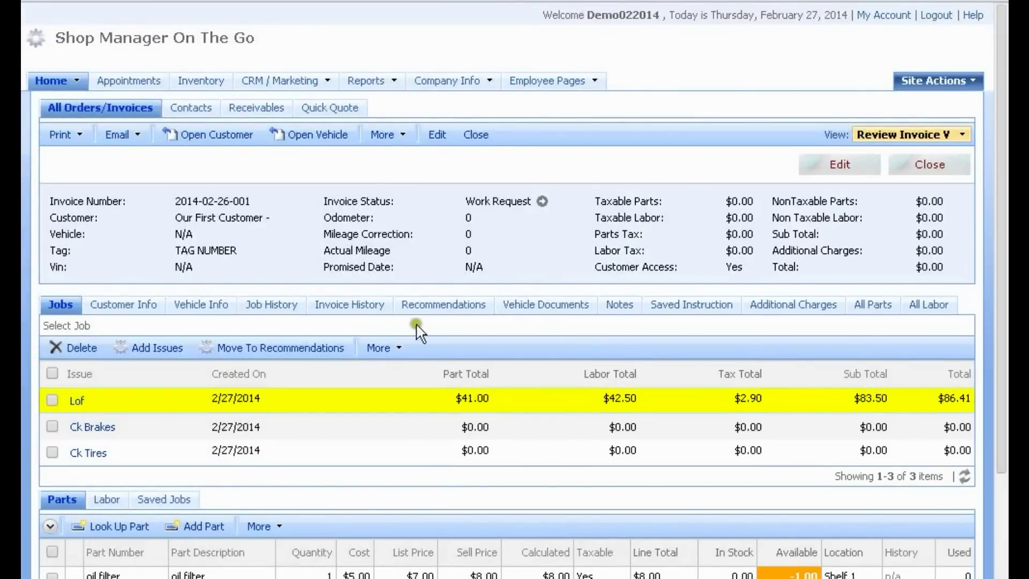
{"action": "left_click", "coordinate": [194, 312]}
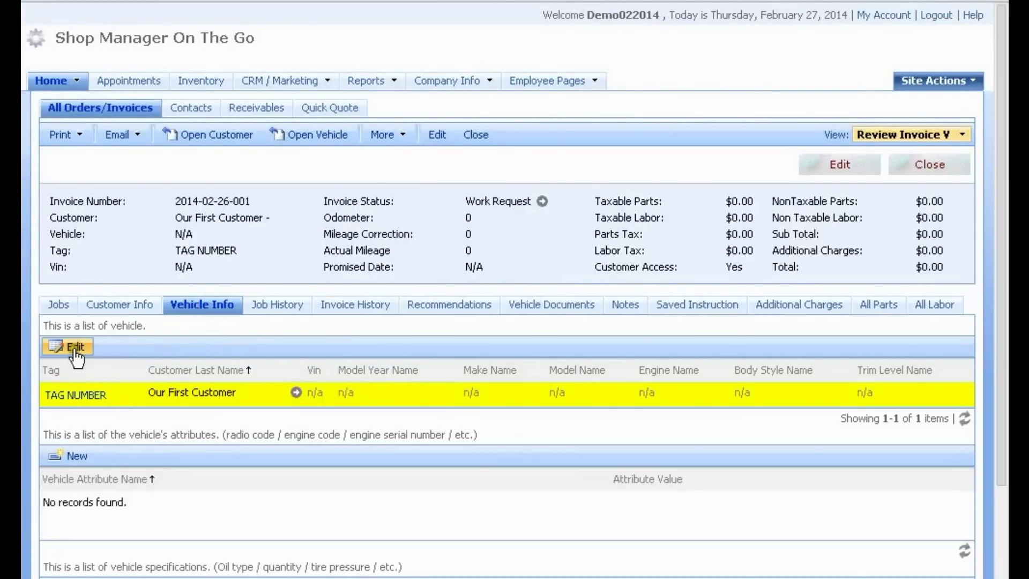
{"action": "left_click", "coordinate": [73, 348]}
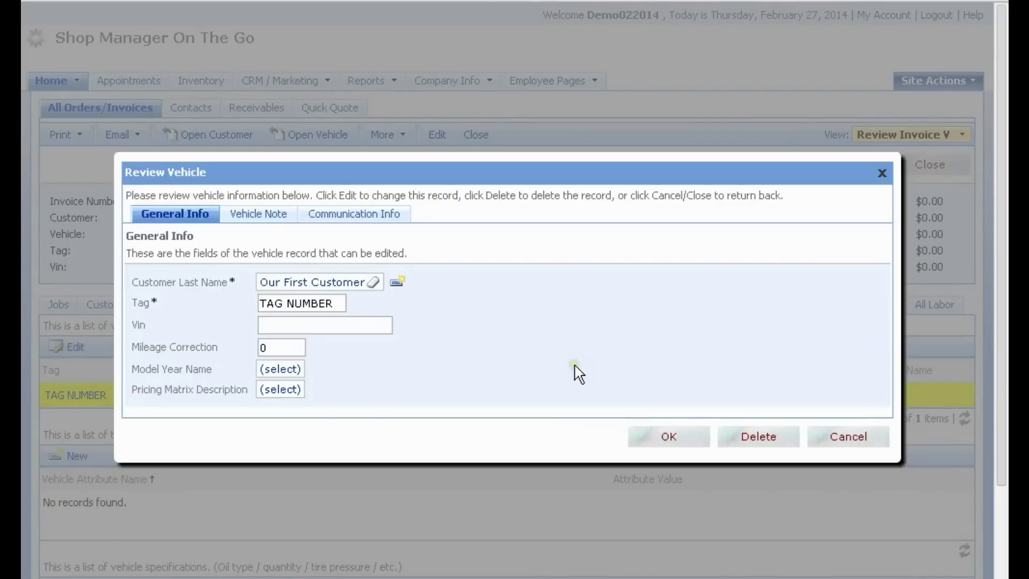
{"action": "key", "text": "alt+Tab"}
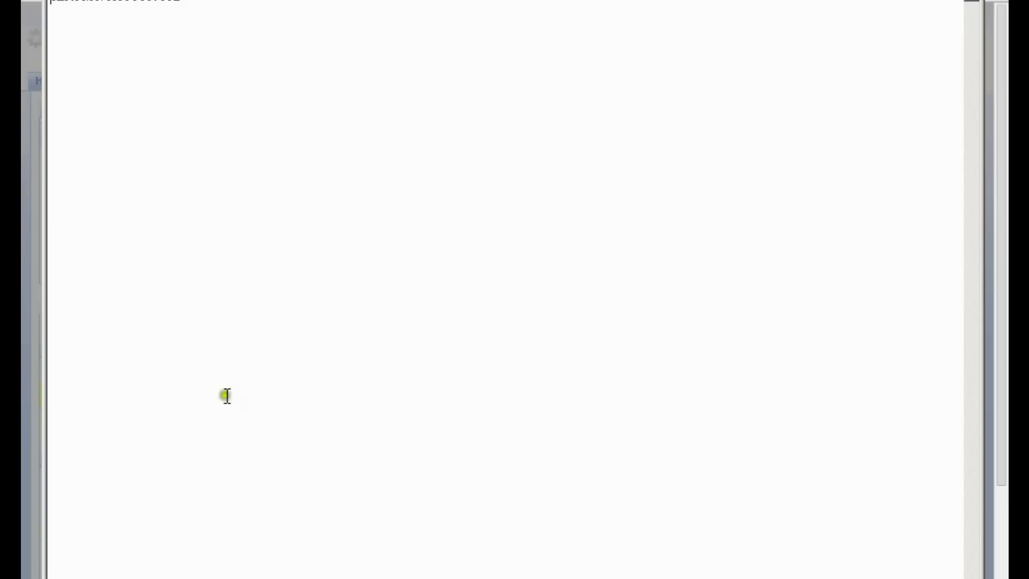
{"action": "double_click", "coordinate": [125, 3]}
{"action": "right_click", "coordinate": [125, 4]}
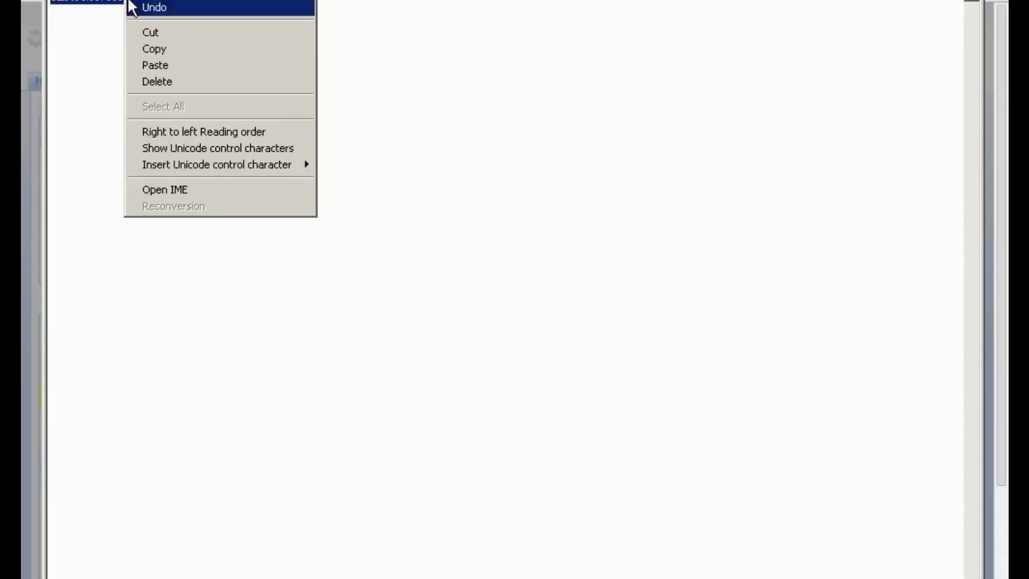
{"action": "left_click", "coordinate": [149, 45]}
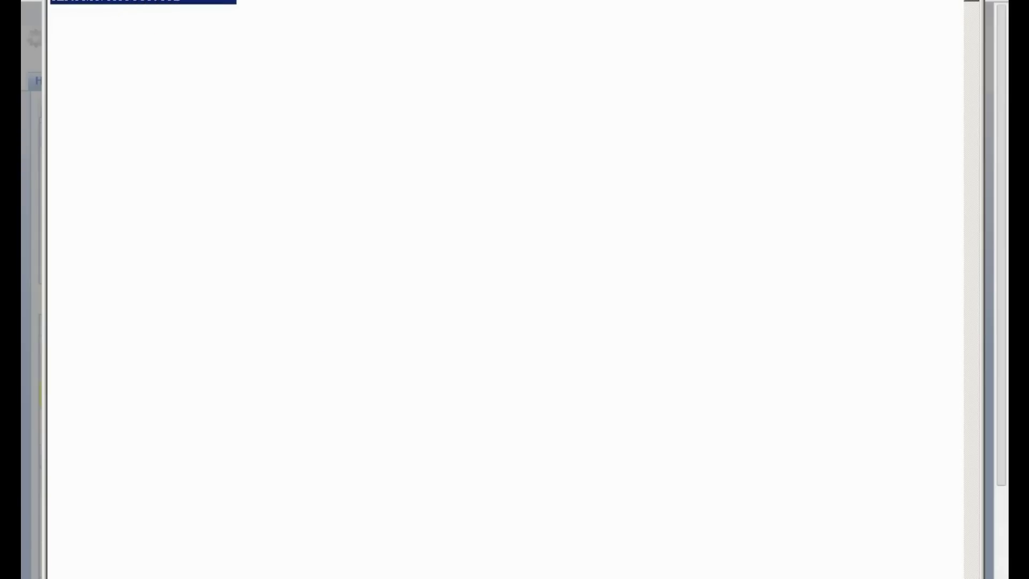
{"action": "key", "text": "alt+Tab"}
{"action": "right_click", "coordinate": [259, 325]}
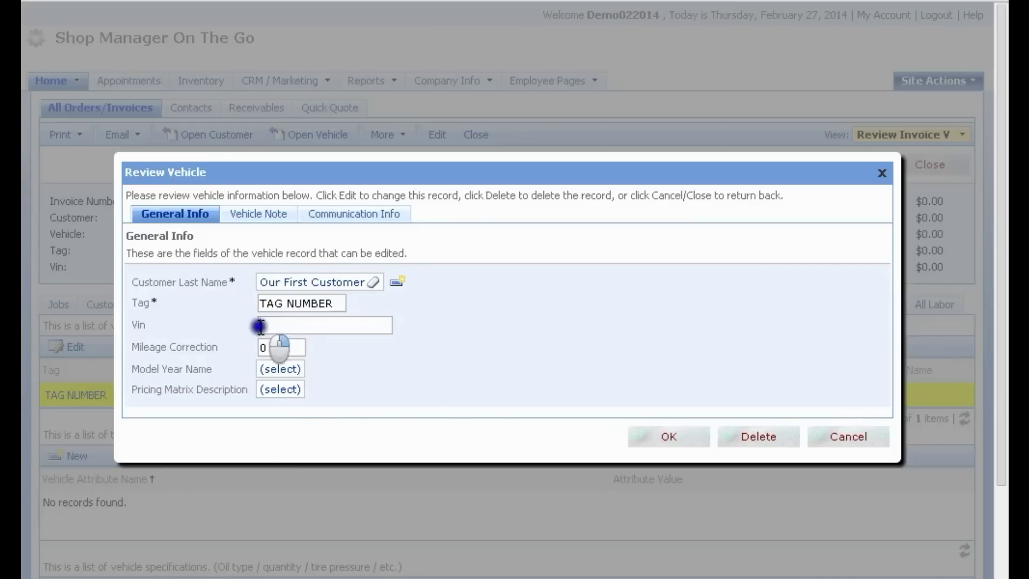
{"action": "left_click", "coordinate": [306, 376]}
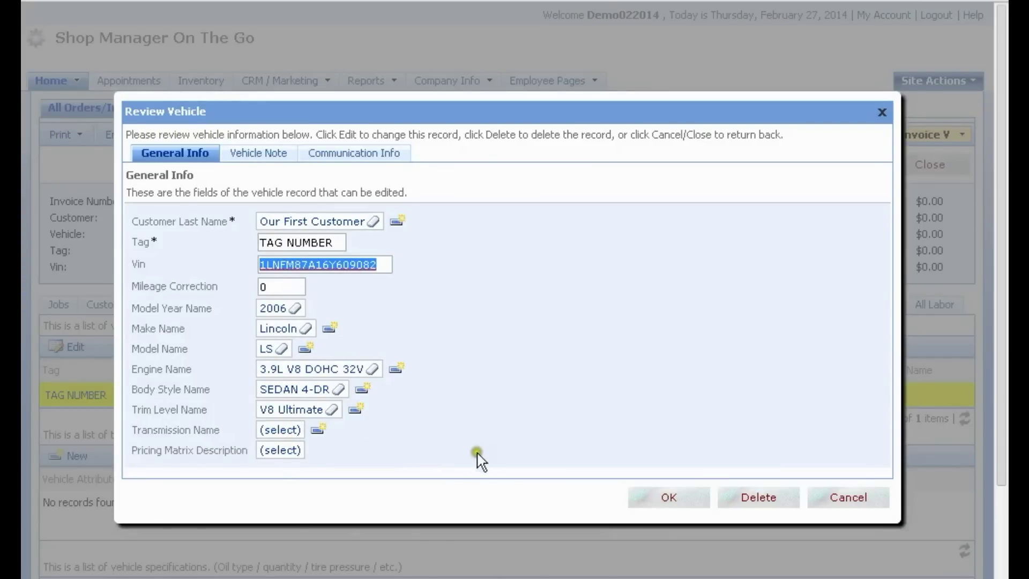
{"action": "left_click", "coordinate": [667, 497]}
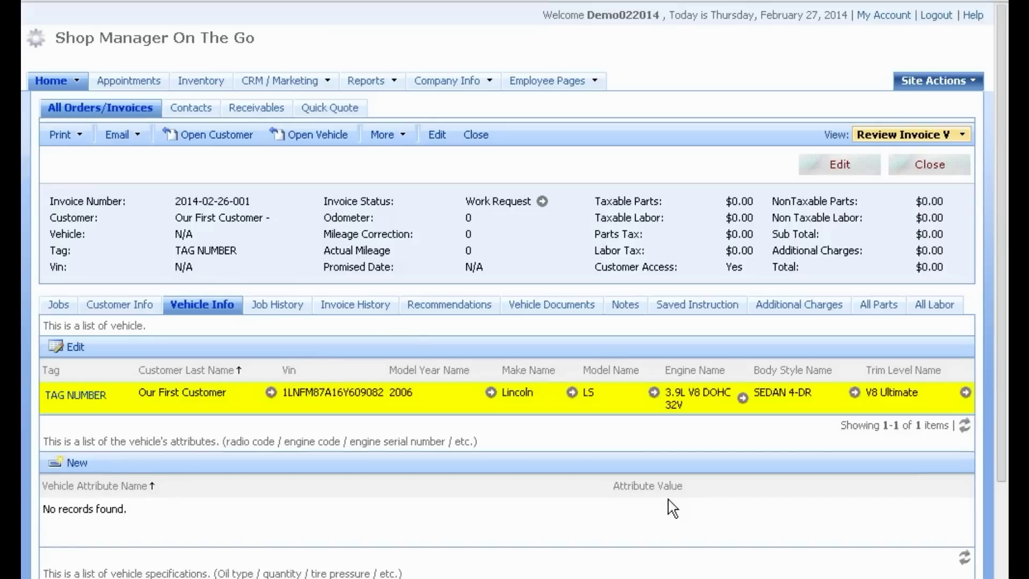
{"action": "scroll", "coordinate": [632, 409], "scroll_direction": "down", "scroll_amount": 3}
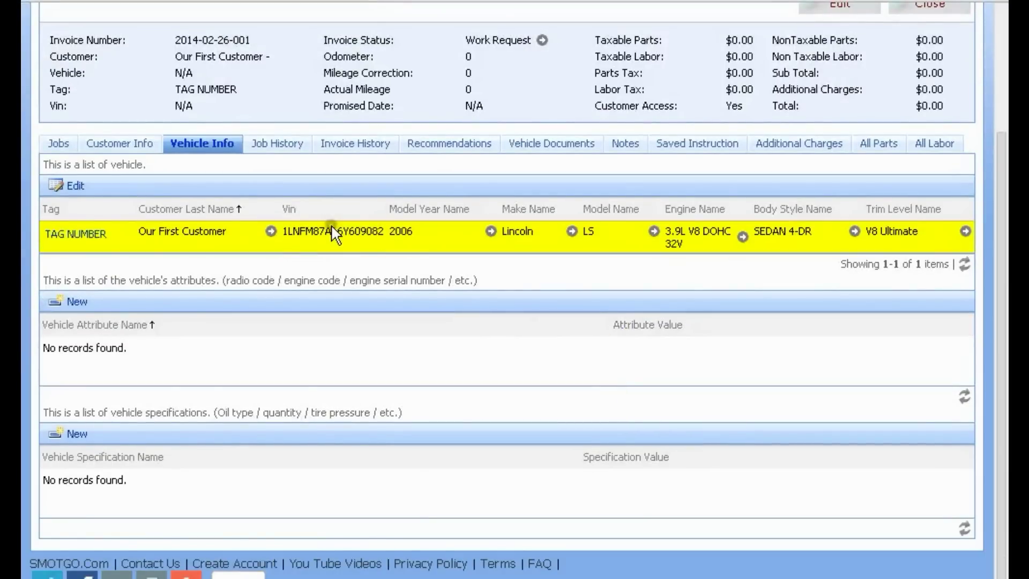
{"action": "scroll", "coordinate": [364, 250], "scroll_direction": "up", "scroll_amount": 3}
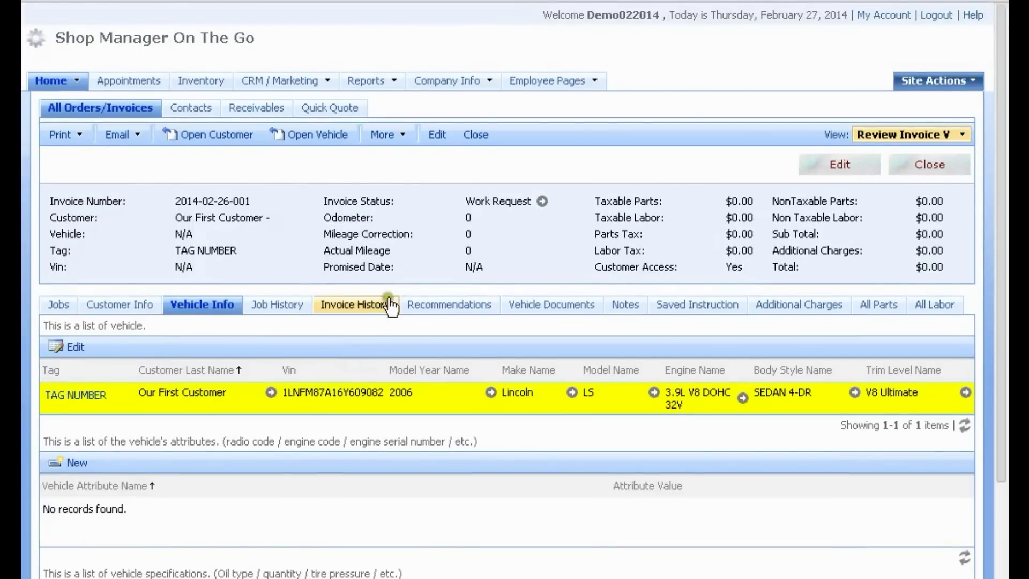
Step: Select the Ck Brakes job in the invoice's Jobs list
{"action": "left_click", "coordinate": [69, 311]}
{"action": "scroll", "coordinate": [322, 364], "scroll_direction": "down", "scroll_amount": 2}
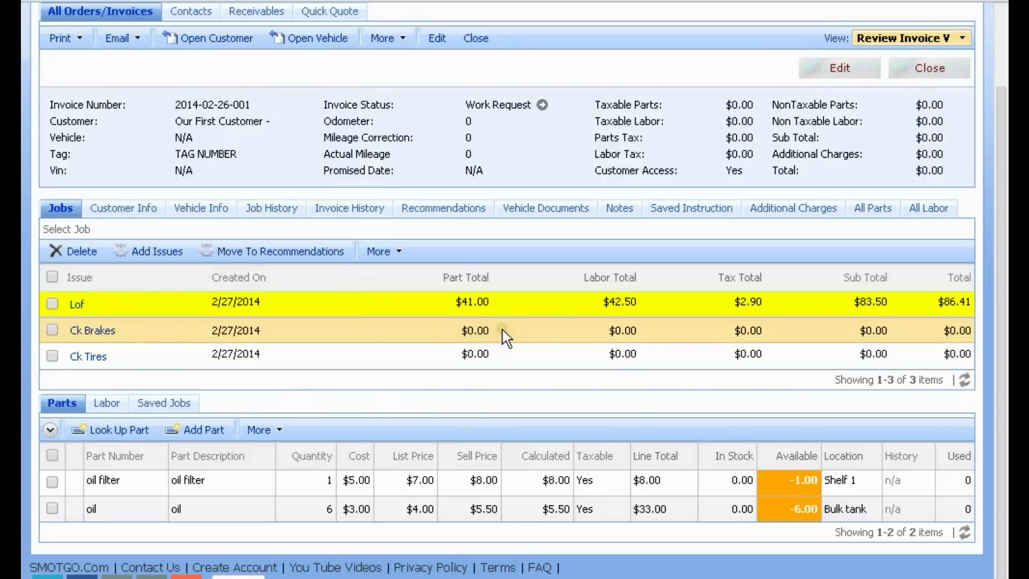
{"action": "scroll", "coordinate": [481, 337], "scroll_direction": "down", "scroll_amount": 2}
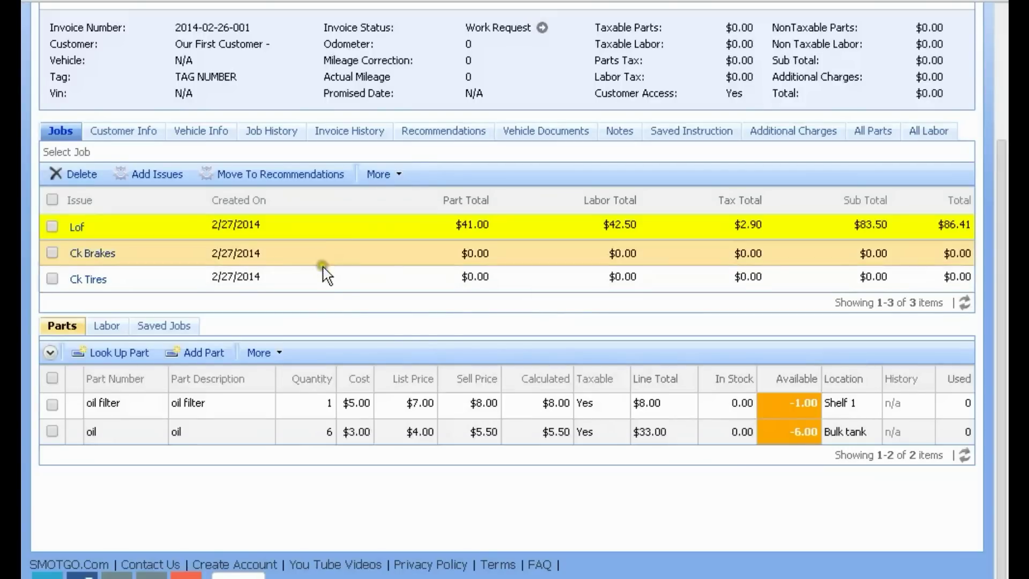
{"action": "left_click", "coordinate": [507, 254]}
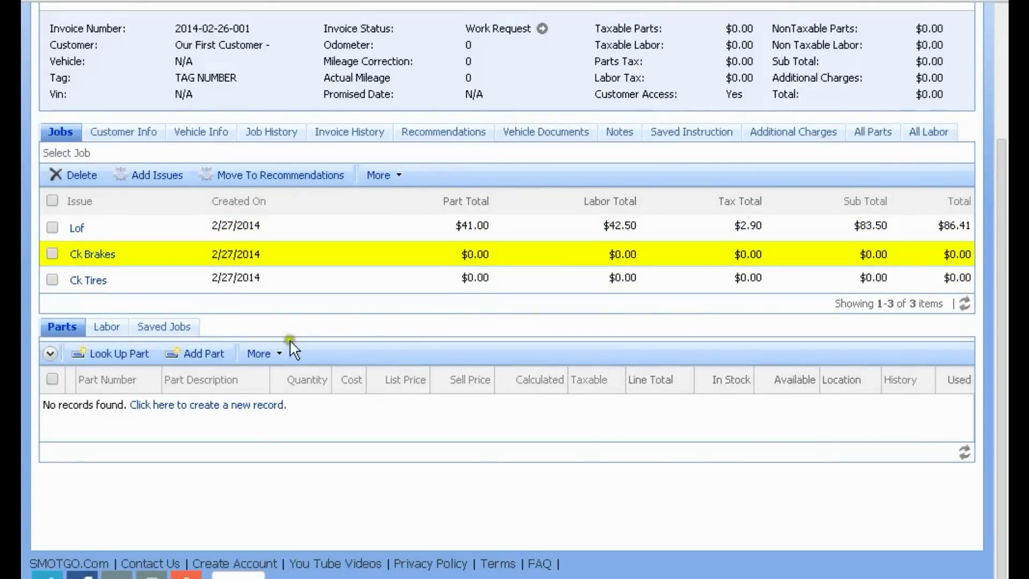
Step: Search saved jobs for 'lof' with vehicle filters cleared, and select Lof
{"action": "left_click", "coordinate": [164, 327]}
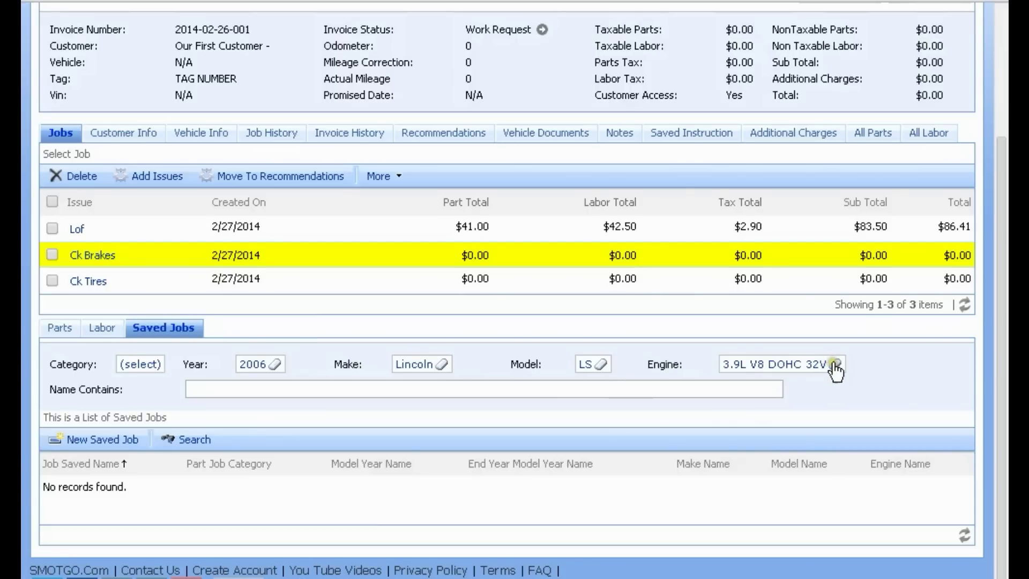
{"action": "left_click", "coordinate": [277, 365]}
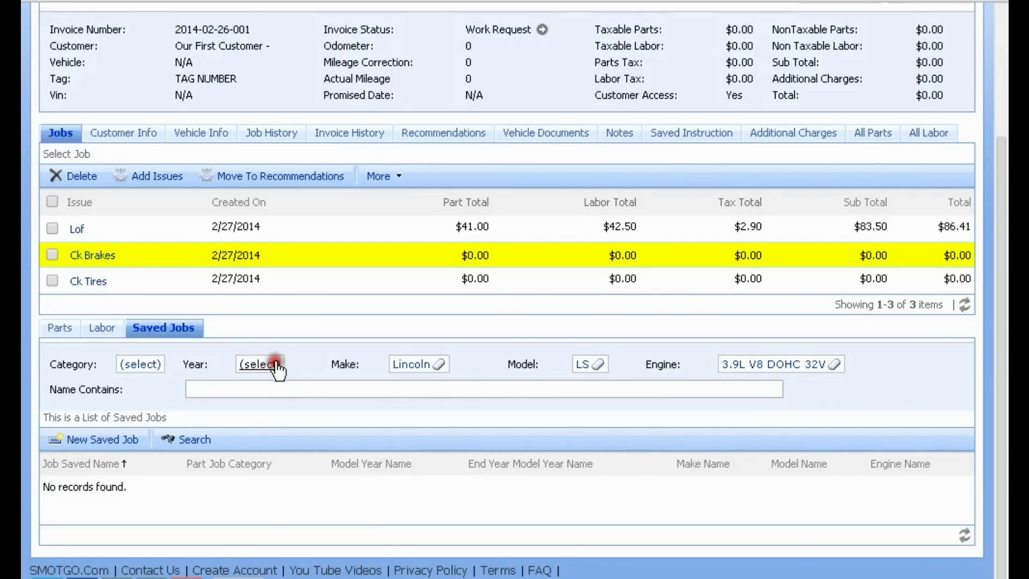
{"action": "left_click", "coordinate": [270, 388]}
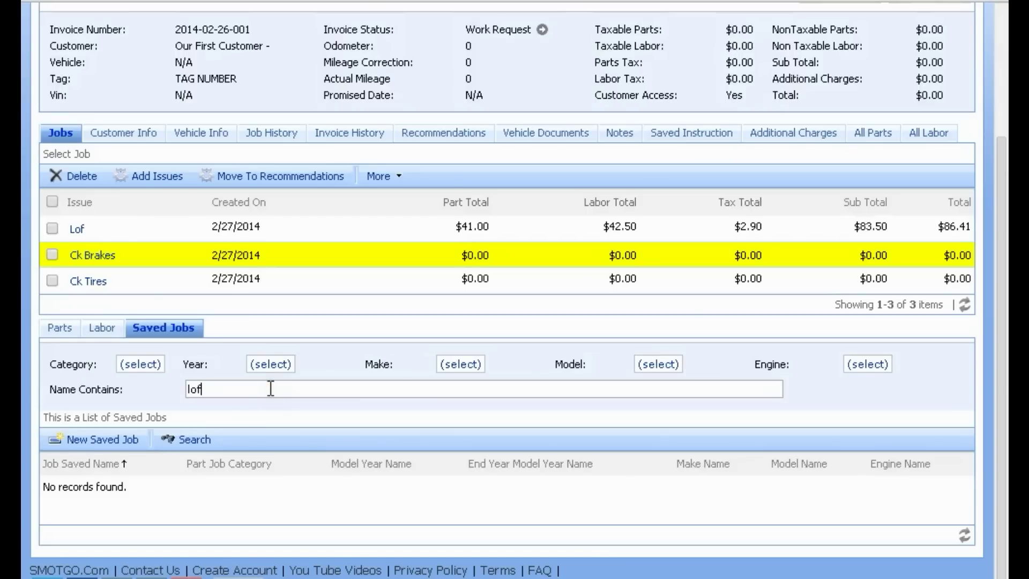
{"action": "key", "text": "Return"}
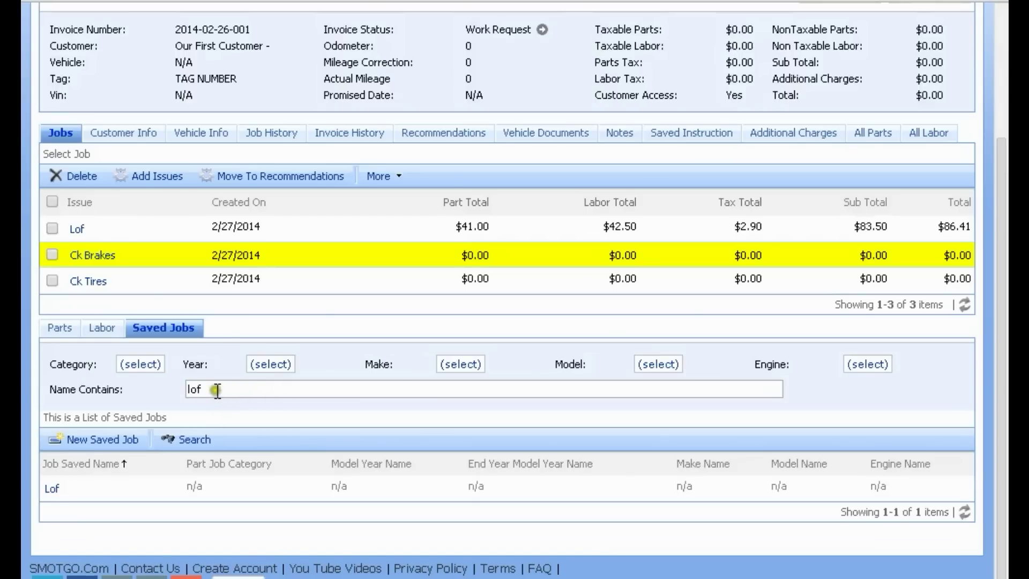
{"action": "left_click", "coordinate": [272, 488]}
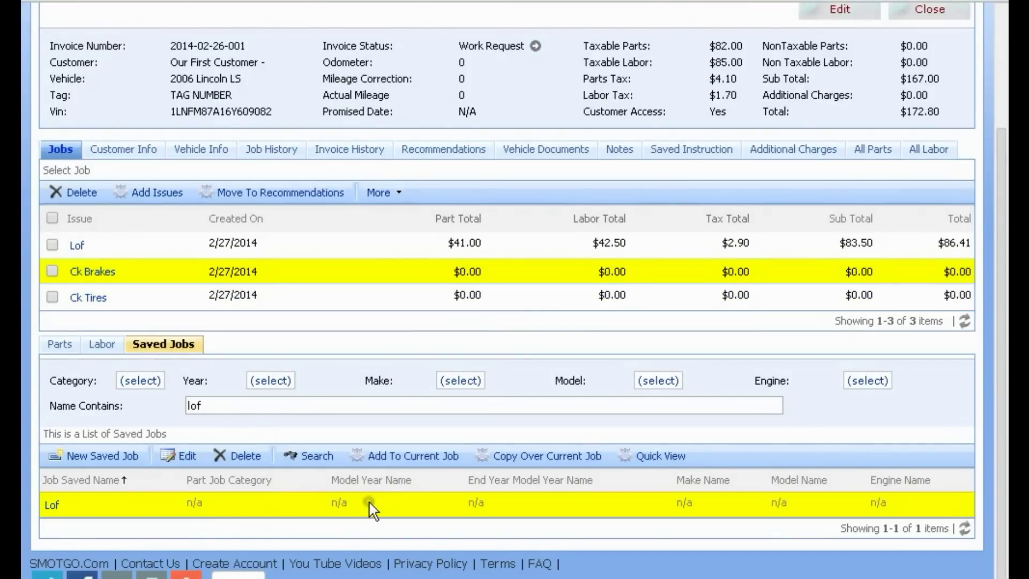
Step: Add the Lof saved job's parts and labor to Ck Brakes and review them
{"action": "left_click", "coordinate": [159, 511]}
{"action": "left_click", "coordinate": [270, 509]}
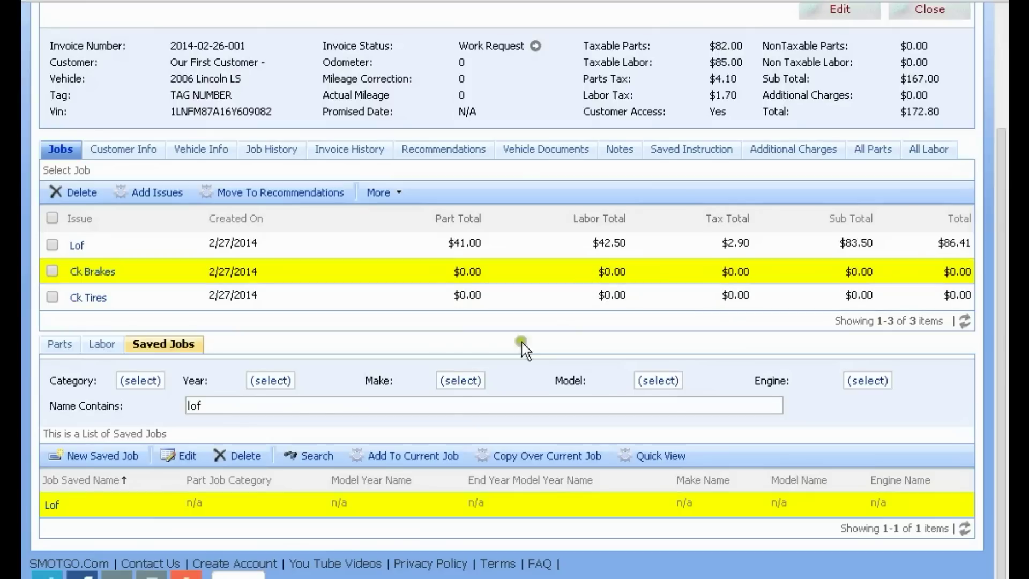
{"action": "left_click", "coordinate": [413, 459]}
{"action": "left_click", "coordinate": [557, 110]}
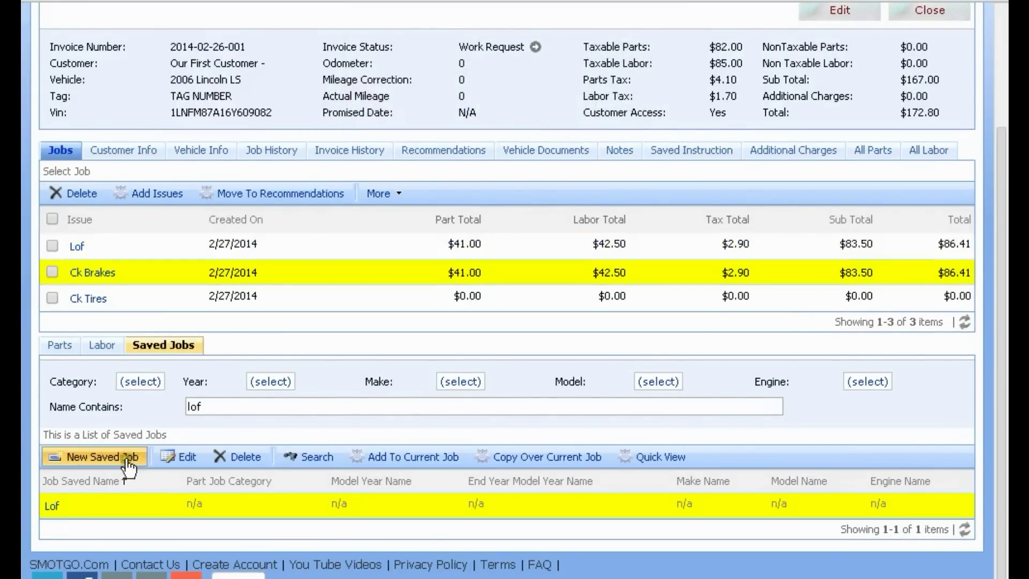
{"action": "left_click", "coordinate": [103, 346]}
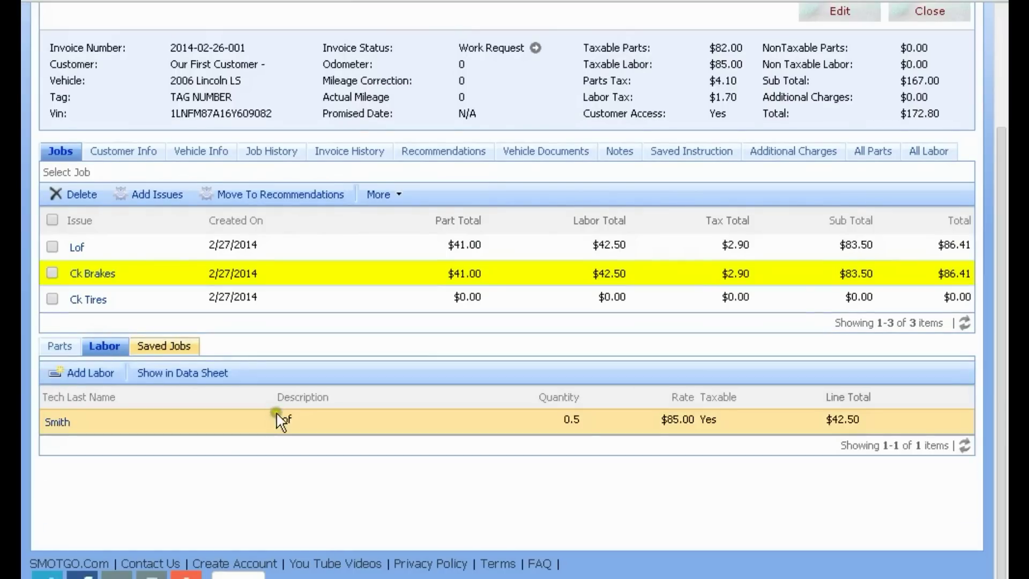
{"action": "left_click", "coordinate": [59, 346]}
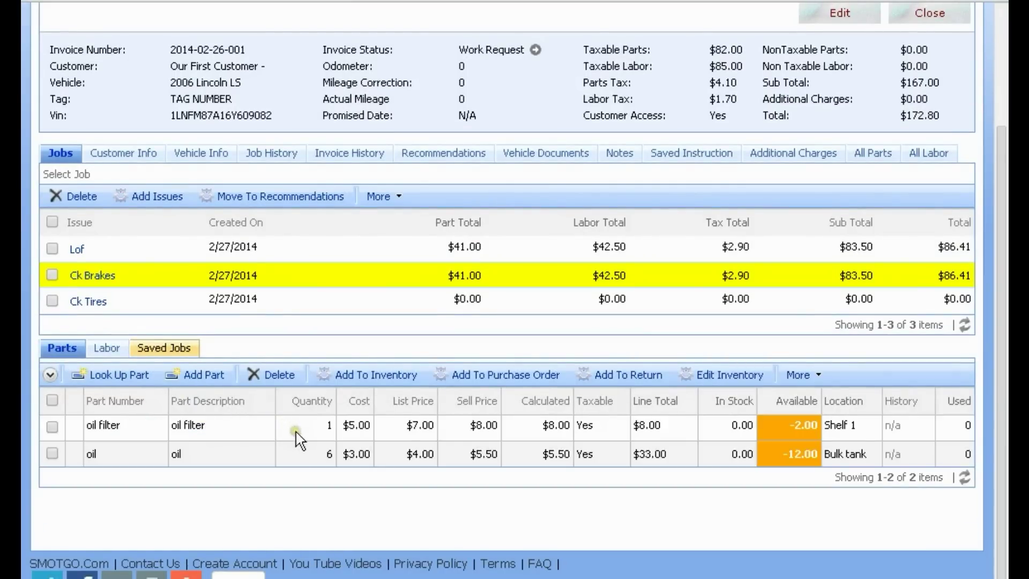
Step: Add the Lof saved job to Ck Brakes a second time, reaching $172.81
{"action": "left_click", "coordinate": [160, 350]}
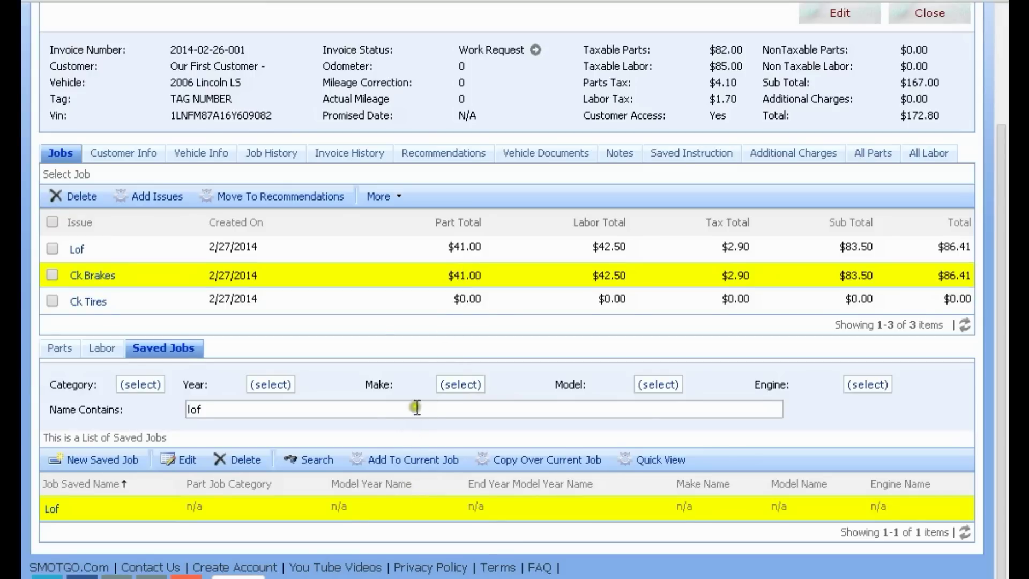
{"action": "left_click", "coordinate": [411, 462]}
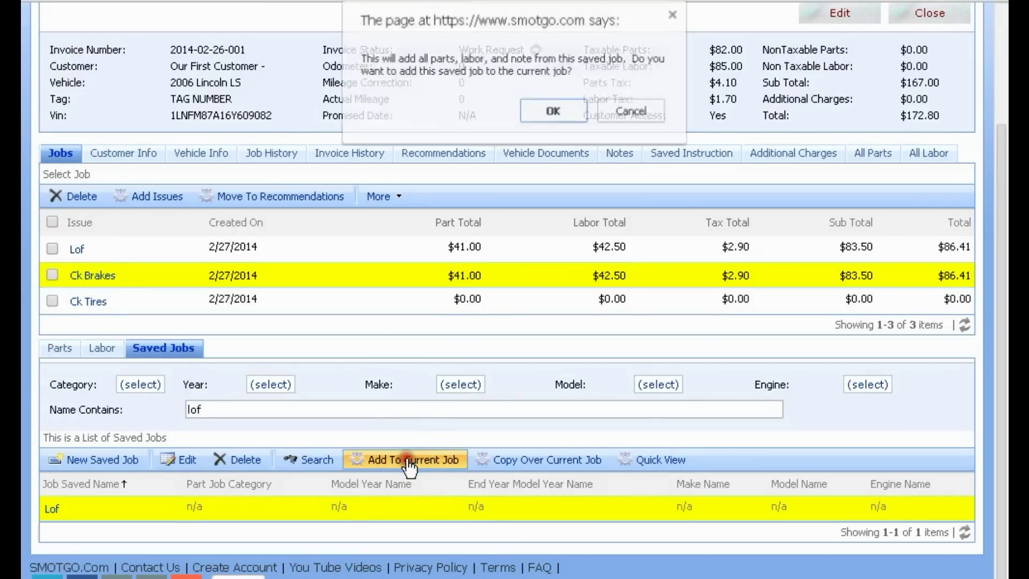
{"action": "left_click", "coordinate": [542, 110]}
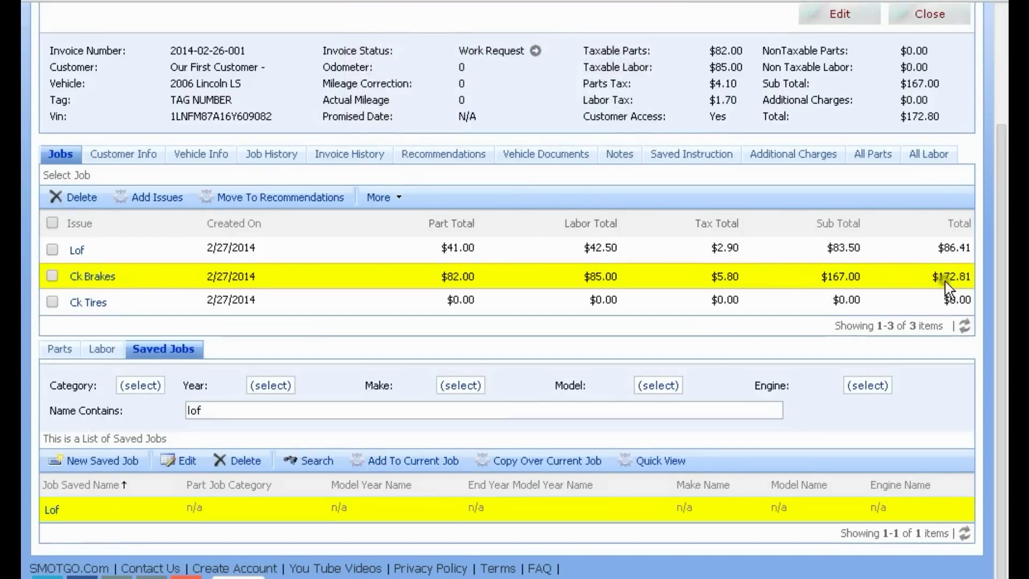
{"action": "left_click", "coordinate": [105, 354]}
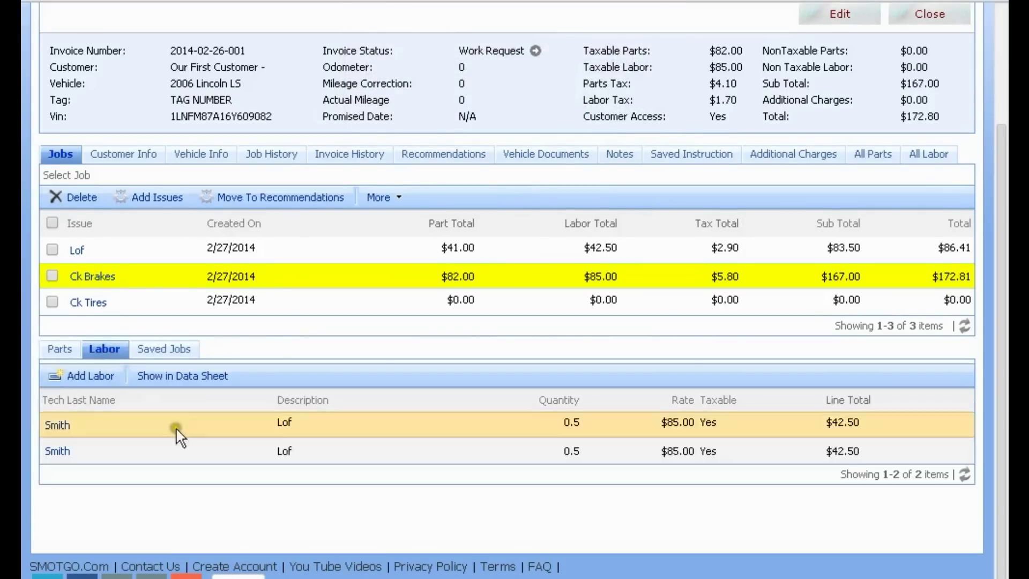
{"action": "left_click", "coordinate": [59, 349]}
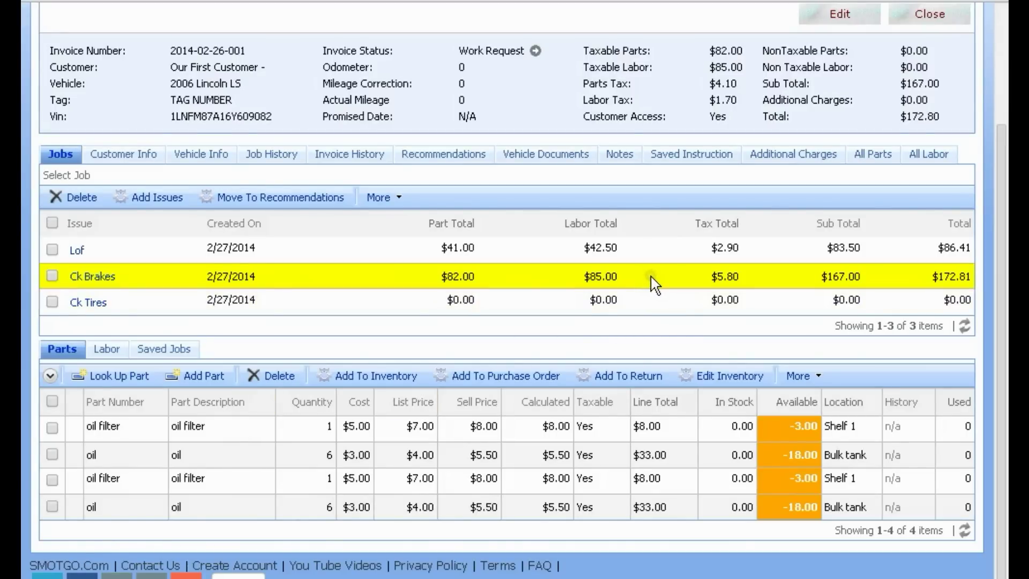
Step: Overwrite Ck Brakes with one copy of the Lof saved job, totalling $86.41
{"action": "left_click", "coordinate": [161, 353]}
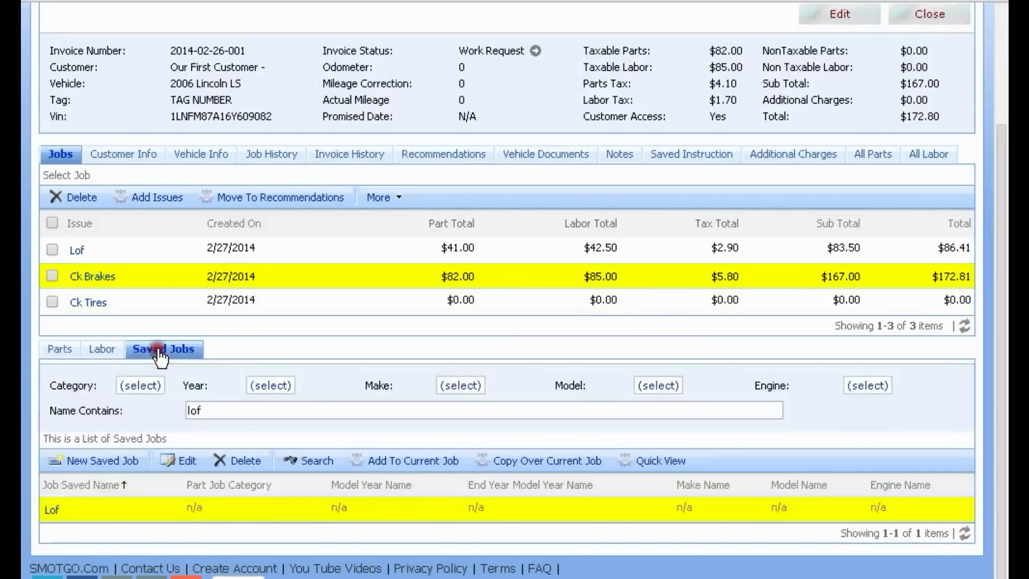
{"action": "left_click", "coordinate": [533, 508]}
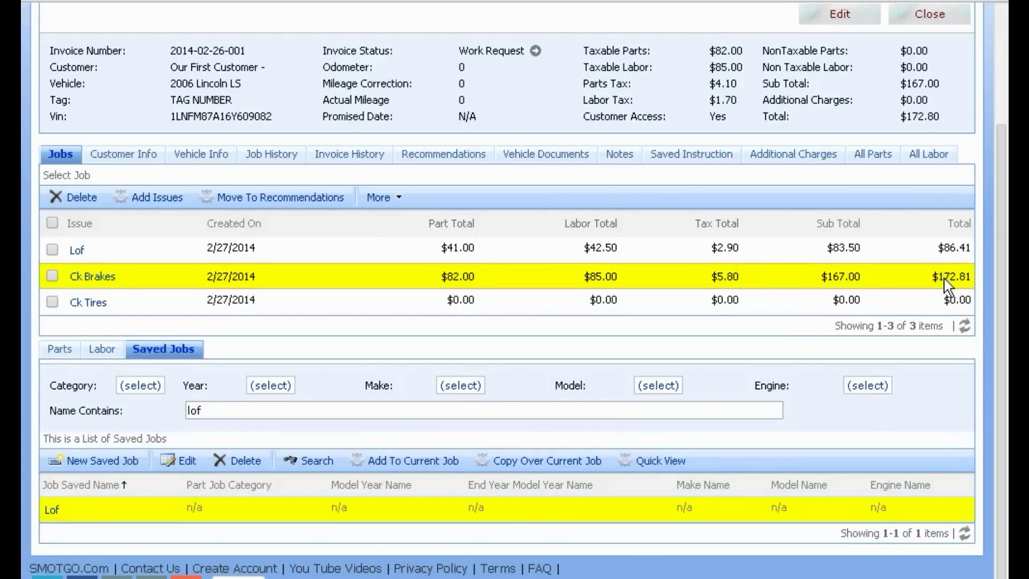
{"action": "left_click", "coordinate": [538, 464]}
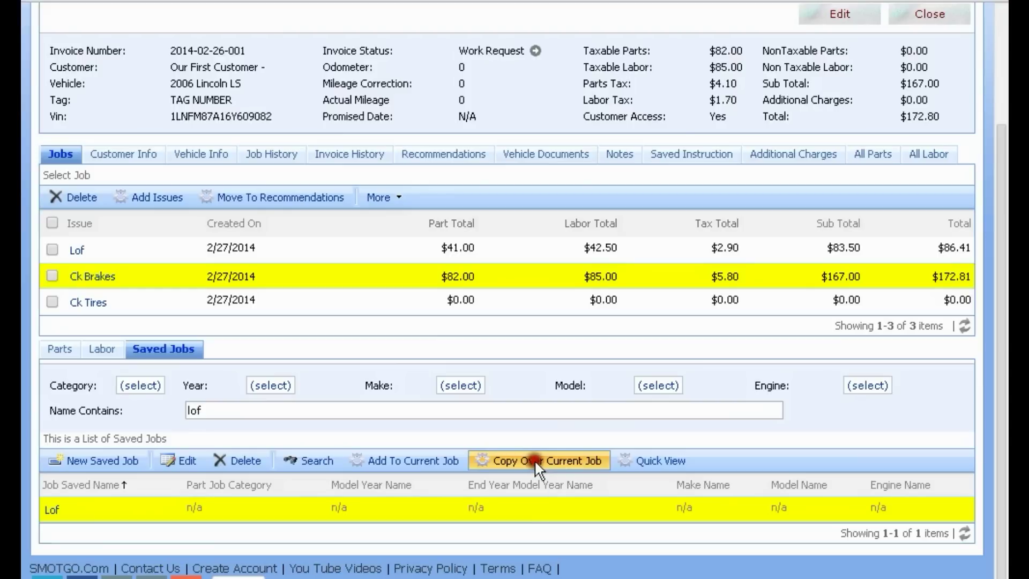
{"action": "left_click", "coordinate": [548, 127]}
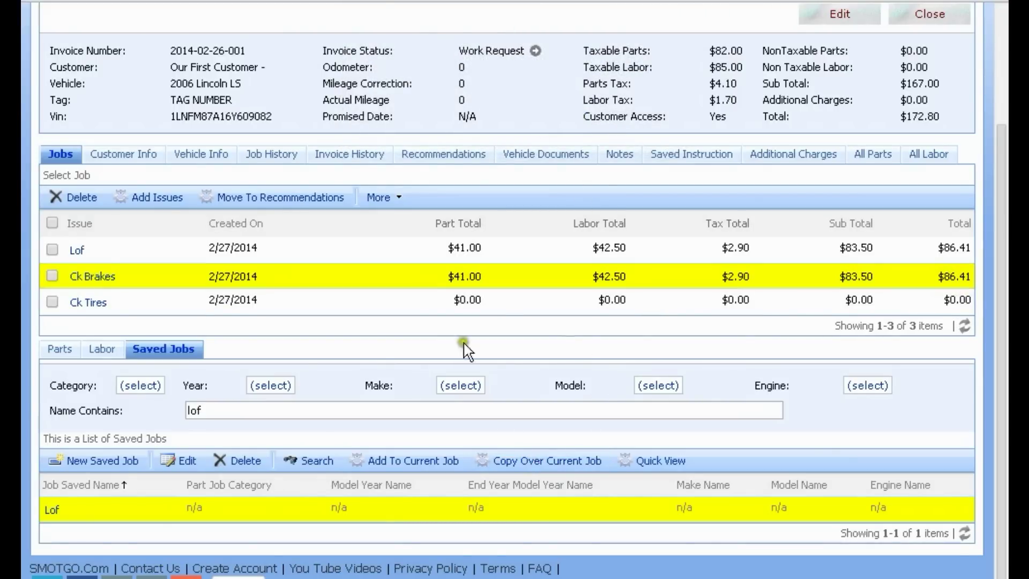
{"action": "left_click", "coordinate": [104, 352]}
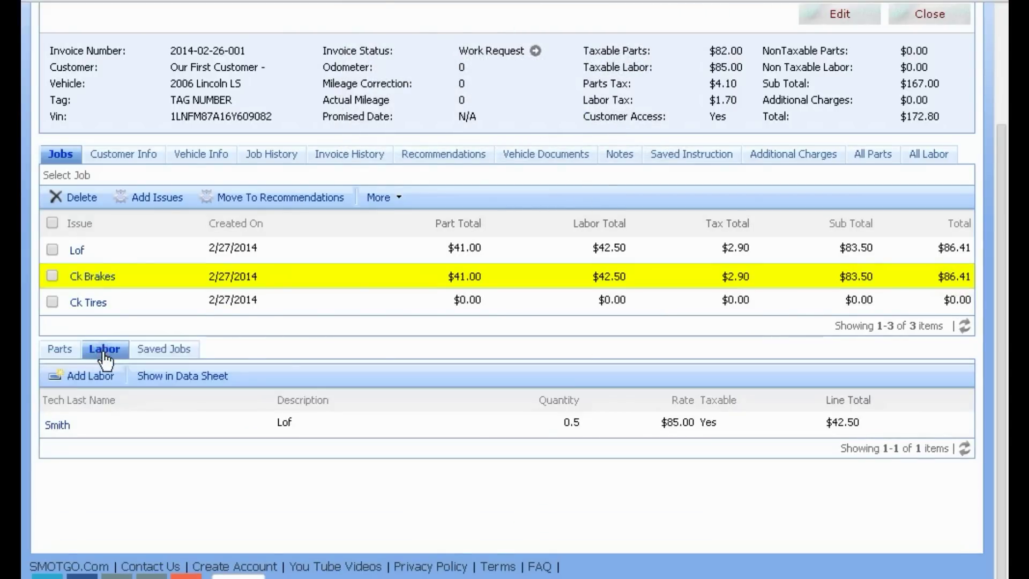
{"action": "left_click", "coordinate": [62, 356]}
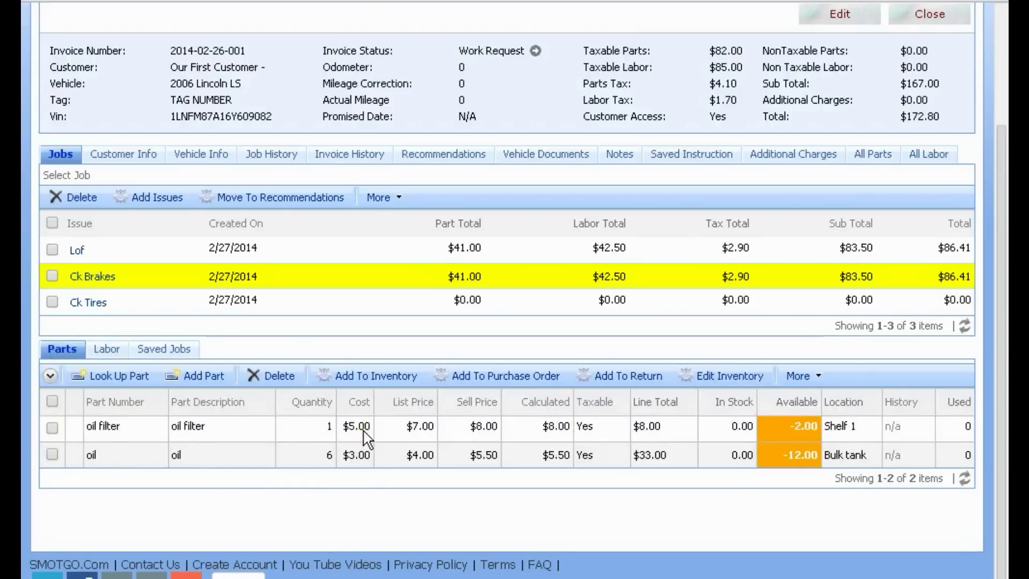
{"action": "left_click", "coordinate": [167, 349]}
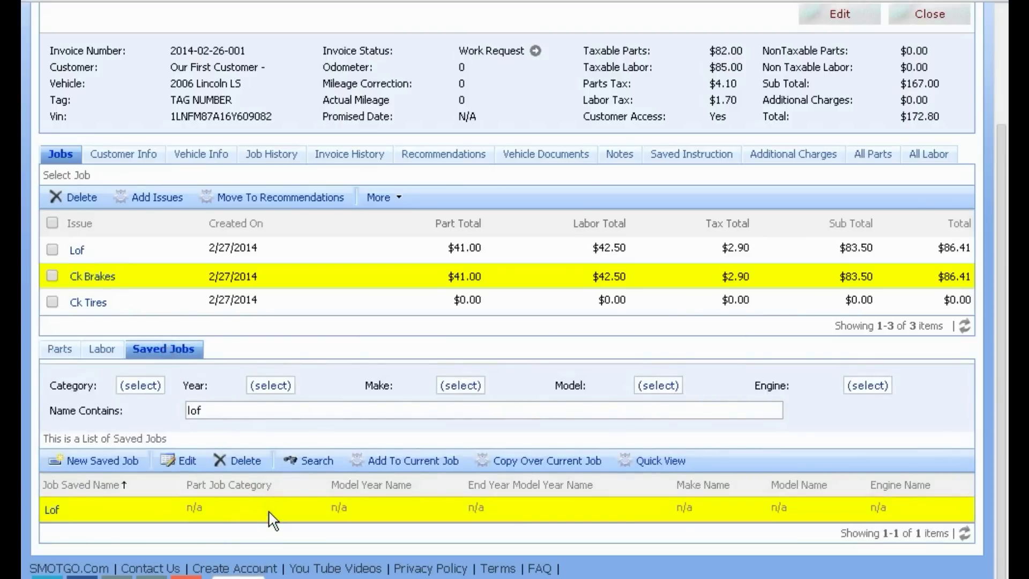
{"action": "scroll", "coordinate": [273, 520], "scroll_direction": "up", "scroll_amount": 3}
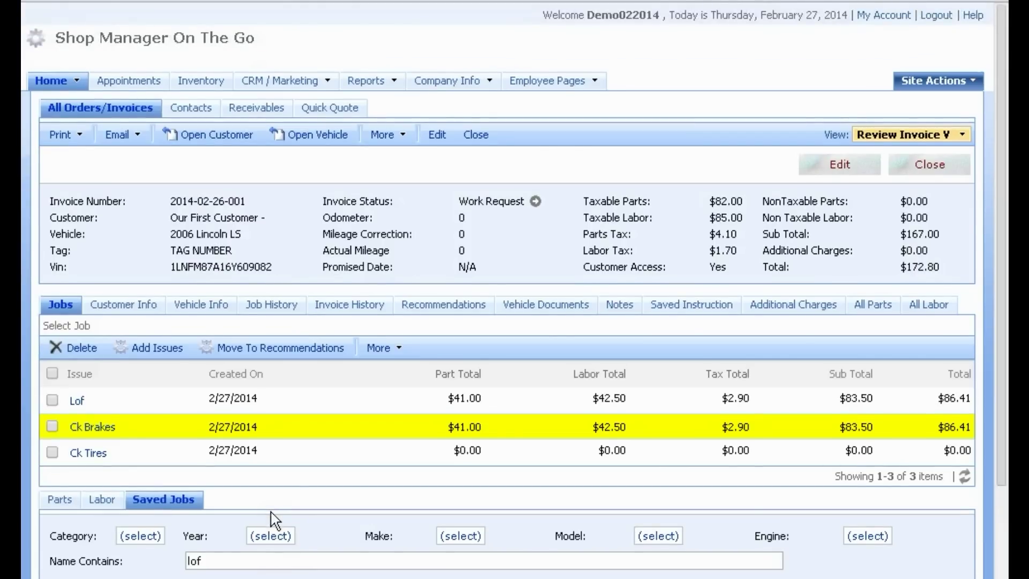
{"action": "left_click", "coordinate": [516, 427]}
{"action": "scroll", "coordinate": [357, 461], "scroll_direction": "down", "scroll_amount": 2}
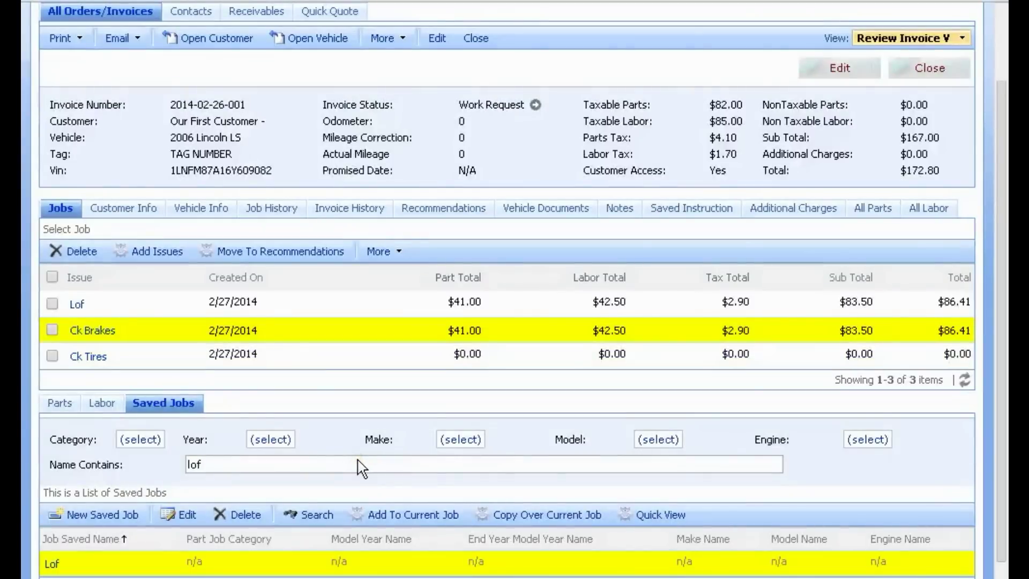
{"action": "scroll", "coordinate": [339, 456], "scroll_direction": "up", "scroll_amount": 2}
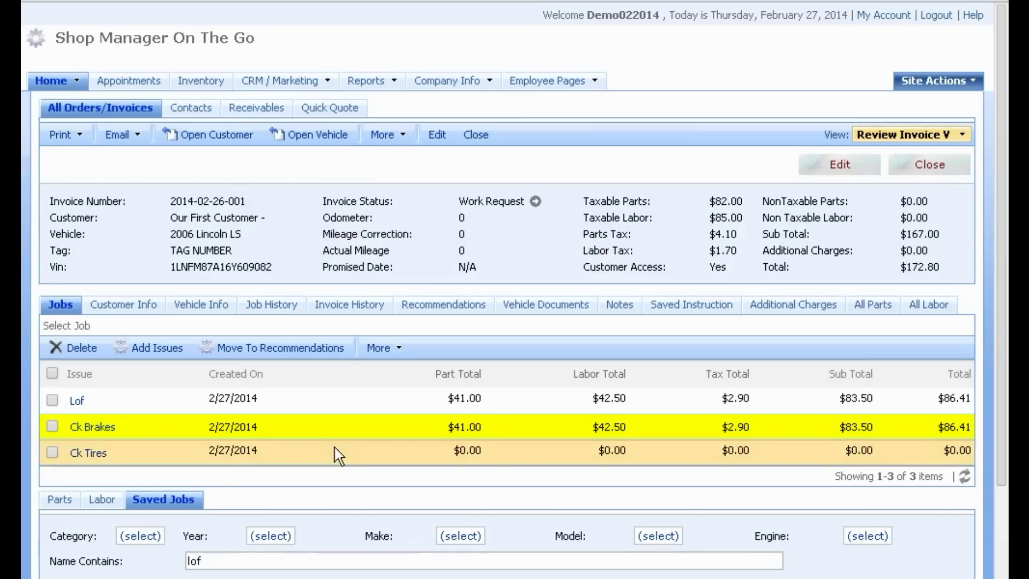
{"action": "left_click", "coordinate": [842, 162]}
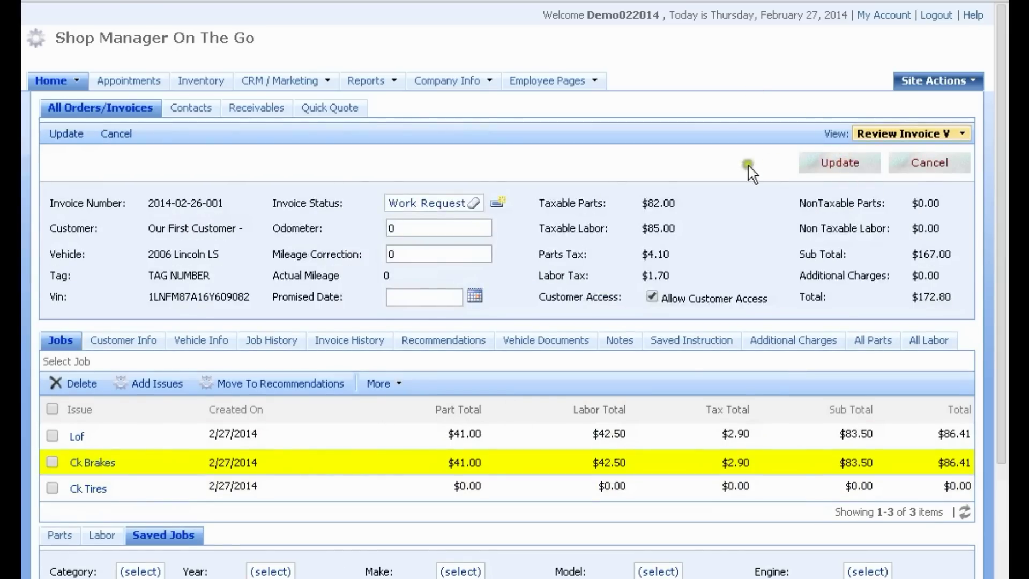
{"action": "left_click", "coordinate": [433, 204]}
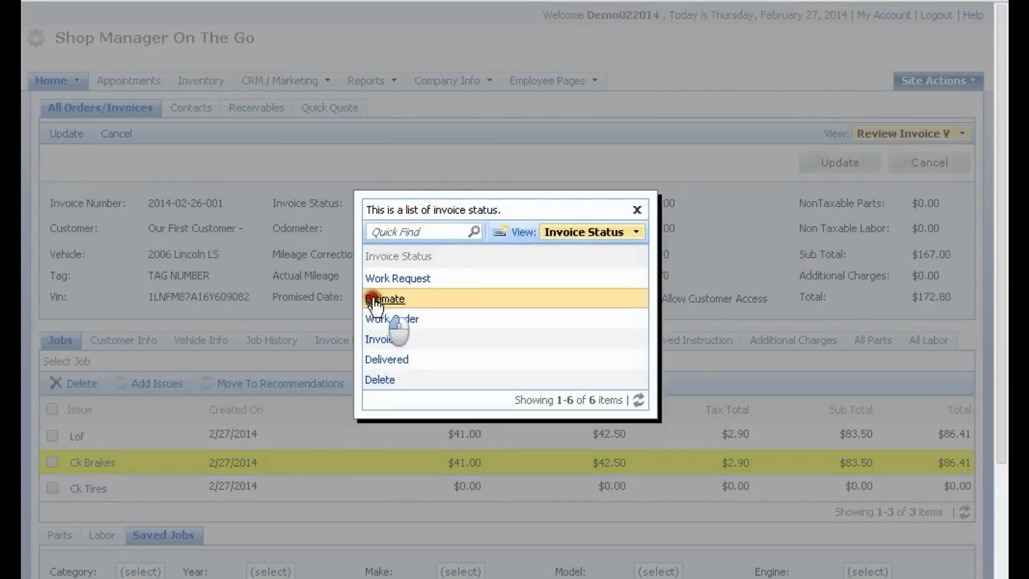
{"action": "left_click", "coordinate": [374, 298]}
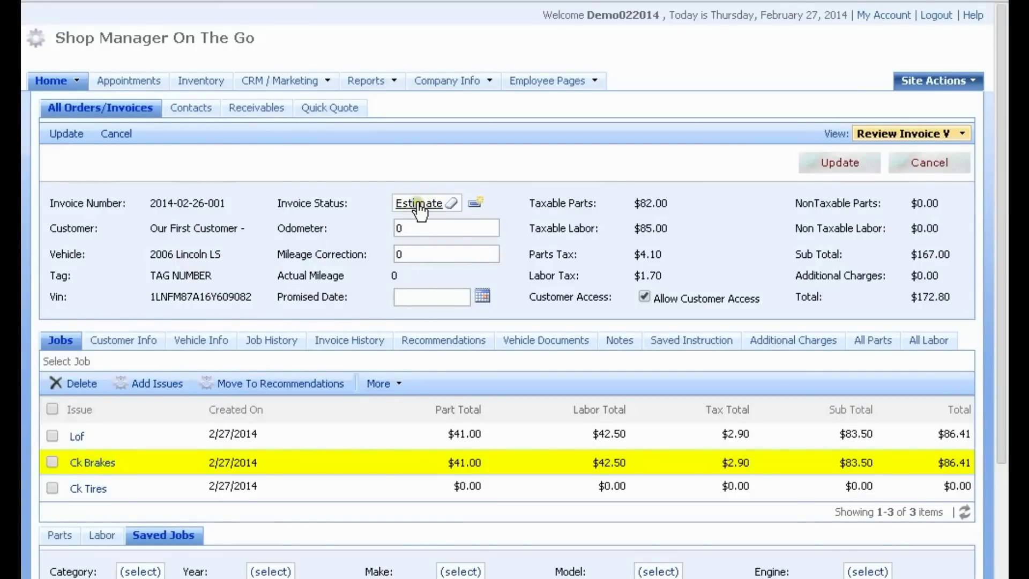
{"action": "left_click", "coordinate": [835, 155]}
{"action": "left_click_drag", "start_coordinate": [429, 224], "coordinate": [358, 247]}
{"action": "left_click", "coordinate": [824, 160]}
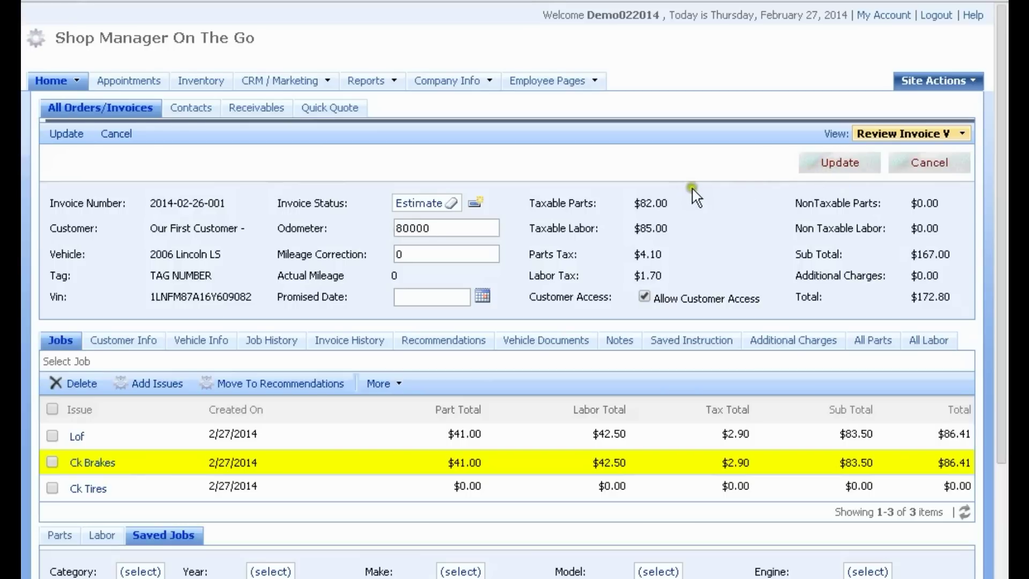
{"action": "left_click", "coordinate": [813, 163]}
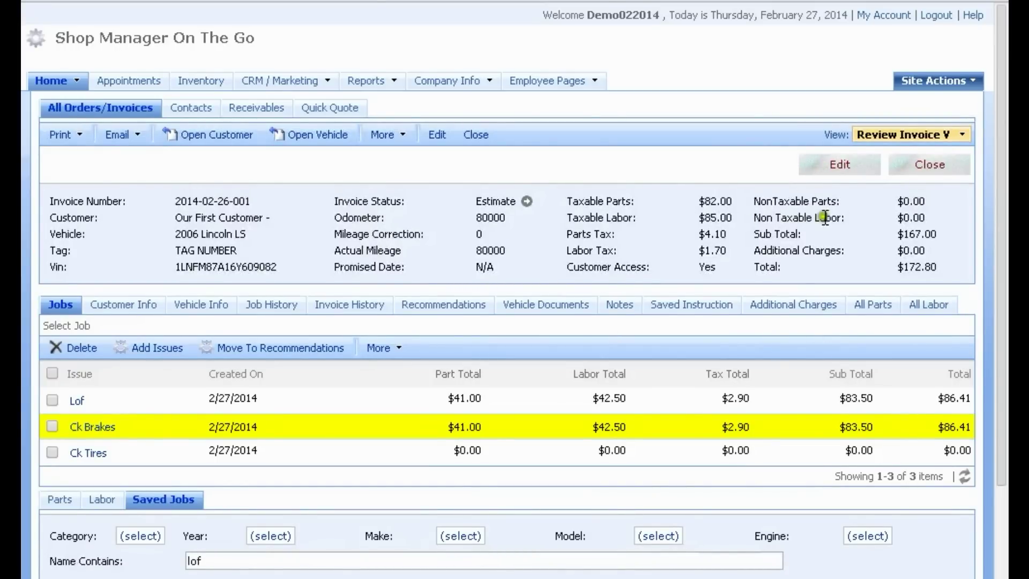
Step: Email the estimate link with the message 'Estimate'
{"action": "left_click", "coordinate": [141, 137]}
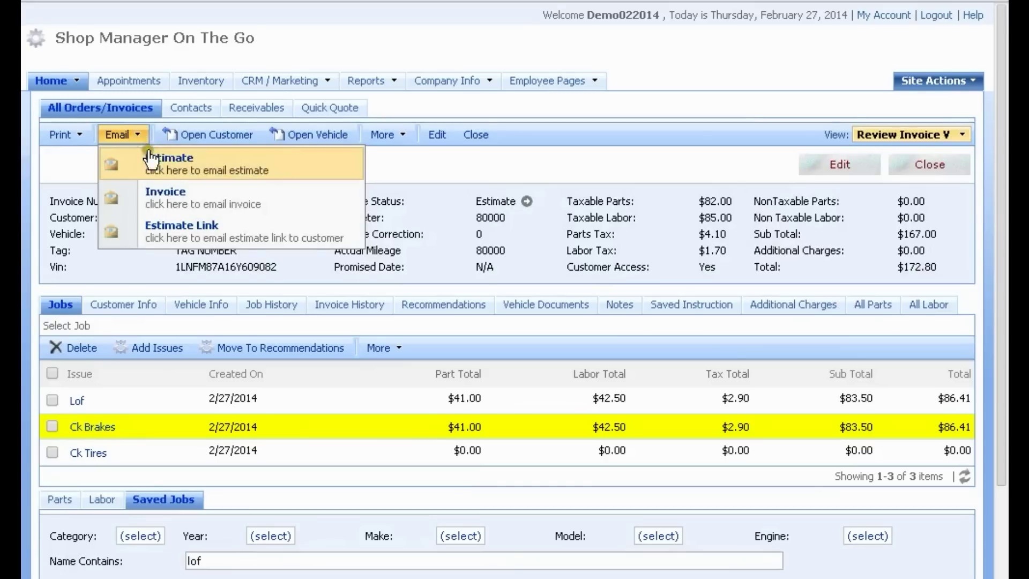
{"action": "left_click", "coordinate": [202, 237]}
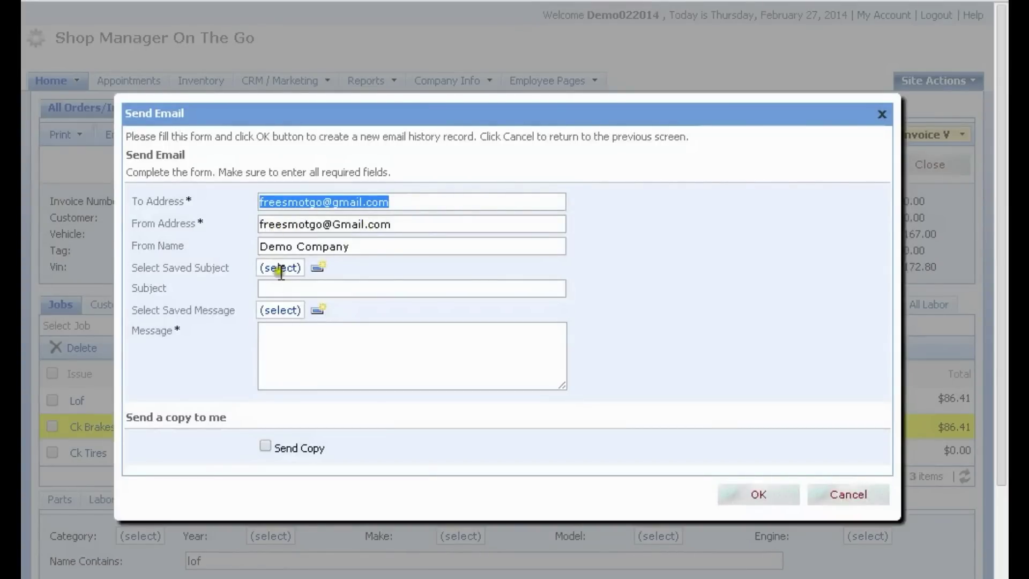
{"action": "left_click", "coordinate": [280, 310]}
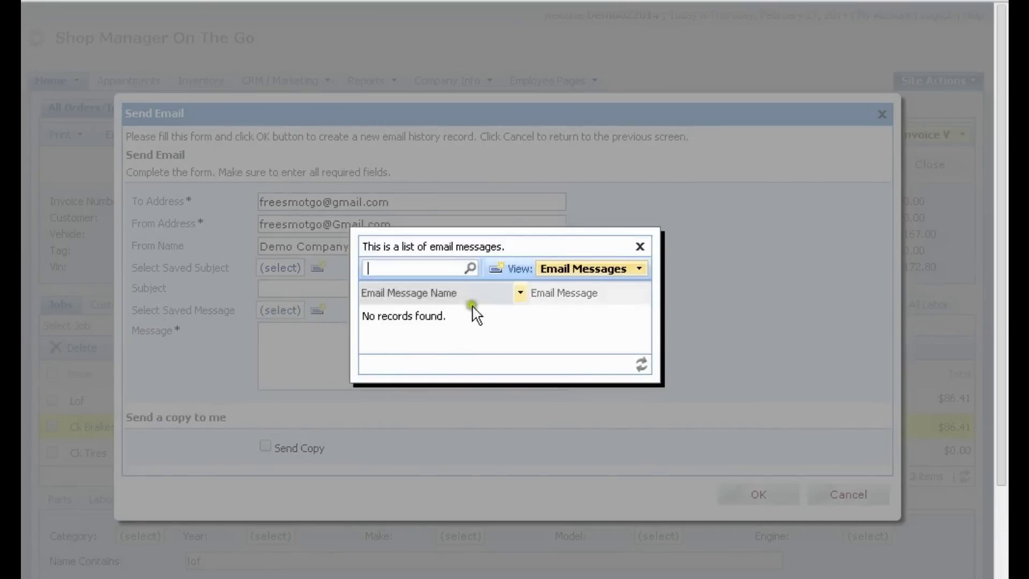
{"action": "left_click", "coordinate": [640, 246]}
{"action": "left_click", "coordinate": [306, 346]}
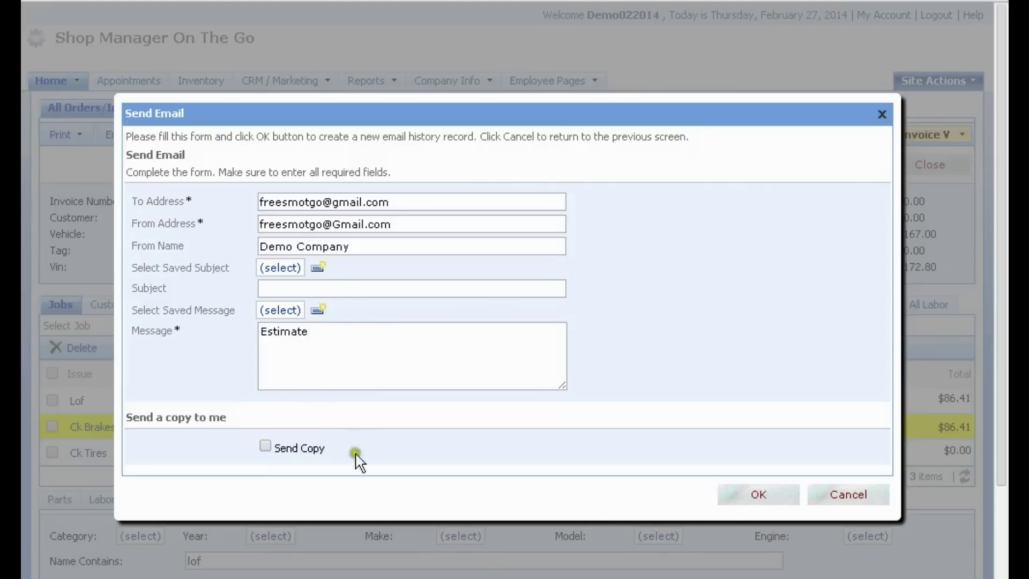
{"action": "left_click", "coordinate": [760, 495]}
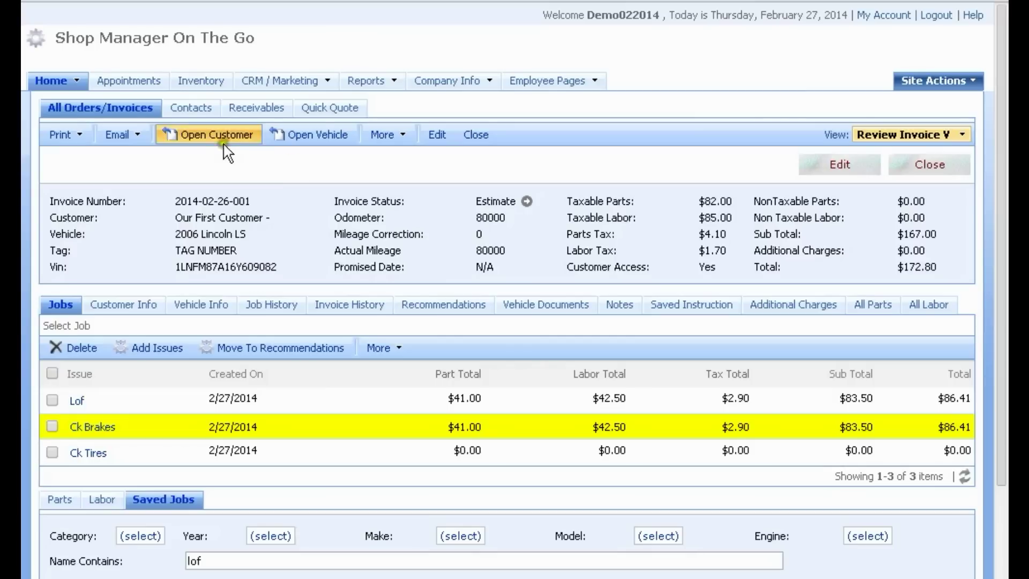
Step: Email the estimate itself as a PDF with the message 'Estimate'
{"action": "left_click", "coordinate": [139, 135]}
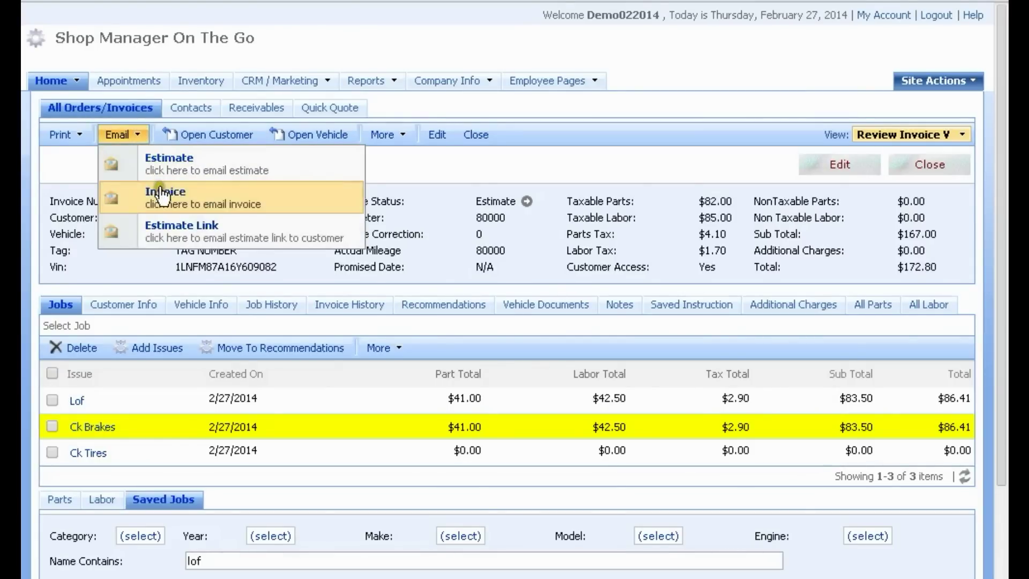
{"action": "left_click", "coordinate": [161, 159]}
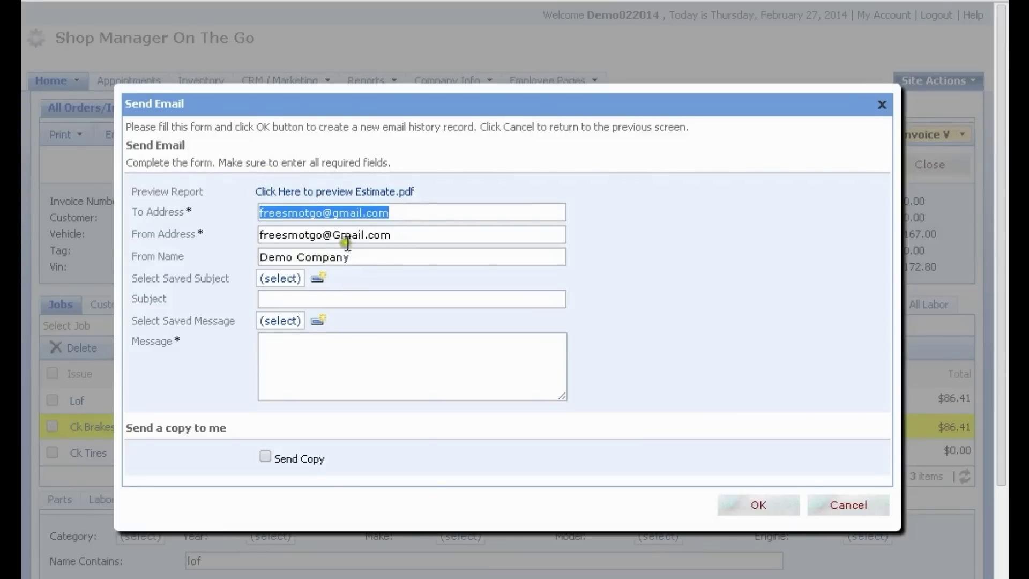
{"action": "left_click", "coordinate": [281, 345]}
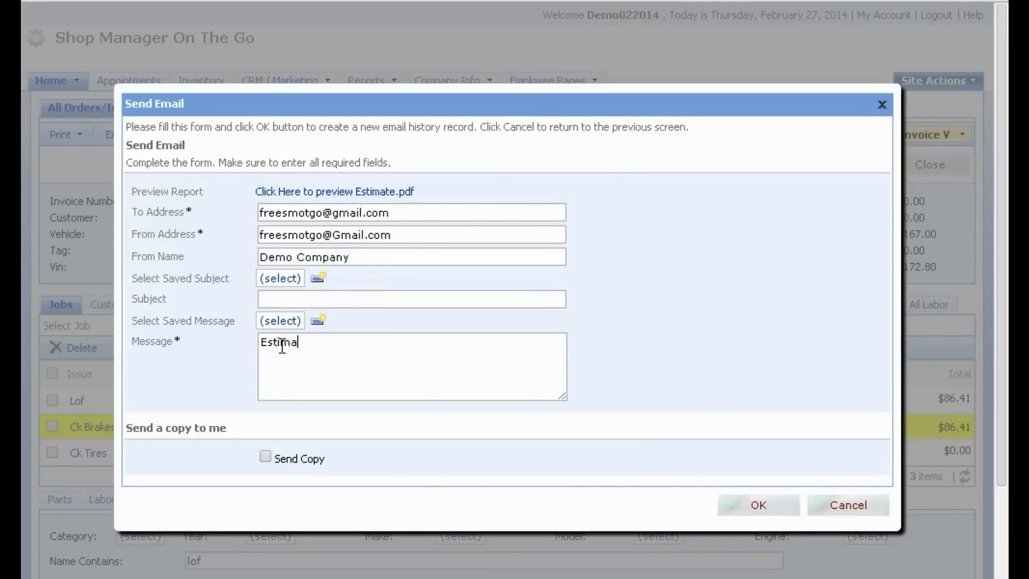
{"action": "left_click", "coordinate": [764, 507]}
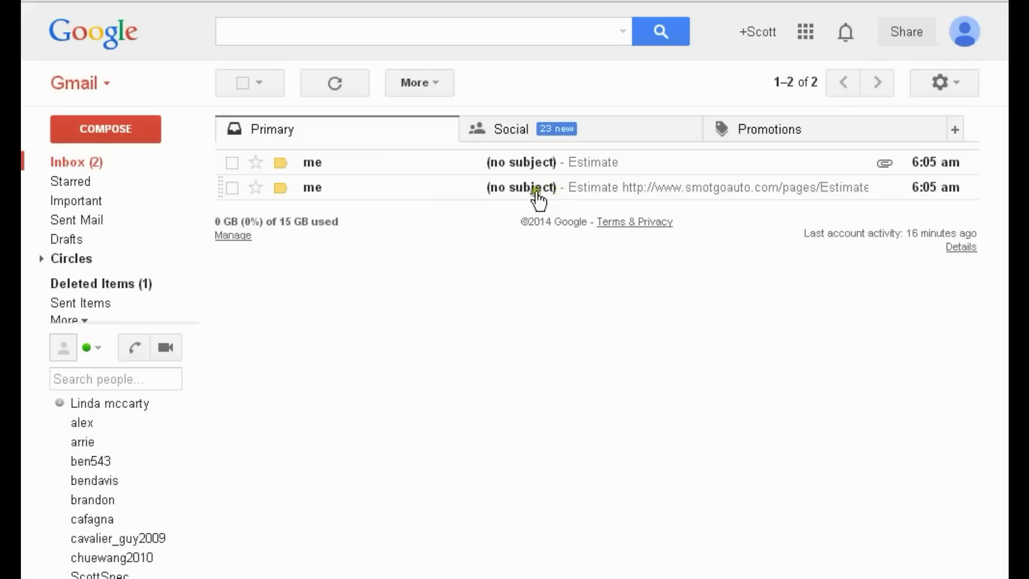
Step: Open the no-subject Estimate email in Gmail and follow its estimate link
{"action": "left_click", "coordinate": [486, 189]}
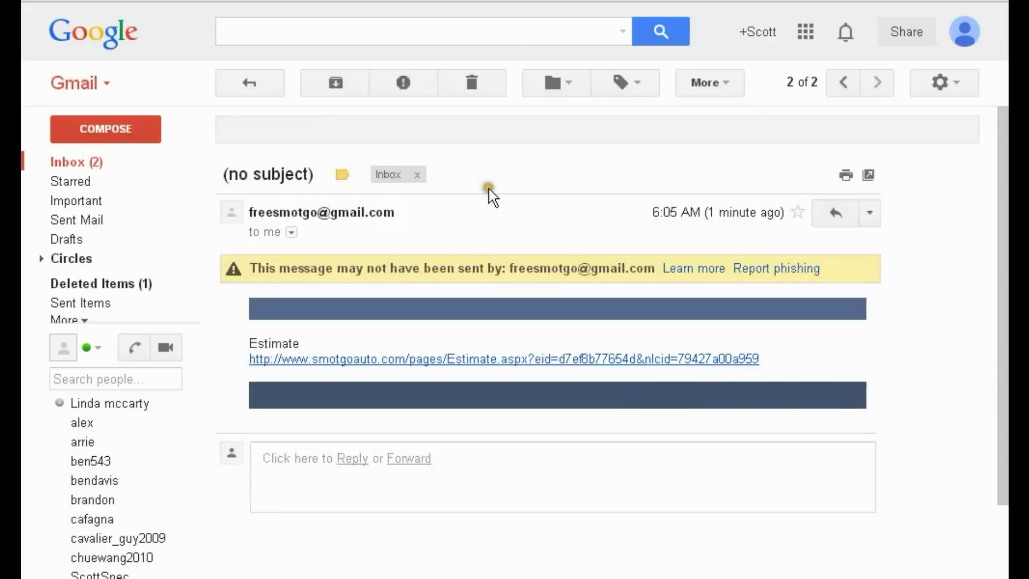
{"action": "left_click", "coordinate": [487, 359]}
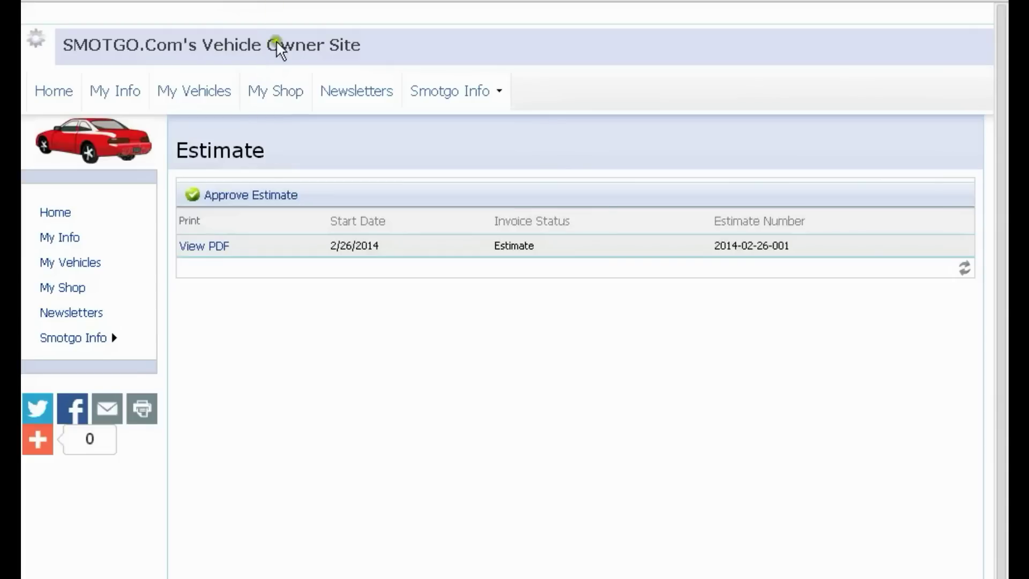
{"action": "left_click", "coordinate": [206, 247]}
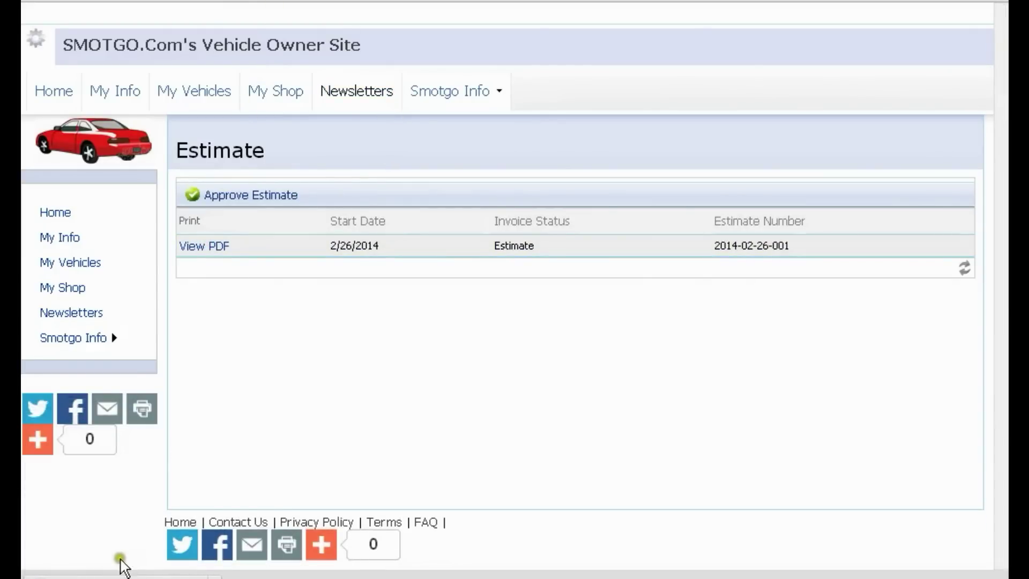
{"action": "left_click", "coordinate": [121, 563]}
{"action": "scroll", "coordinate": [374, 231], "scroll_direction": "down", "scroll_amount": 10}
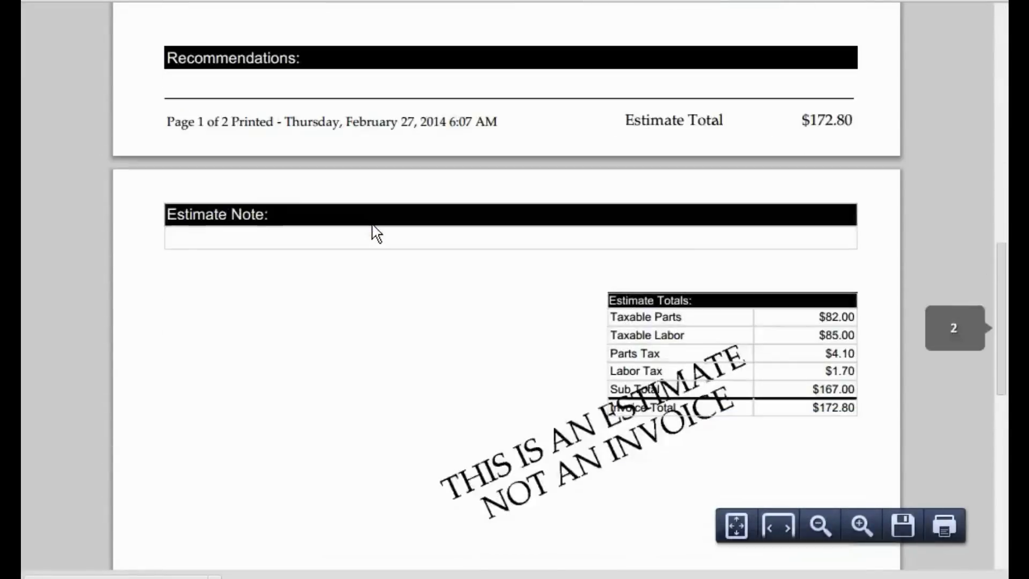
{"action": "scroll", "coordinate": [373, 231], "scroll_direction": "down", "scroll_amount": 3}
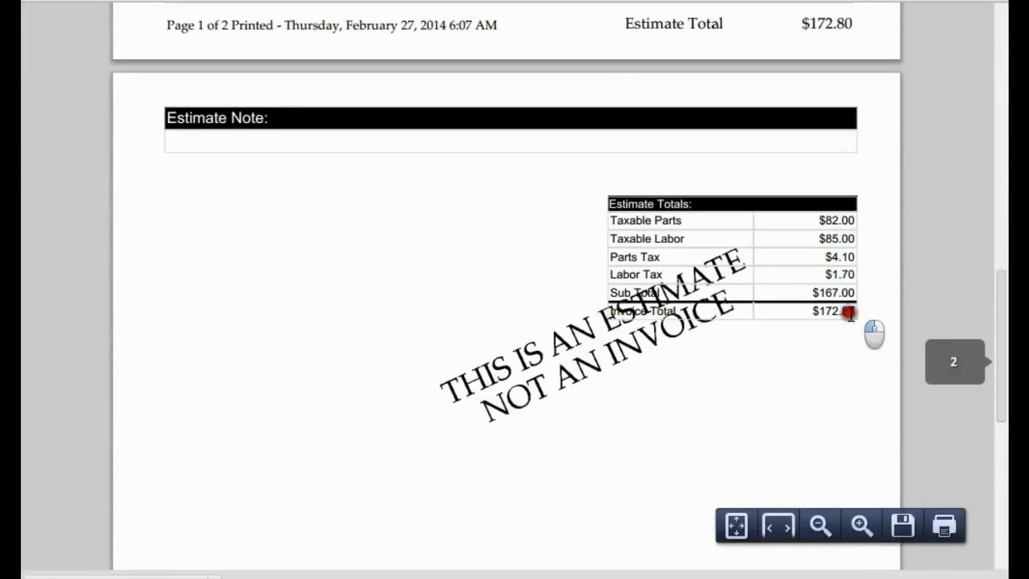
{"action": "left_click_drag", "start_coordinate": [858, 311], "coordinate": [812, 312]}
{"action": "scroll", "coordinate": [726, 361], "scroll_direction": "down", "scroll_amount": 5}
{"action": "scroll", "coordinate": [718, 366], "scroll_direction": "up", "scroll_amount": 5}
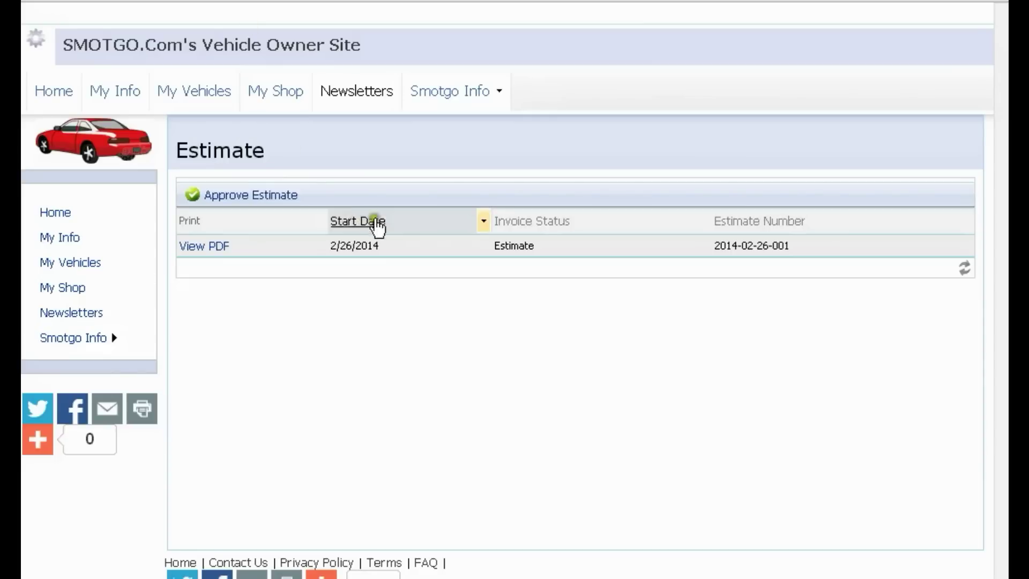
{"action": "left_click", "coordinate": [240, 199]}
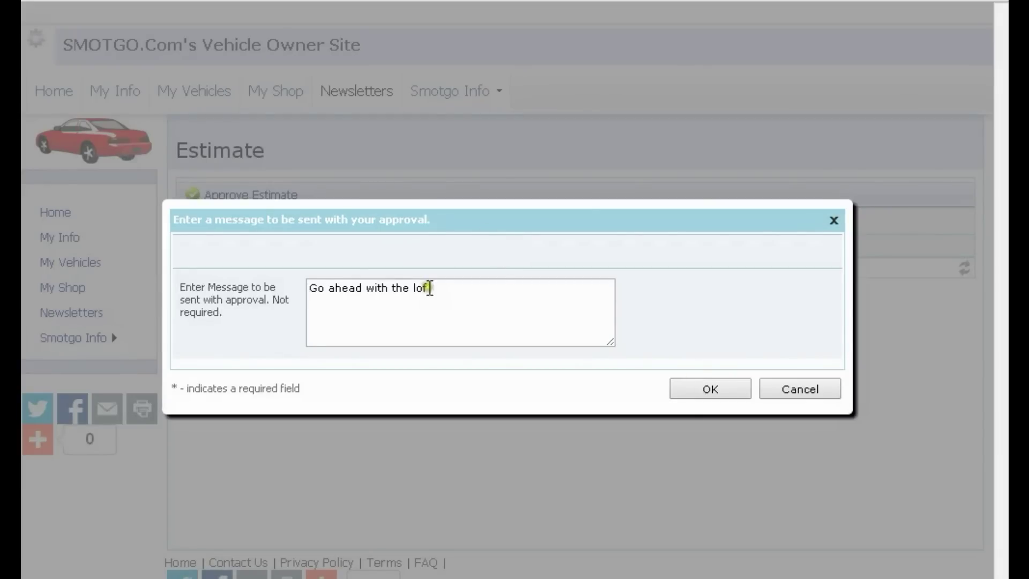
{"action": "left_click", "coordinate": [711, 391]}
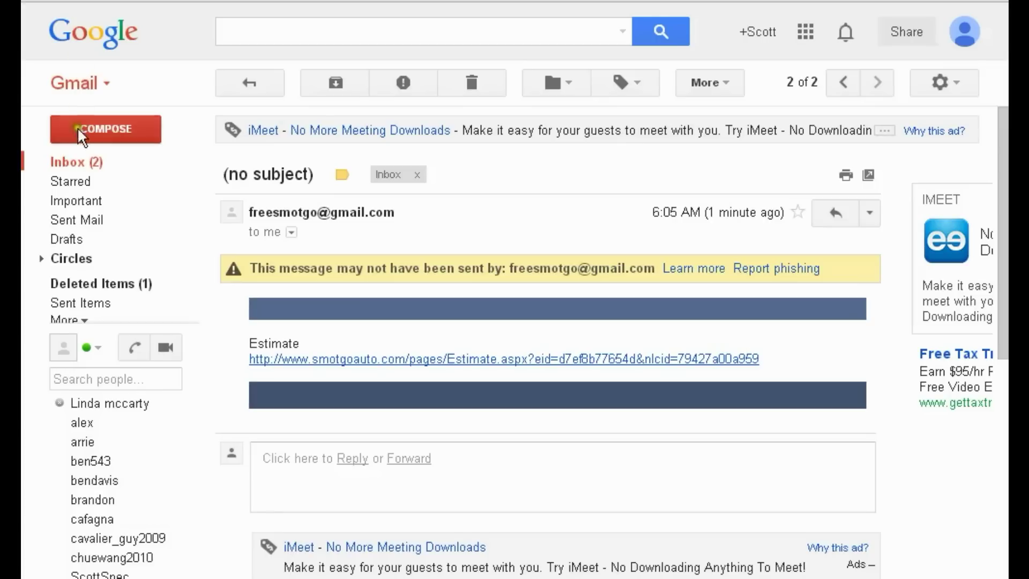
Step: Open and read the Estimate Approval email in Gmail
{"action": "left_click", "coordinate": [79, 171]}
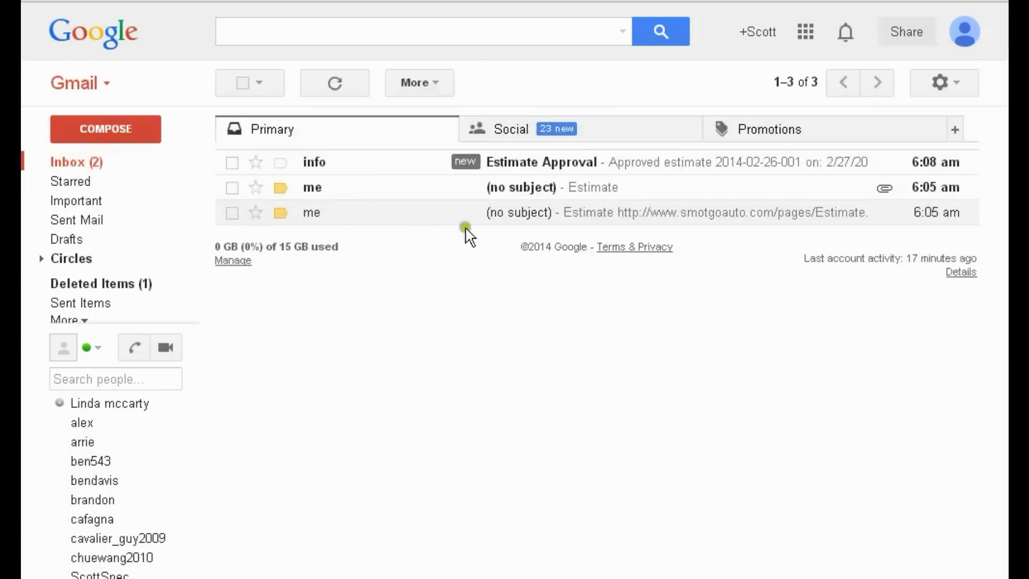
{"action": "left_click", "coordinate": [527, 171]}
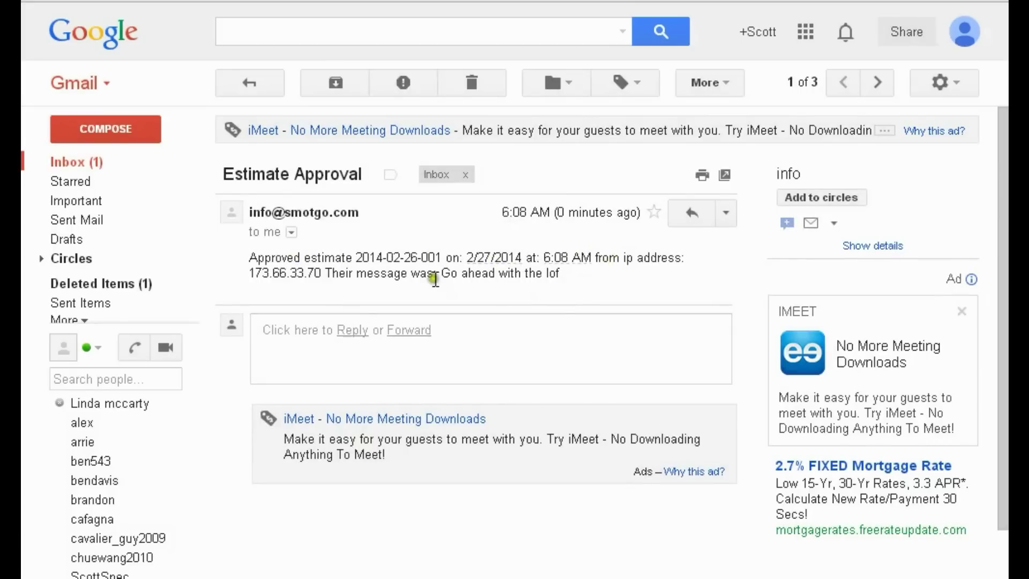
{"action": "left_click_drag", "start_coordinate": [561, 276], "coordinate": [426, 275]}
Step: Open the estimate email and preview its Estimate.pdf attachment
{"action": "left_click", "coordinate": [77, 162]}
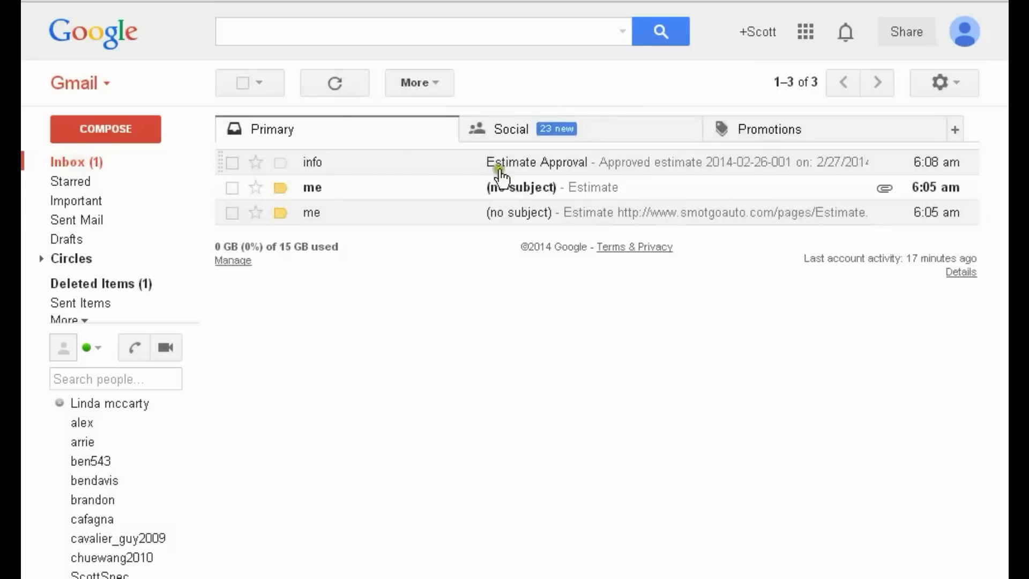
{"action": "left_click", "coordinate": [516, 189]}
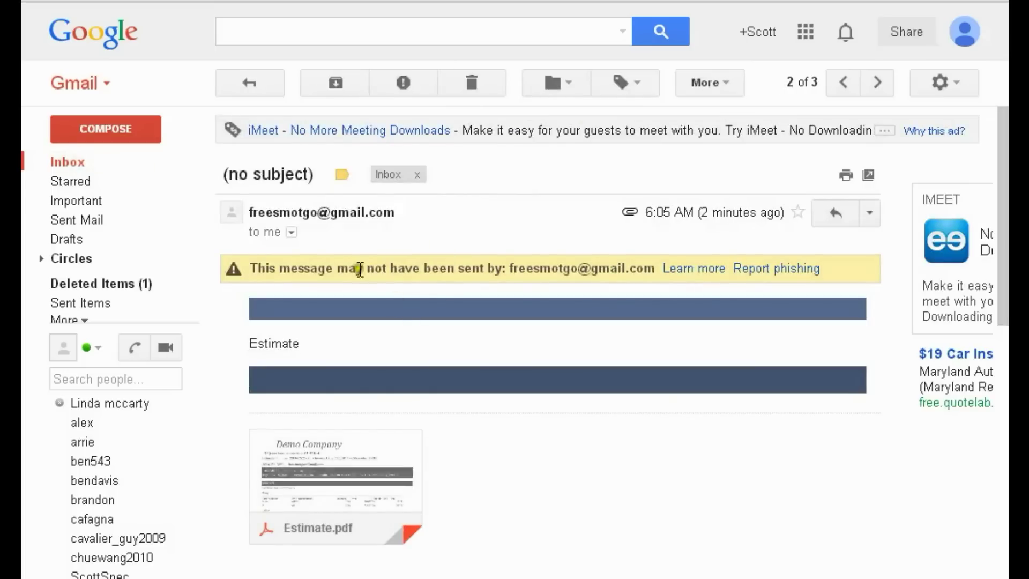
{"action": "scroll", "coordinate": [300, 273], "scroll_direction": "down", "scroll_amount": 3}
{"action": "left_click", "coordinate": [300, 292]}
{"action": "scroll", "coordinate": [358, 263], "scroll_direction": "down", "scroll_amount": 15}
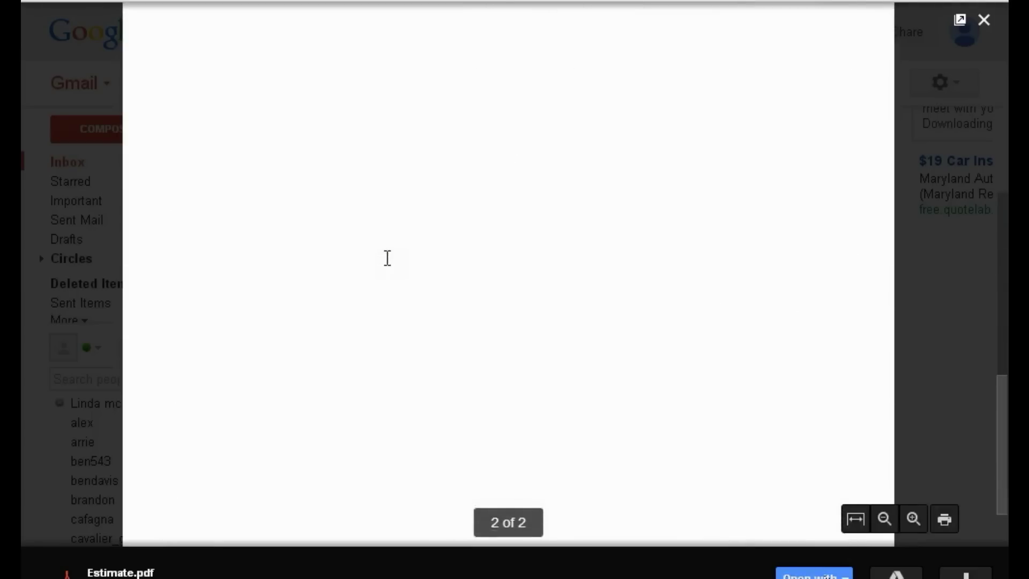
{"action": "scroll", "coordinate": [386, 257], "scroll_direction": "up", "scroll_amount": 15}
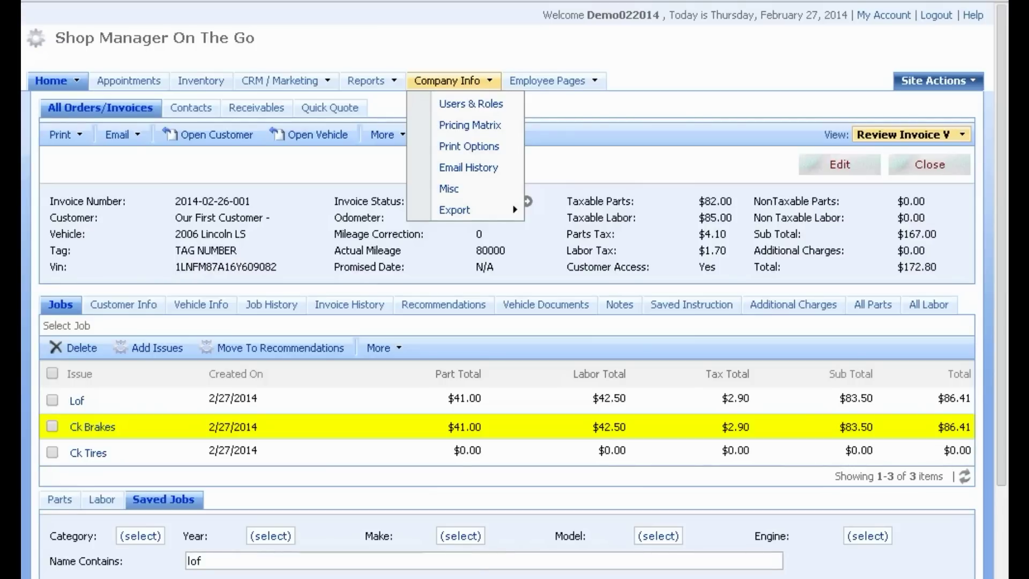
{"action": "left_click", "coordinate": [293, 208]}
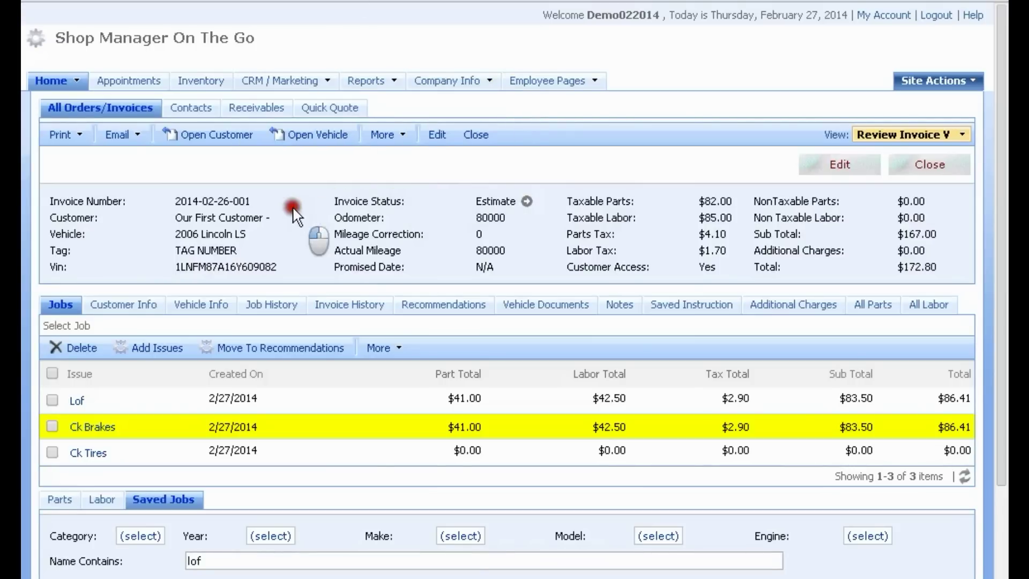
{"action": "scroll", "coordinate": [294, 211], "scroll_direction": "down", "scroll_amount": 3}
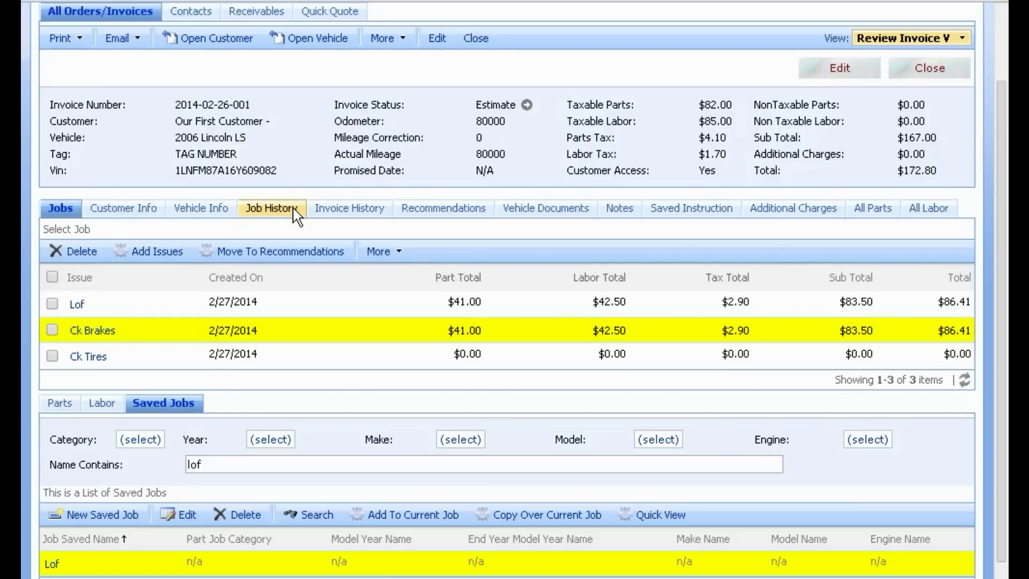
{"action": "scroll", "coordinate": [298, 171], "scroll_direction": "up", "scroll_amount": 3}
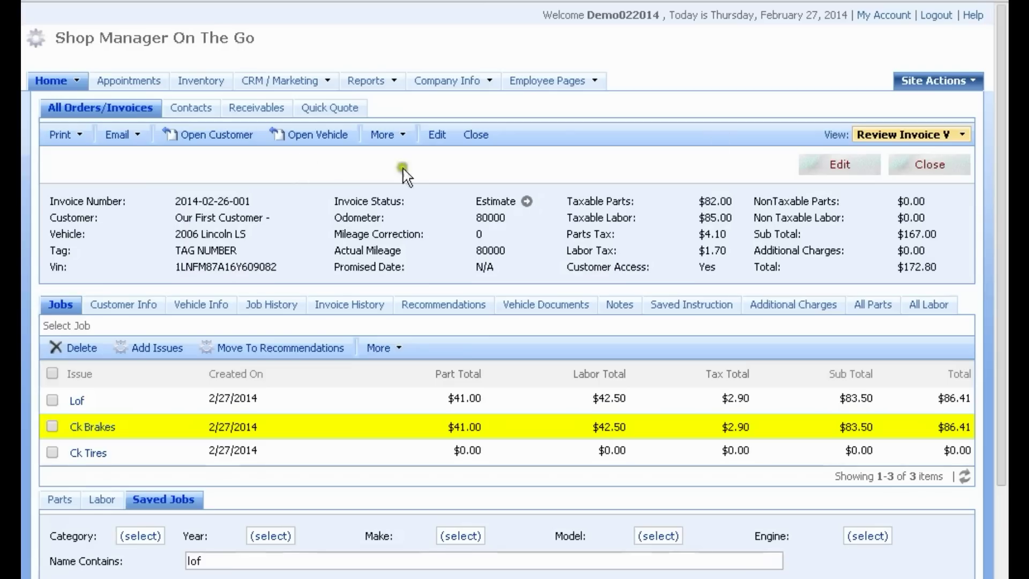
{"action": "left_click", "coordinate": [830, 163]}
{"action": "left_click", "coordinate": [435, 206]}
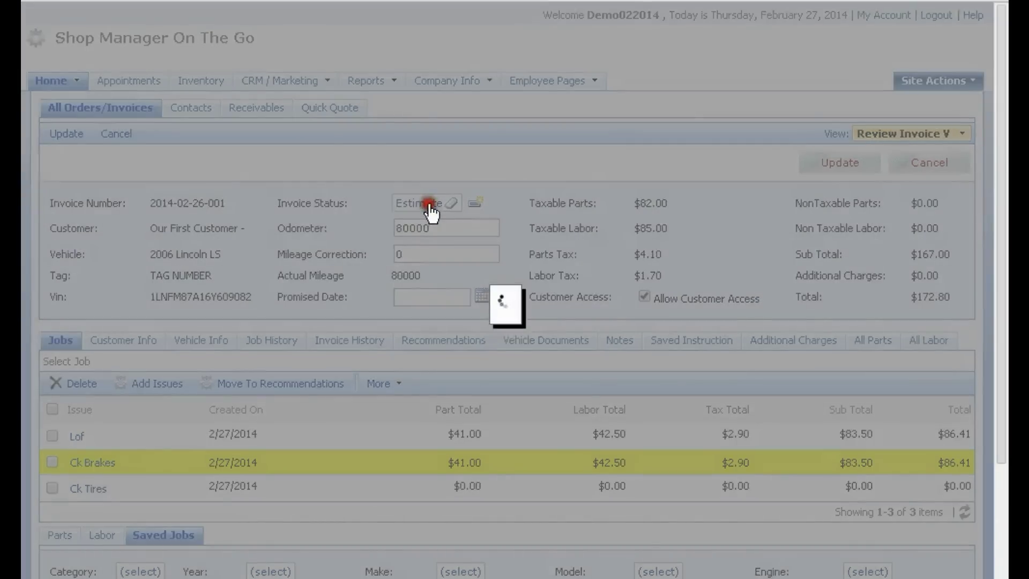
{"action": "left_click", "coordinate": [429, 324]}
{"action": "left_click", "coordinate": [835, 164]}
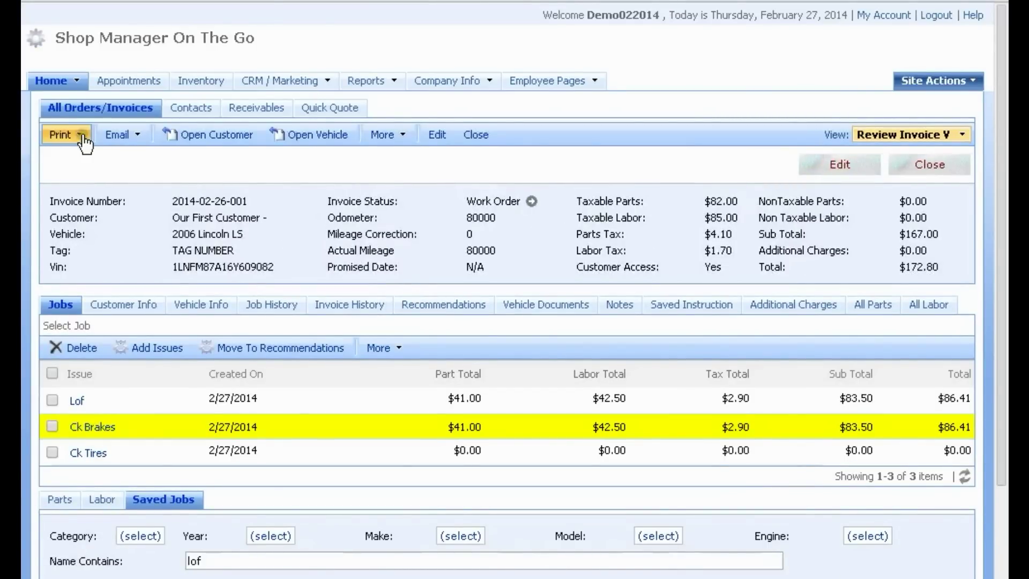
Step: Print the Work Order and open the downloaded printout
{"action": "left_click", "coordinate": [82, 135]}
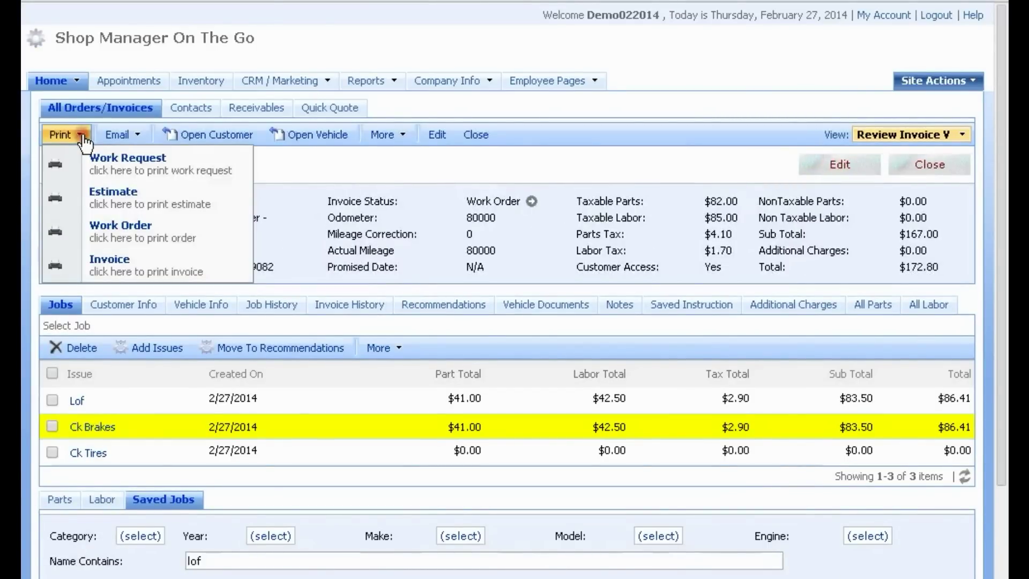
{"action": "left_click", "coordinate": [105, 231]}
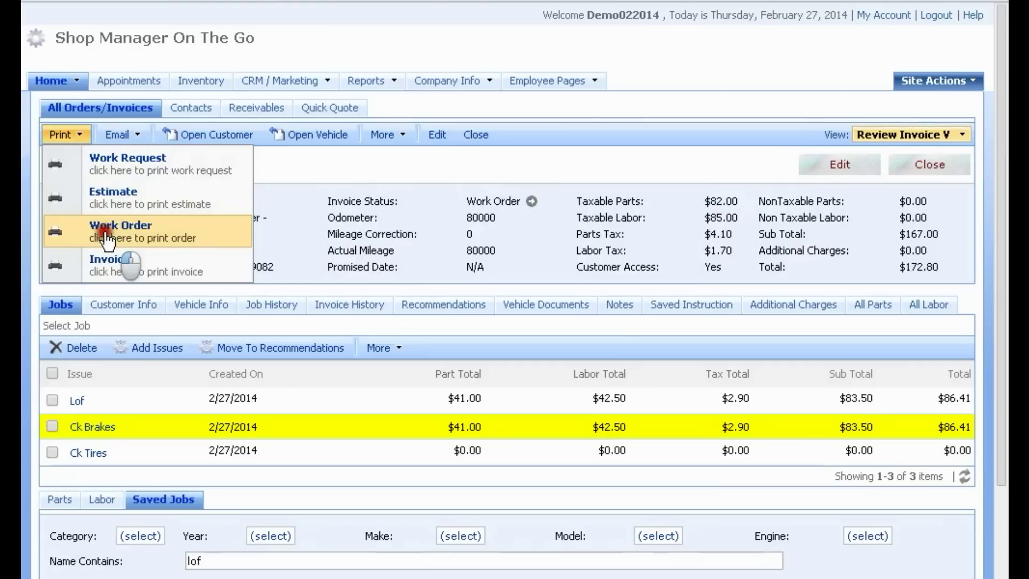
{"action": "left_click", "coordinate": [81, 136]}
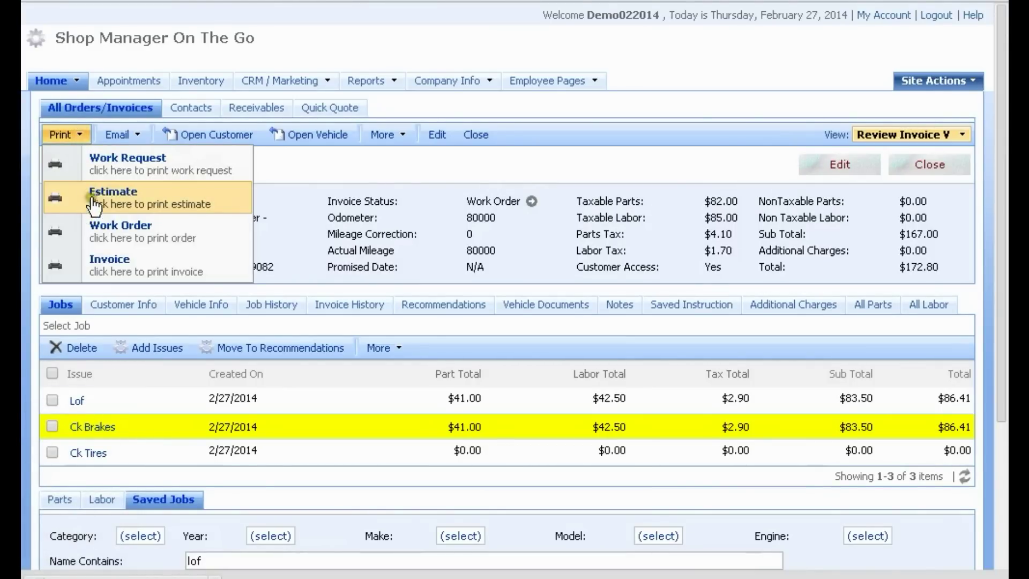
{"action": "left_click", "coordinate": [95, 204]}
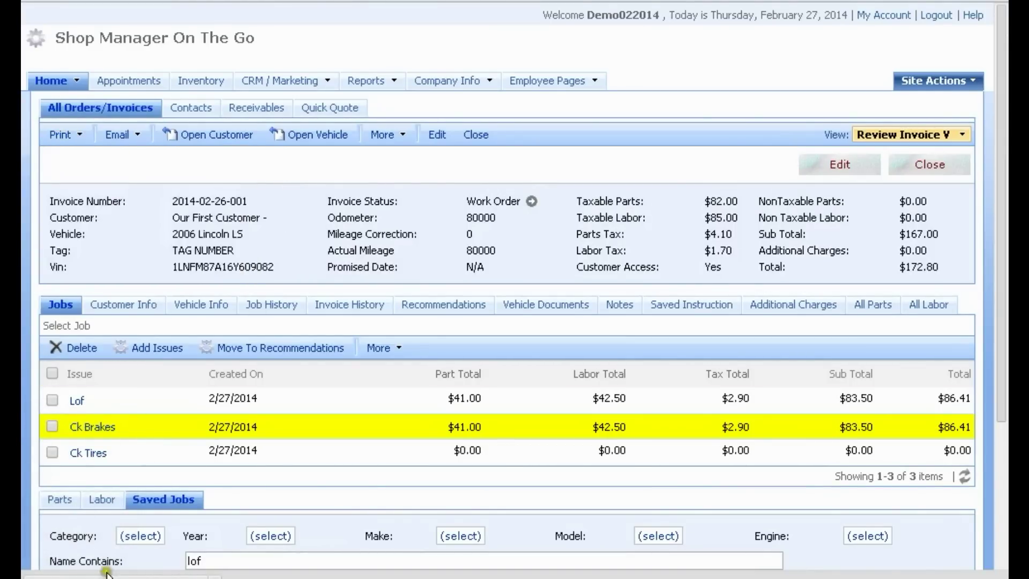
{"action": "left_click", "coordinate": [106, 572]}
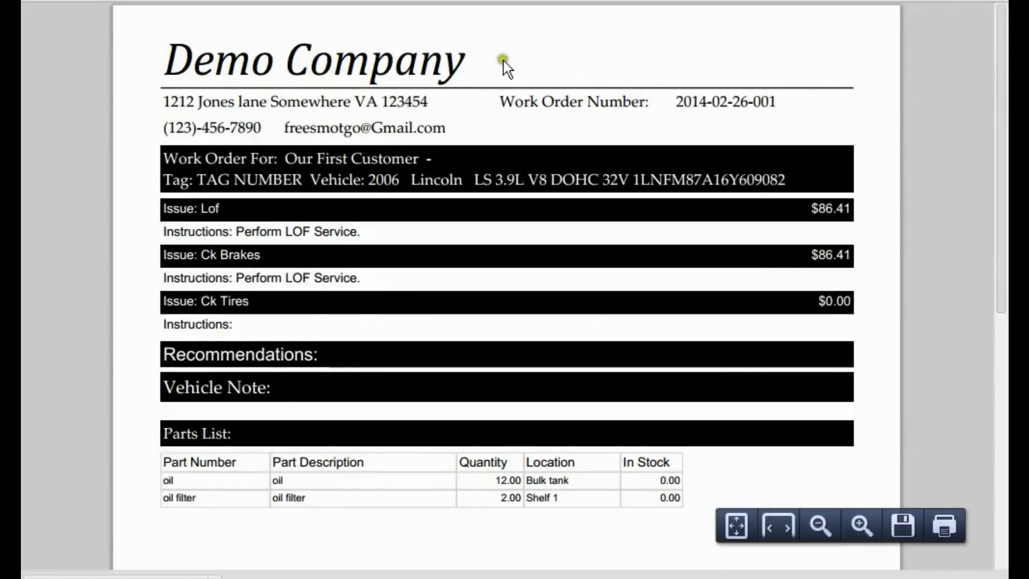
Step: Review the work order, highlighting part locations and the Lof and Ck Brakes instructions
{"action": "scroll", "coordinate": [507, 67], "scroll_direction": "down", "scroll_amount": 3}
{"action": "scroll", "coordinate": [402, 193], "scroll_direction": "up", "scroll_amount": 2}
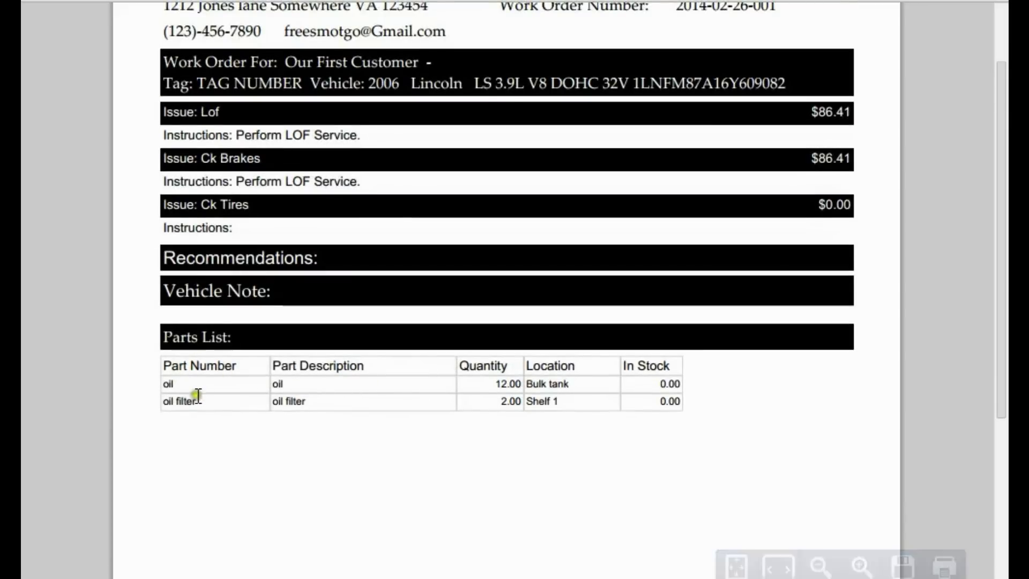
{"action": "left_click_drag", "start_coordinate": [579, 389], "coordinate": [517, 401]}
{"action": "scroll", "coordinate": [512, 399], "scroll_direction": "up", "scroll_amount": 2}
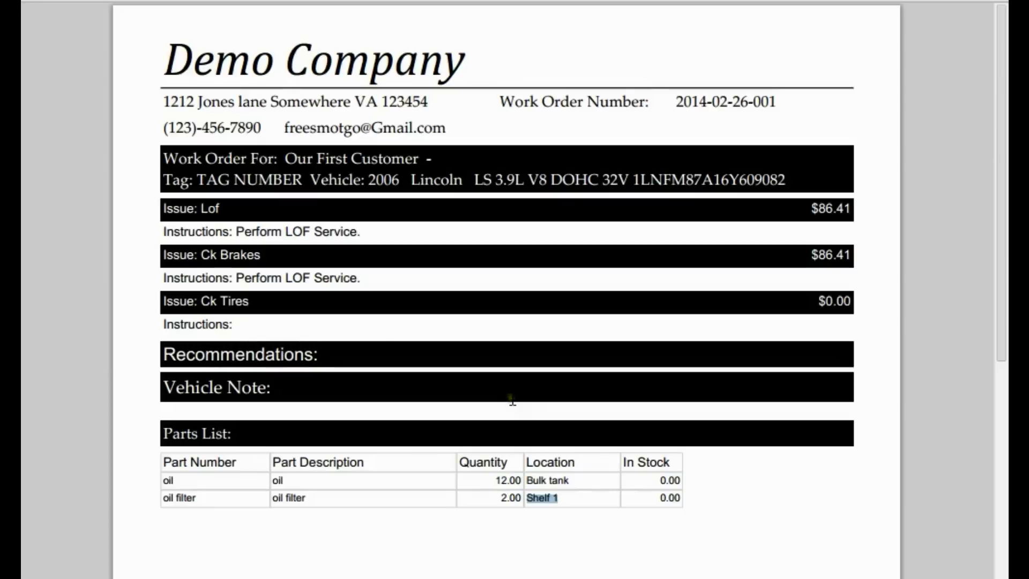
{"action": "left_click_drag", "start_coordinate": [162, 230], "coordinate": [358, 231]}
{"action": "left_click_drag", "start_coordinate": [164, 278], "coordinate": [439, 280]}
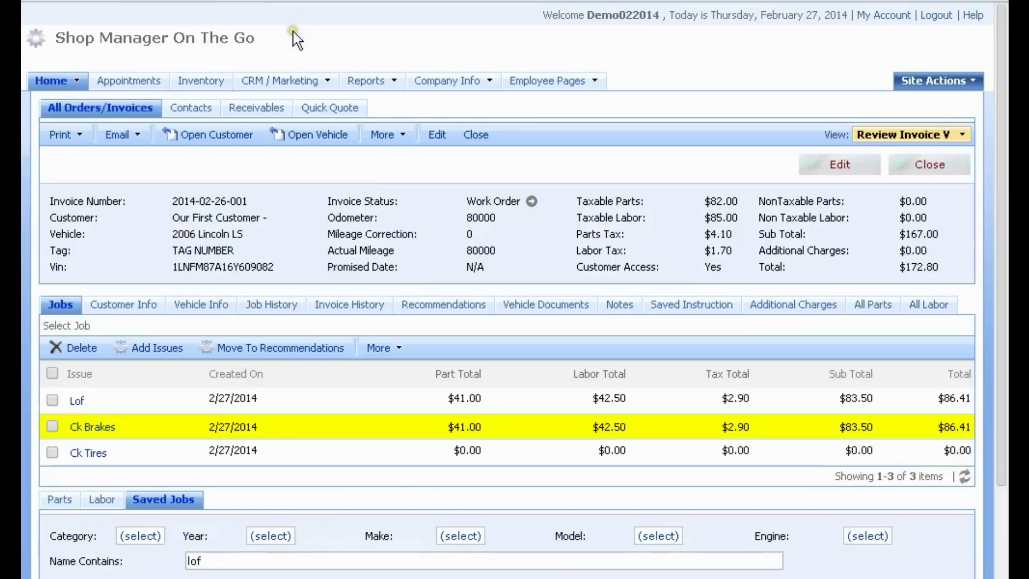
{"action": "left_click", "coordinate": [832, 167]}
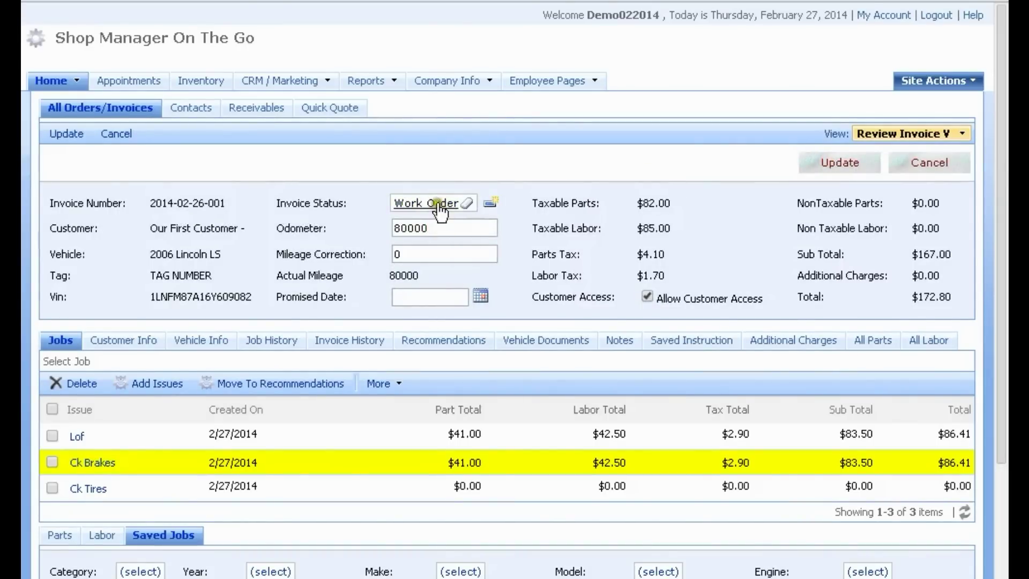
{"action": "left_click", "coordinate": [436, 203]}
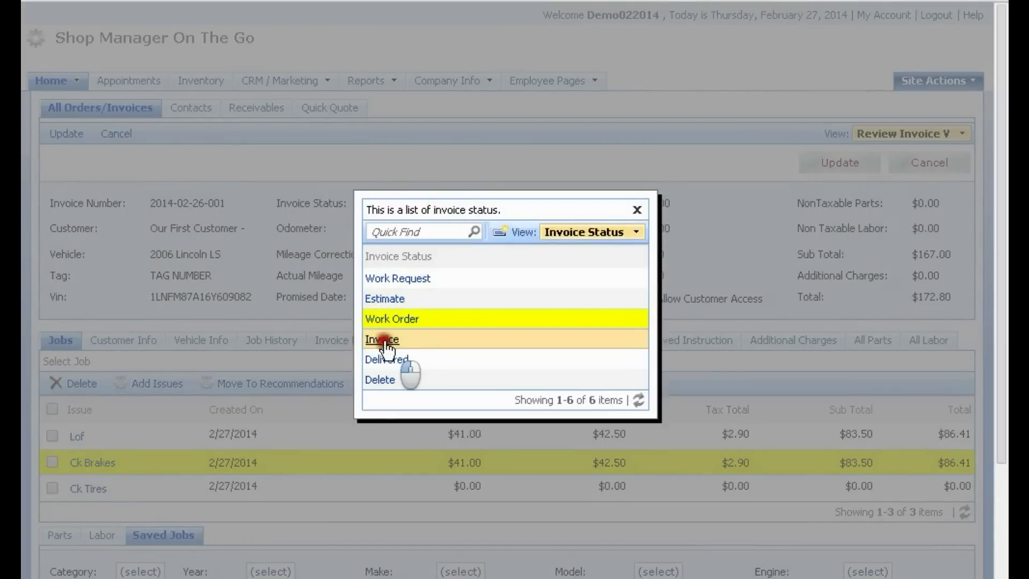
{"action": "left_click", "coordinate": [385, 342]}
{"action": "left_click", "coordinate": [834, 163]}
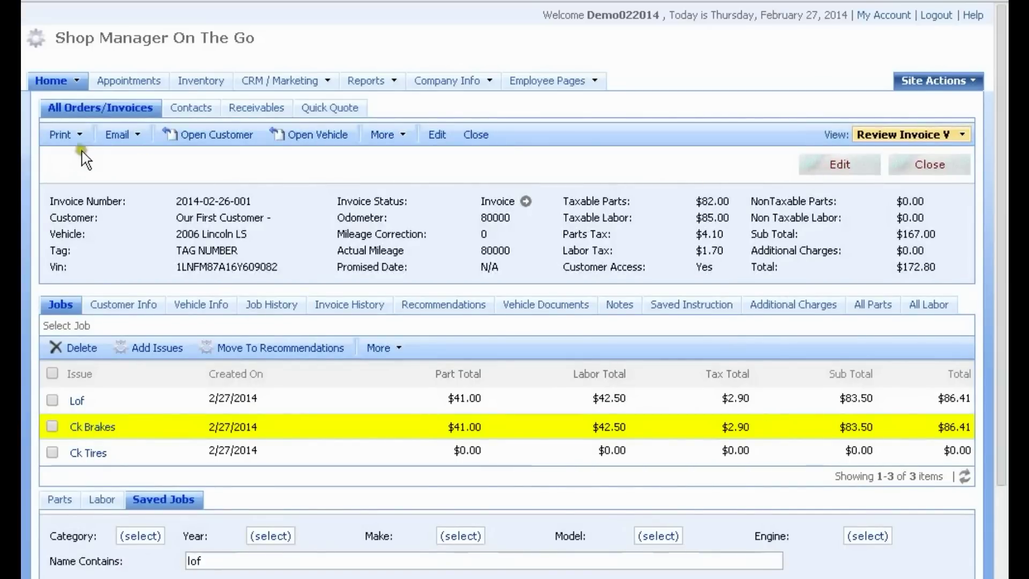
Step: Print the invoice, review the $172.80 document full-screen in Word, then close it
{"action": "left_click", "coordinate": [77, 137]}
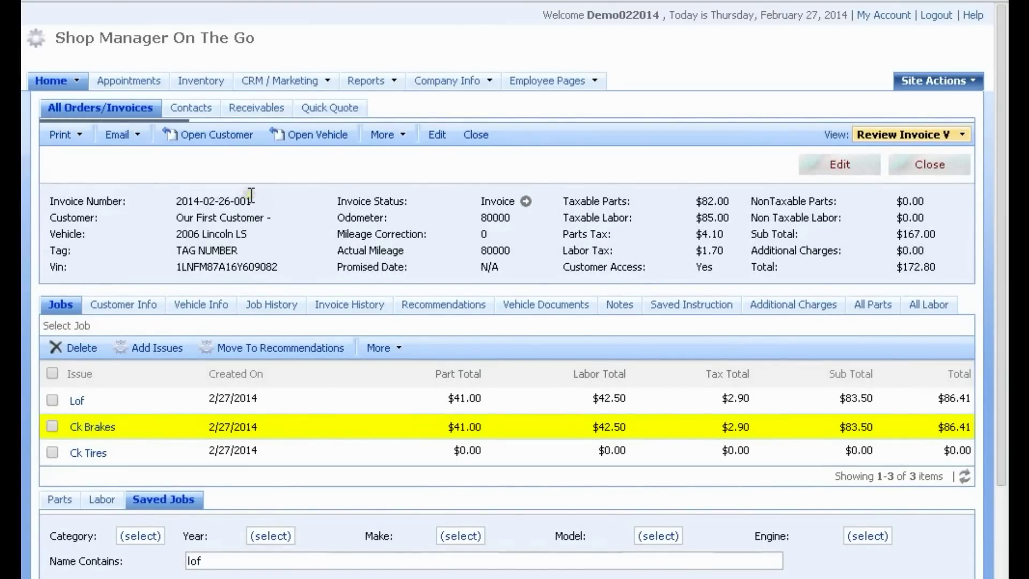
{"action": "scroll", "coordinate": [171, 386], "scroll_direction": "down", "scroll_amount": 2}
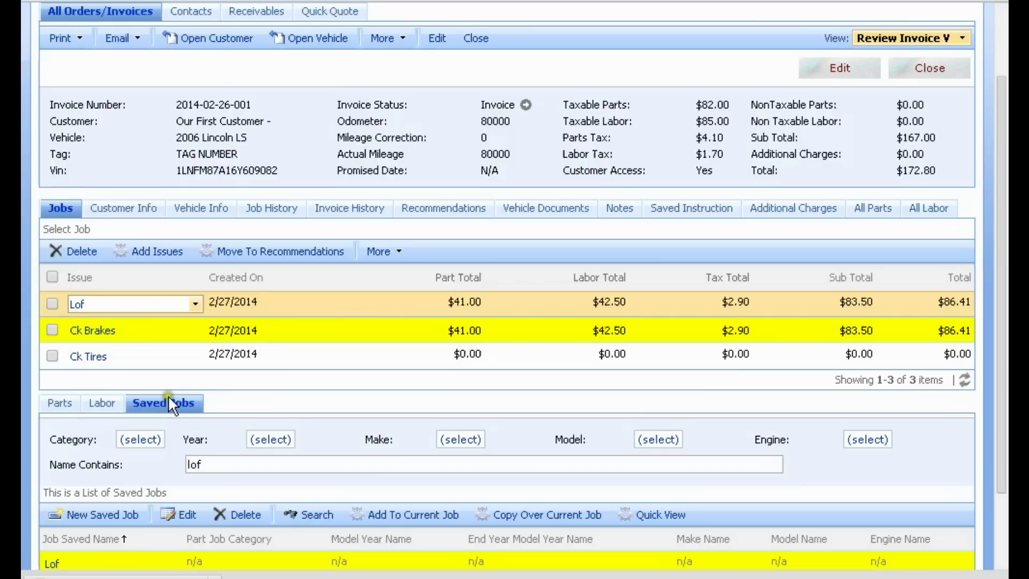
{"action": "left_click", "coordinate": [170, 403]}
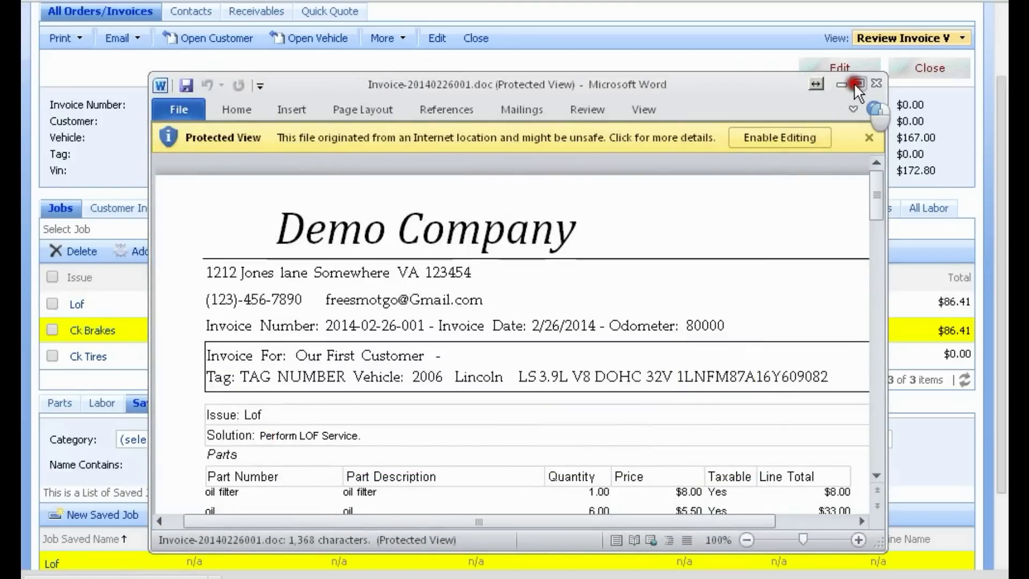
{"action": "left_click", "coordinate": [856, 83]}
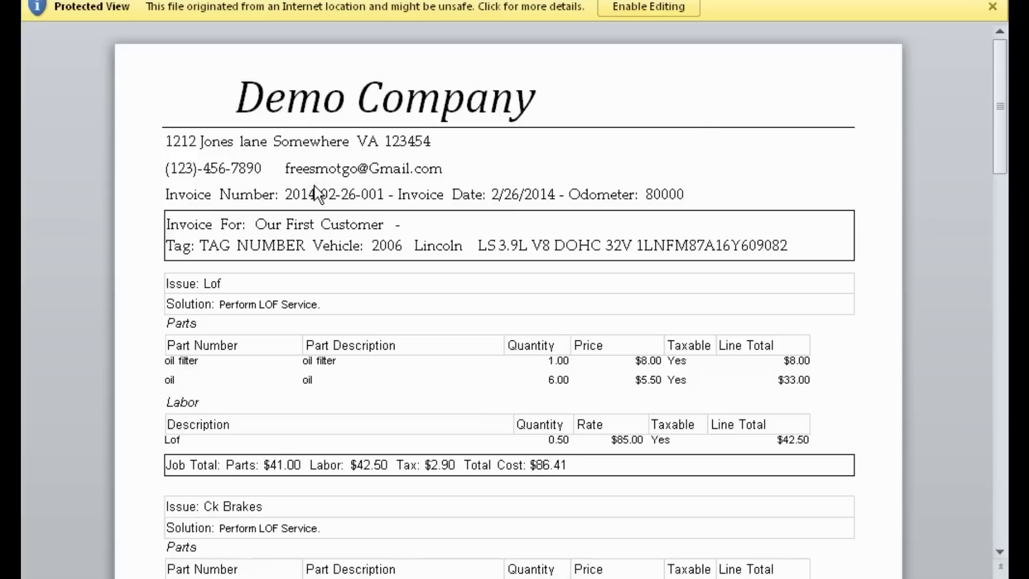
{"action": "left_click_drag", "start_coordinate": [998, 117], "coordinate": [1003, 293]}
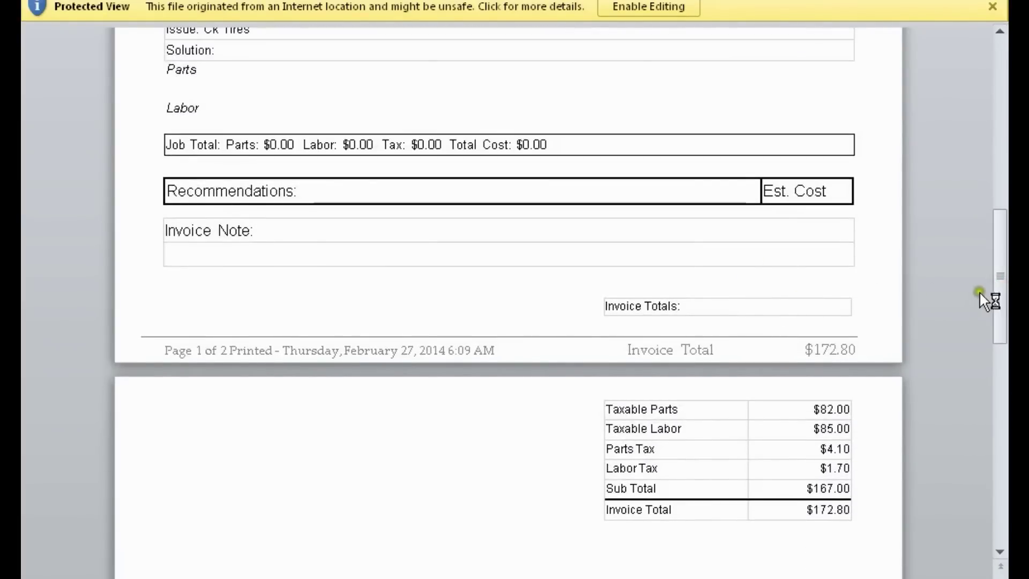
{"action": "left_click_drag", "start_coordinate": [1002, 296], "coordinate": [1001, 131]}
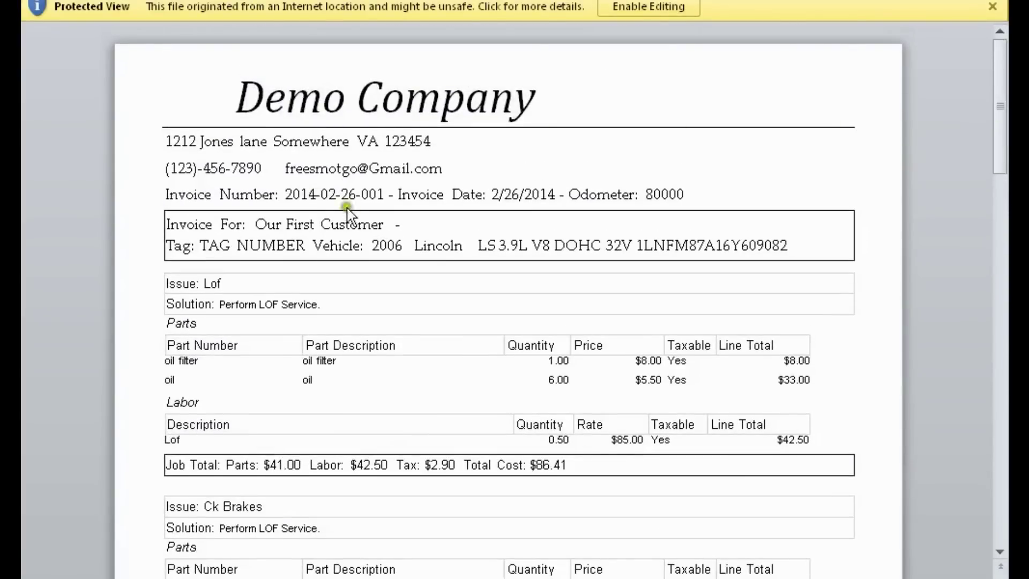
{"action": "left_click_drag", "start_coordinate": [998, 115], "coordinate": [1004, 239]}
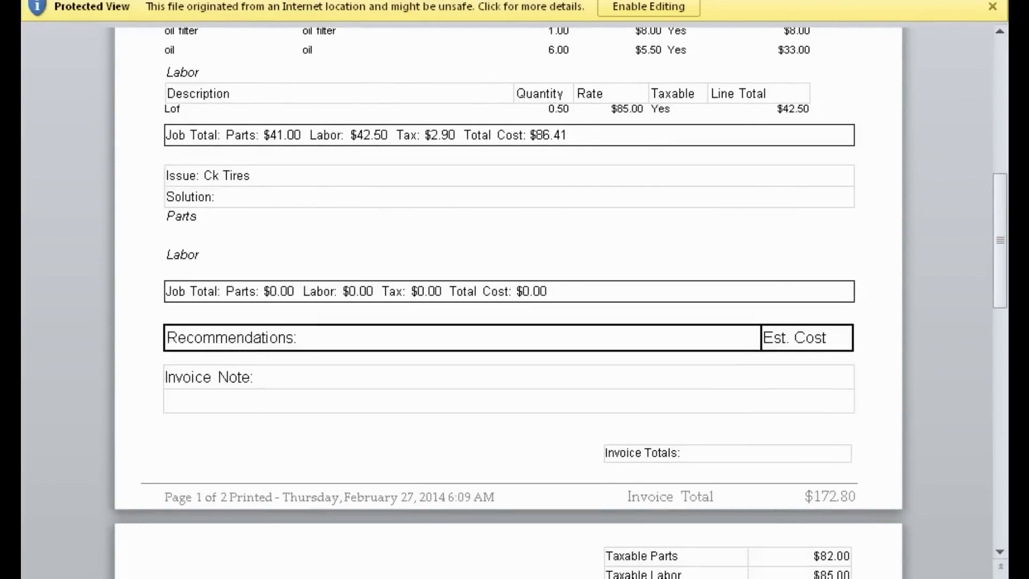
{"action": "left_click", "coordinate": [996, 1]}
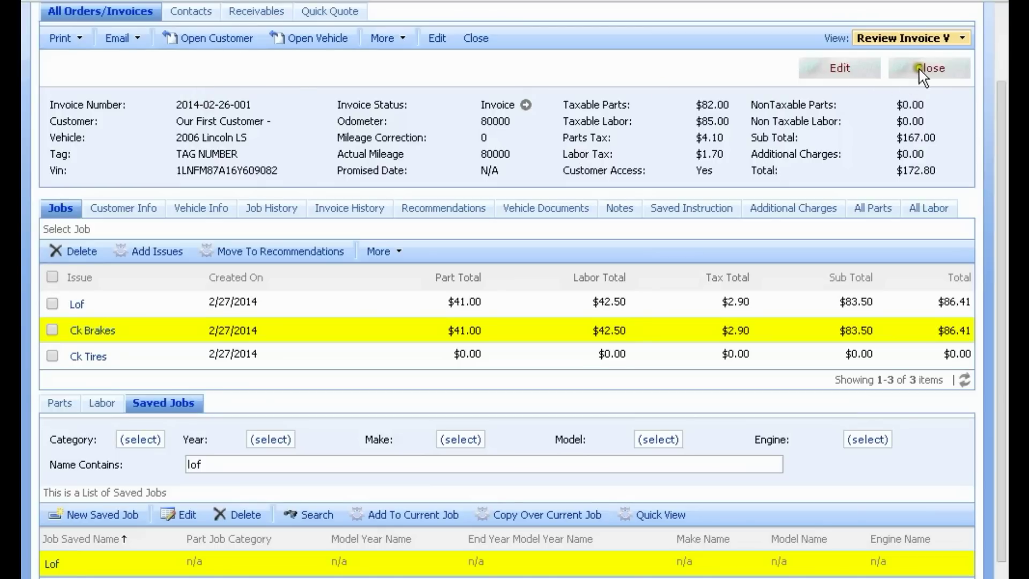
{"action": "left_click", "coordinate": [476, 40]}
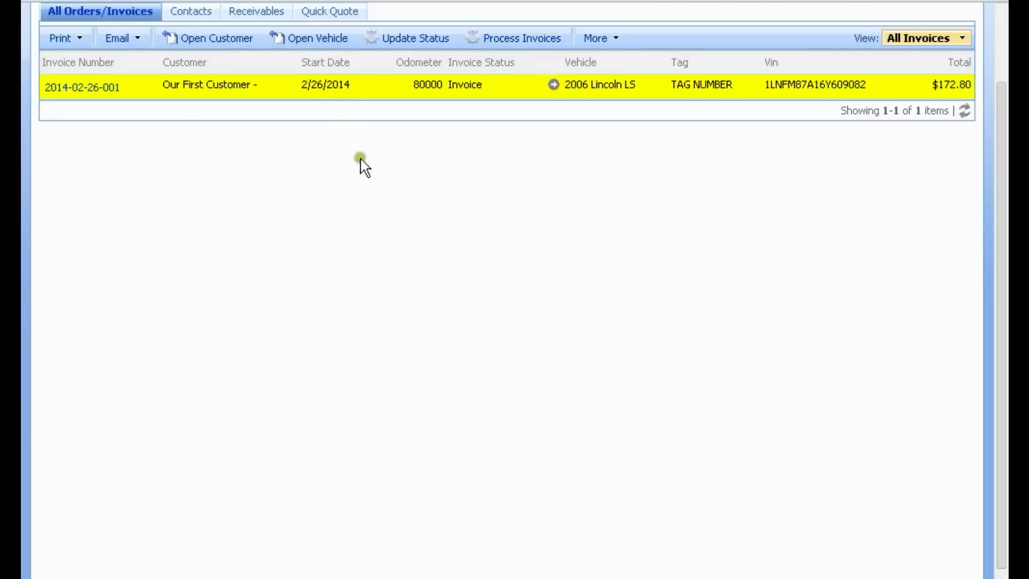
{"action": "scroll", "coordinate": [568, 177], "scroll_direction": "up", "scroll_amount": 3}
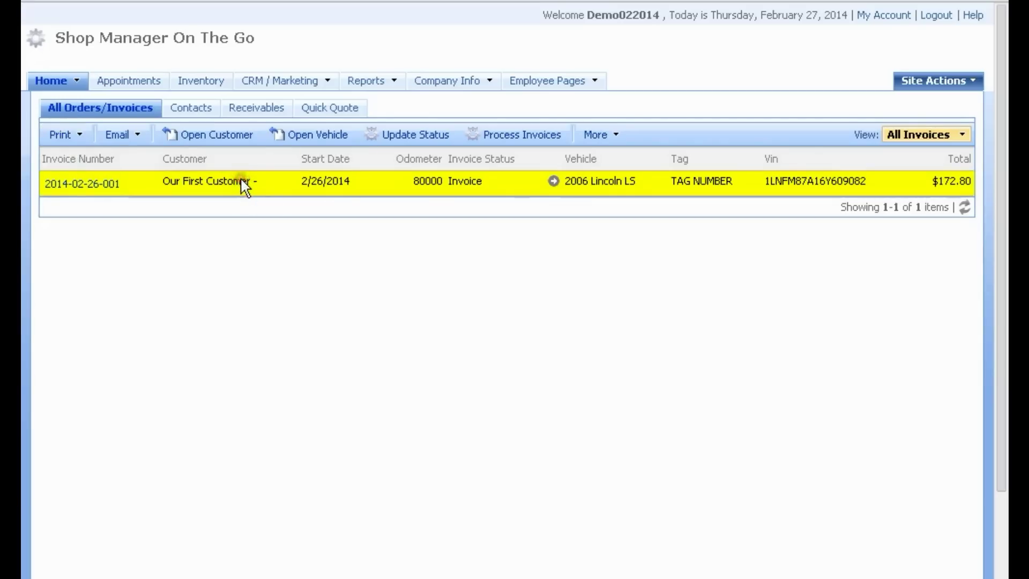
{"action": "left_click", "coordinate": [106, 185]}
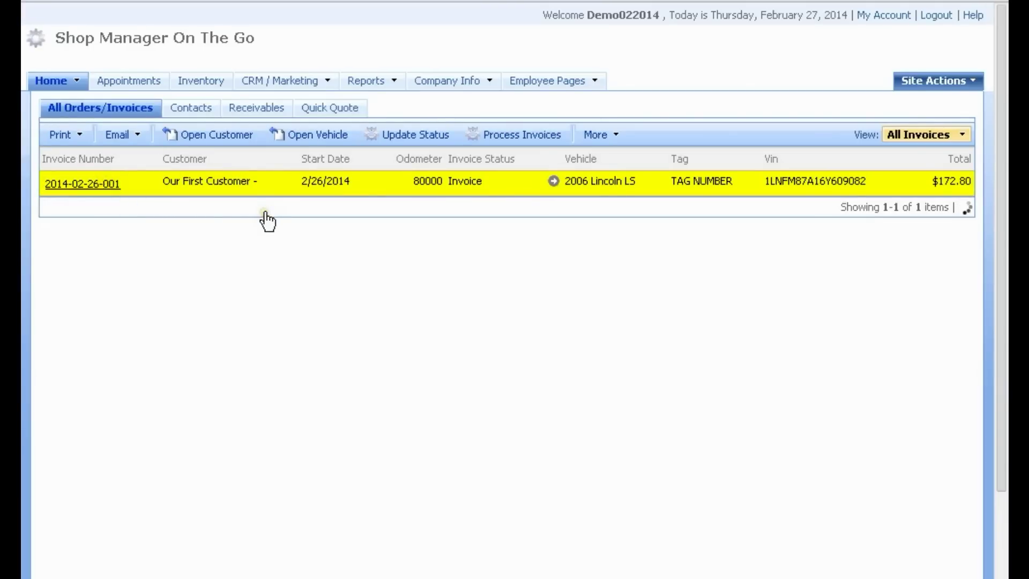
{"action": "scroll", "coordinate": [268, 220], "scroll_direction": "down", "scroll_amount": 2}
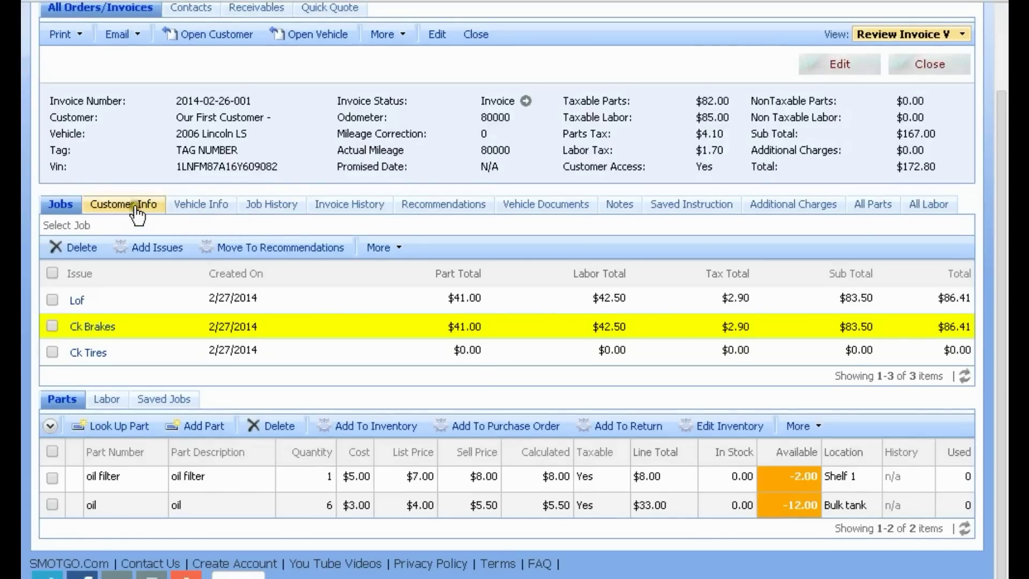
{"action": "left_click", "coordinate": [137, 207]}
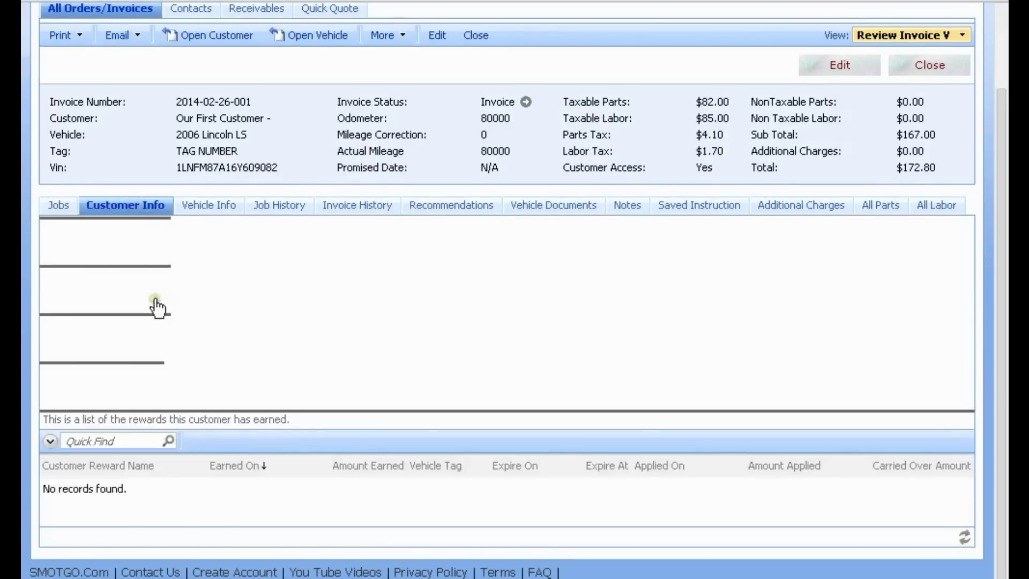
{"action": "scroll", "coordinate": [154, 318], "scroll_direction": "down", "scroll_amount": 2}
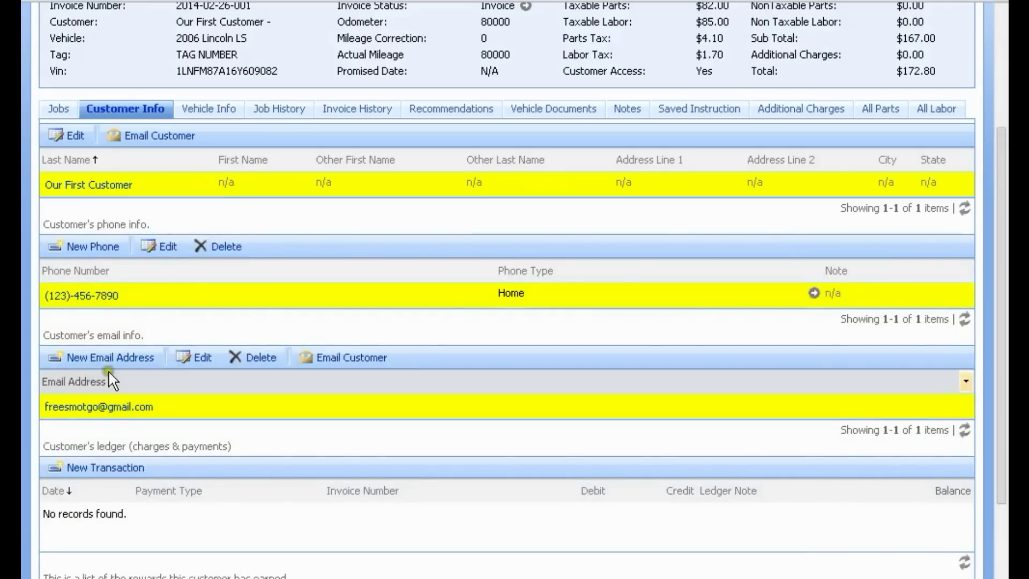
{"action": "scroll", "coordinate": [117, 453], "scroll_direction": "down", "scroll_amount": 3}
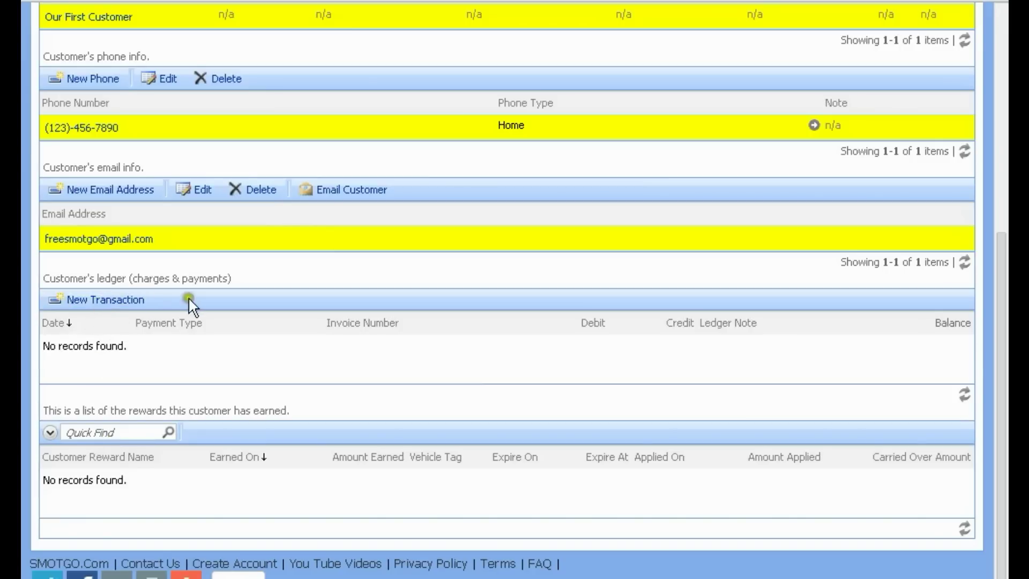
Step: Start a new customer ledger transaction and add Visa as a payment type
{"action": "left_click", "coordinate": [100, 301]}
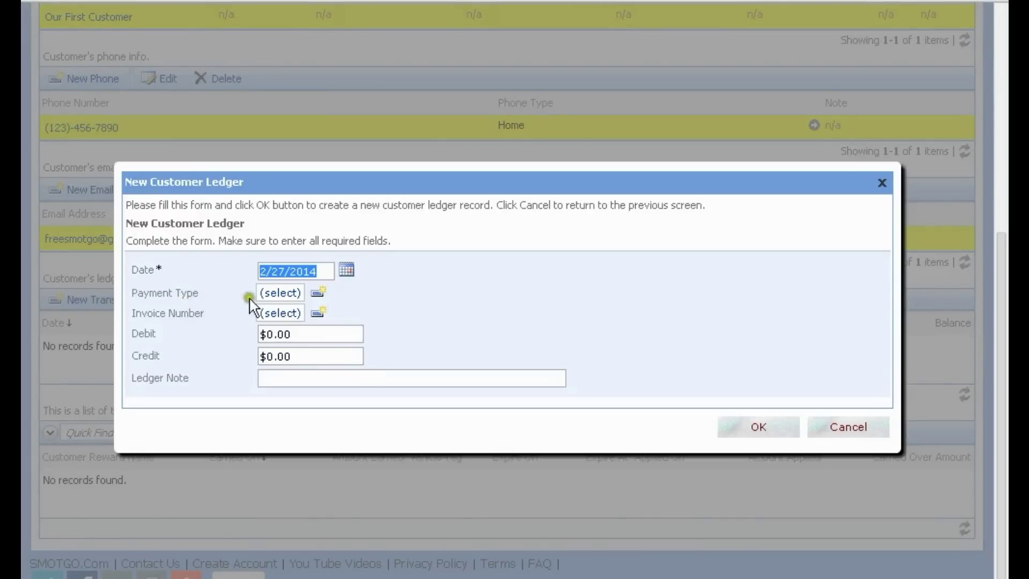
{"action": "left_click", "coordinate": [280, 293]}
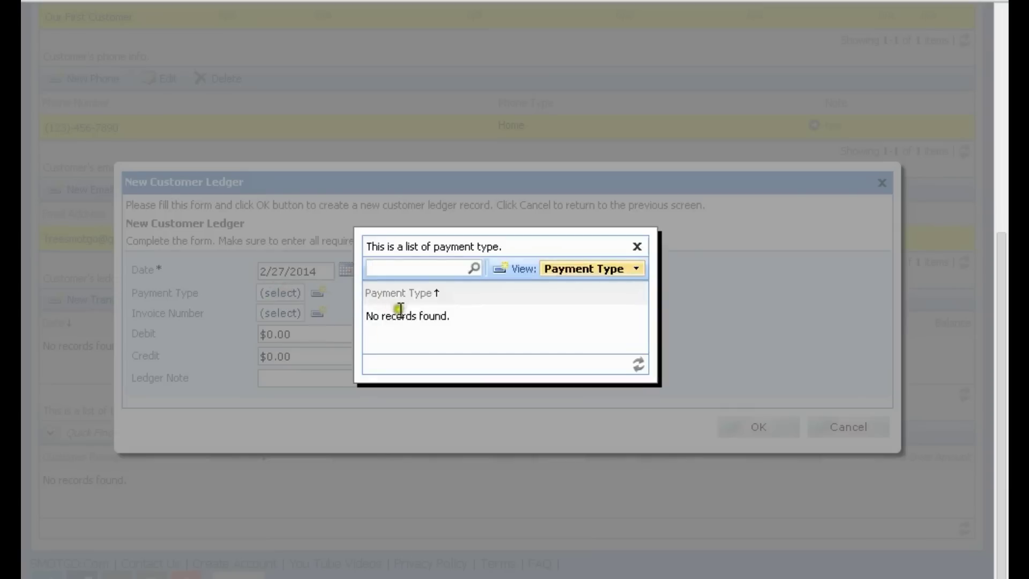
{"action": "left_click", "coordinate": [637, 246]}
{"action": "left_click", "coordinate": [499, 267]}
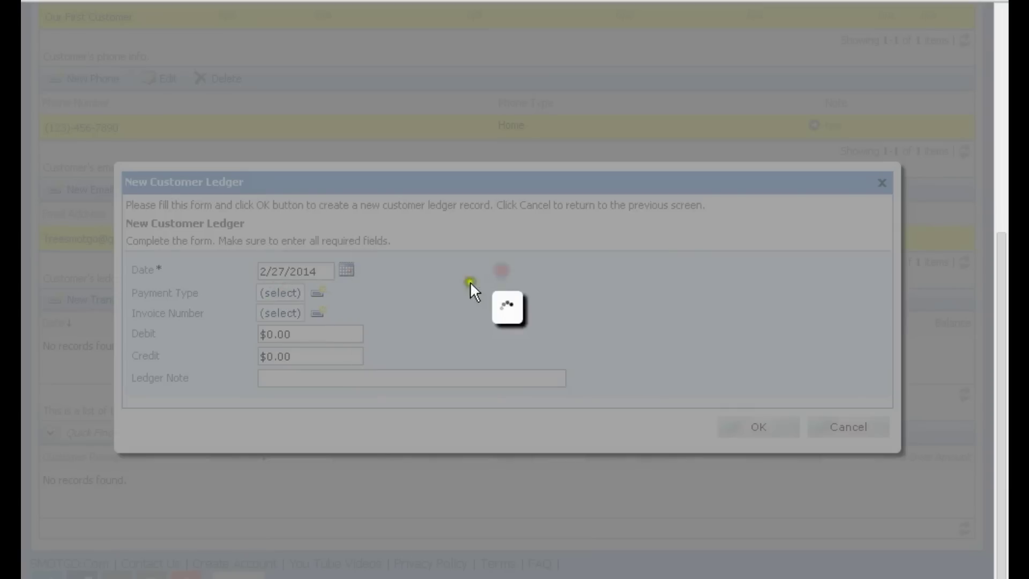
{"action": "left_click", "coordinate": [376, 314]}
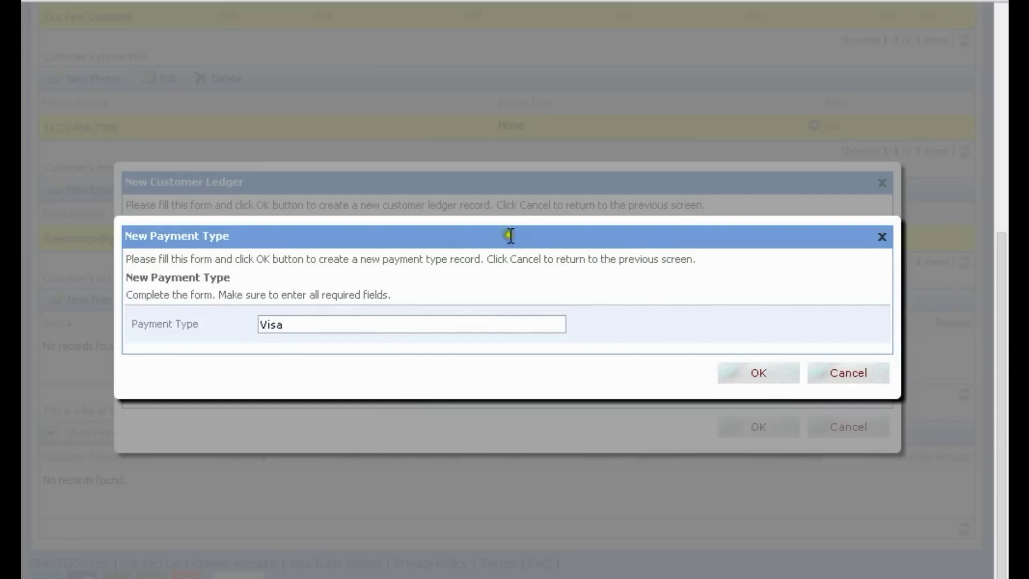
{"action": "left_click", "coordinate": [748, 374]}
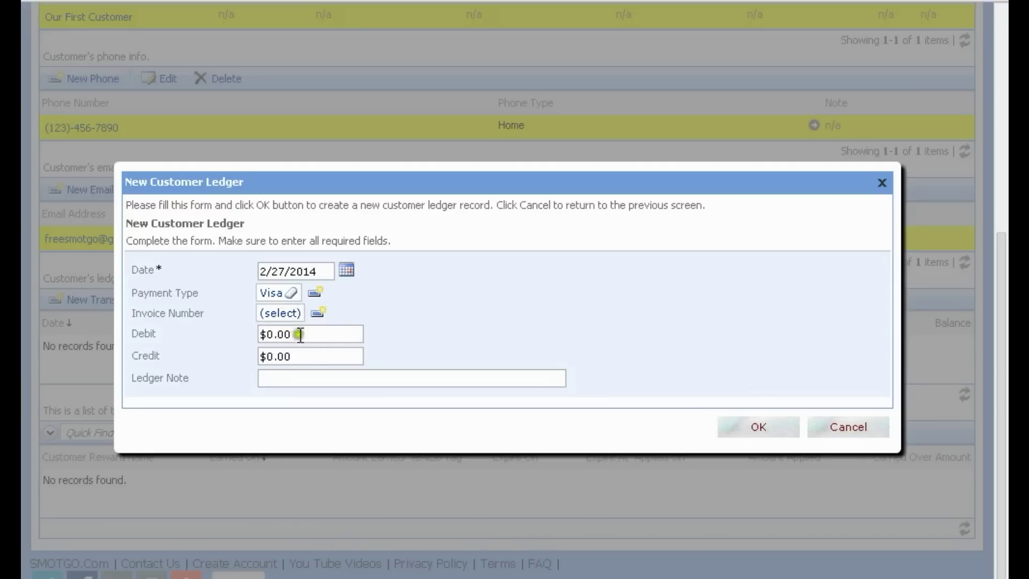
{"action": "left_click_drag", "start_coordinate": [308, 356], "coordinate": [259, 356]}
{"action": "type", "text": "100"}
{"action": "left_click", "coordinate": [756, 427]}
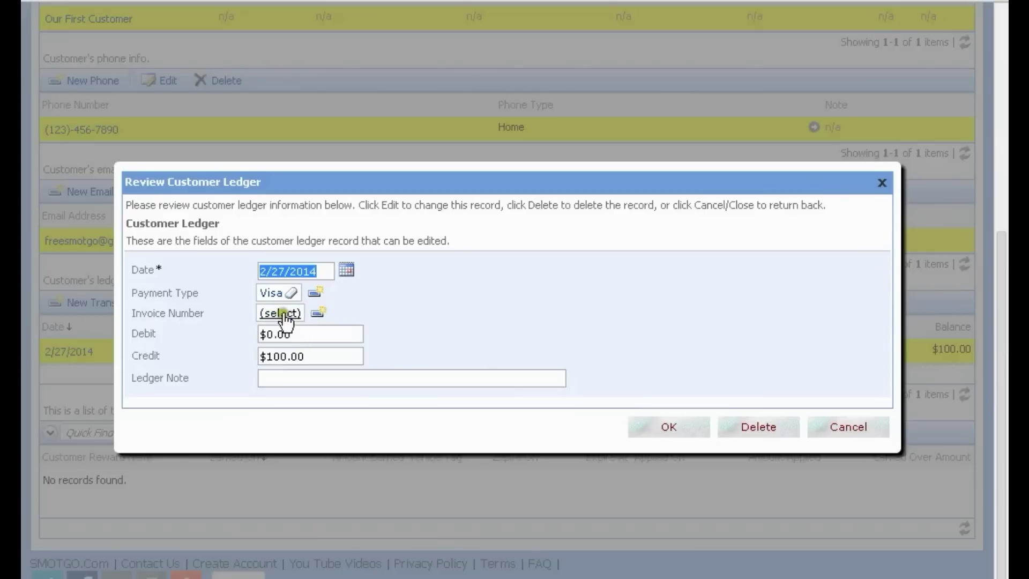
{"action": "left_click", "coordinate": [426, 298]}
{"action": "left_click", "coordinate": [282, 314]}
{"action": "left_click", "coordinate": [369, 330]}
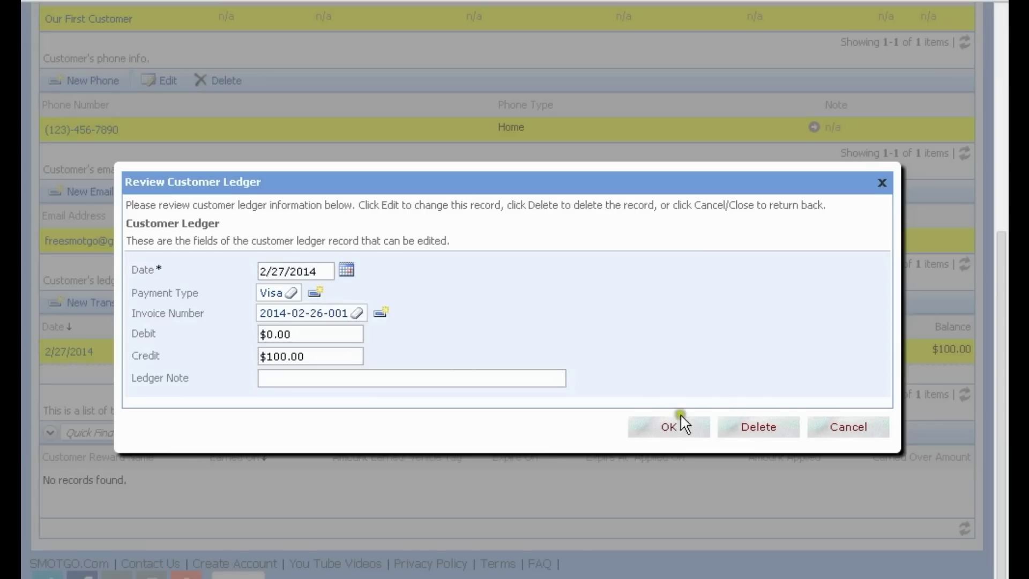
{"action": "left_click", "coordinate": [671, 427]}
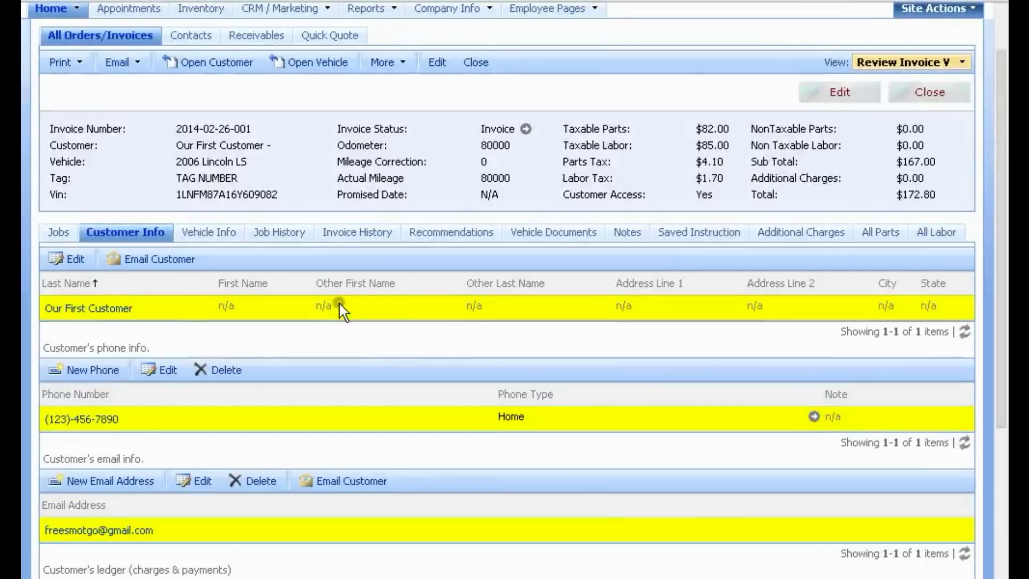
{"action": "left_click", "coordinate": [59, 62]}
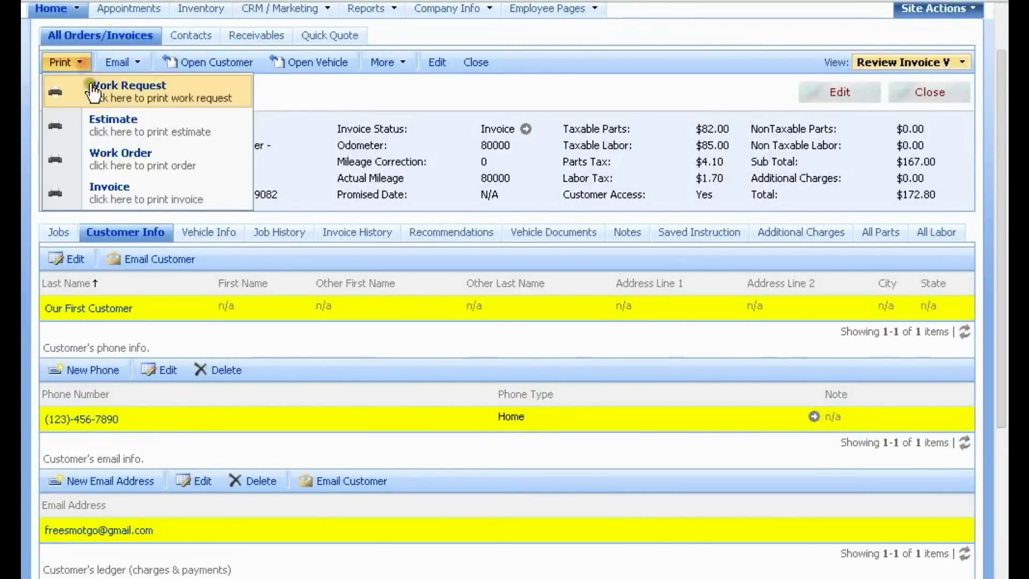
Step: Print the invoice, check its 2/27/2014 Visa $100.00 payment row in Word, and return to SMOTGO
{"action": "left_click", "coordinate": [117, 187]}
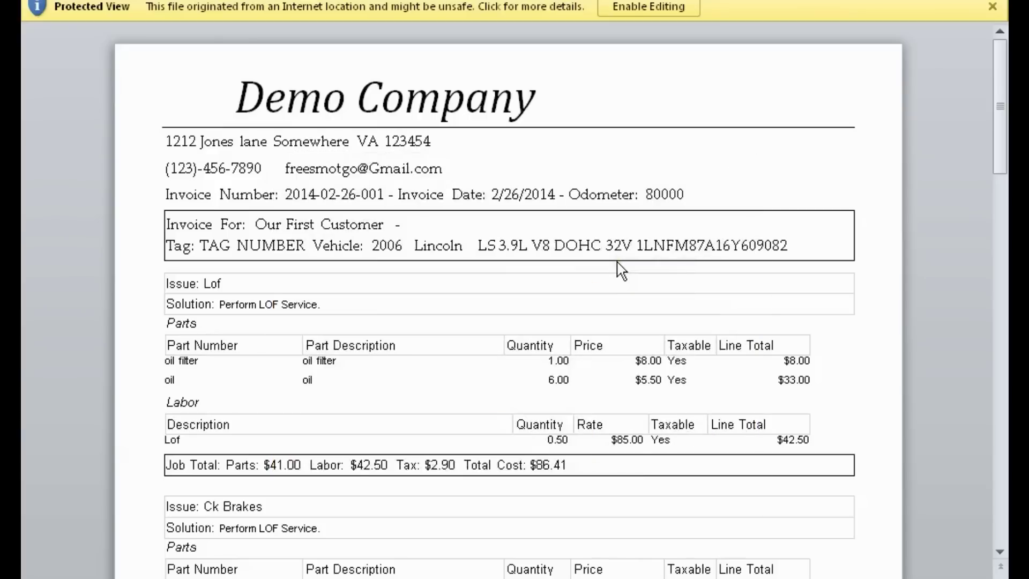
{"action": "scroll", "coordinate": [621, 270], "scroll_direction": "down", "scroll_amount": 15}
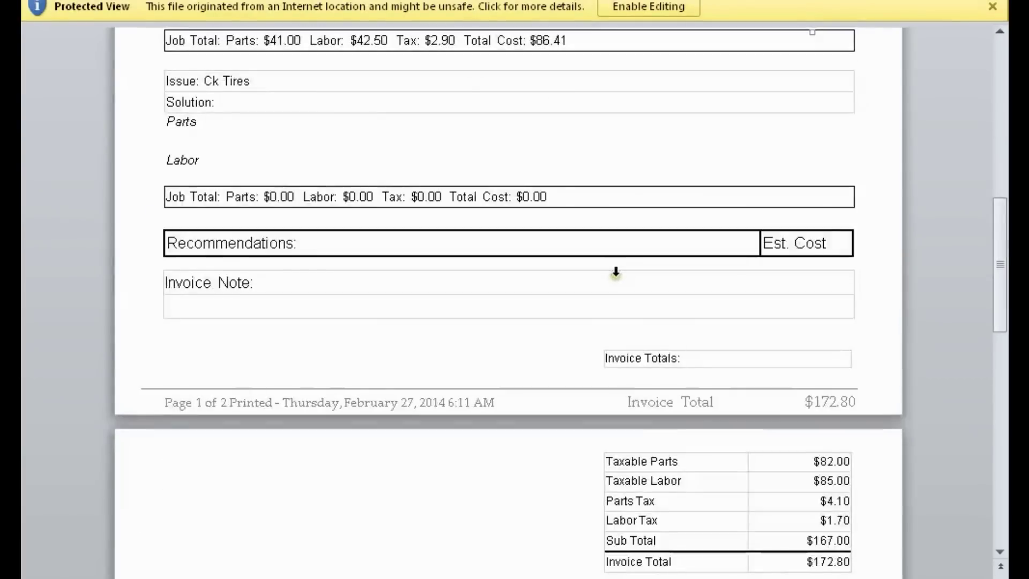
{"action": "left_click_drag", "start_coordinate": [808, 294], "coordinate": [546, 278]}
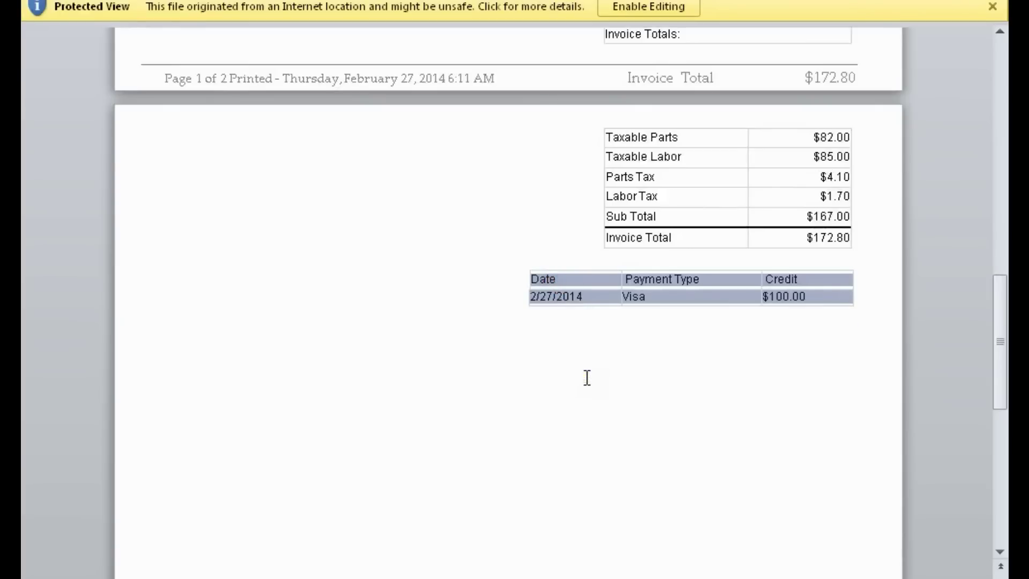
{"action": "scroll", "coordinate": [586, 375], "scroll_direction": "up", "scroll_amount": 3}
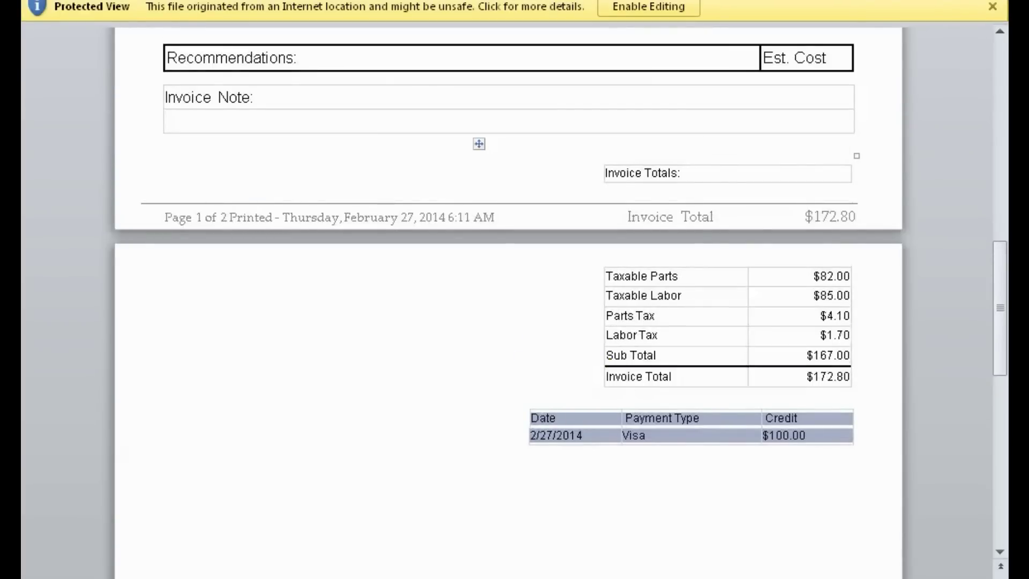
{"action": "key", "text": "alt+Tab"}
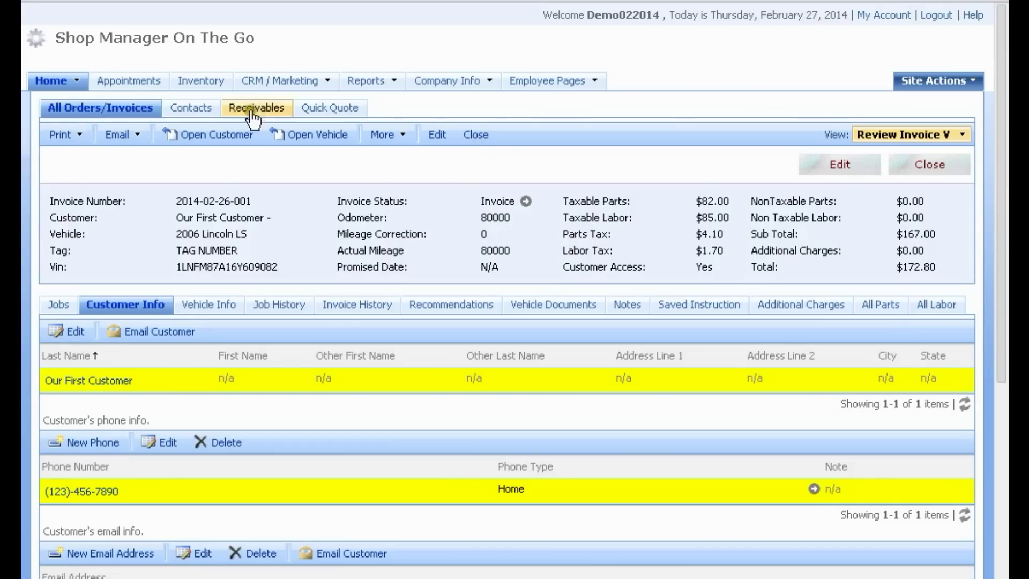
{"action": "left_click", "coordinate": [476, 136]}
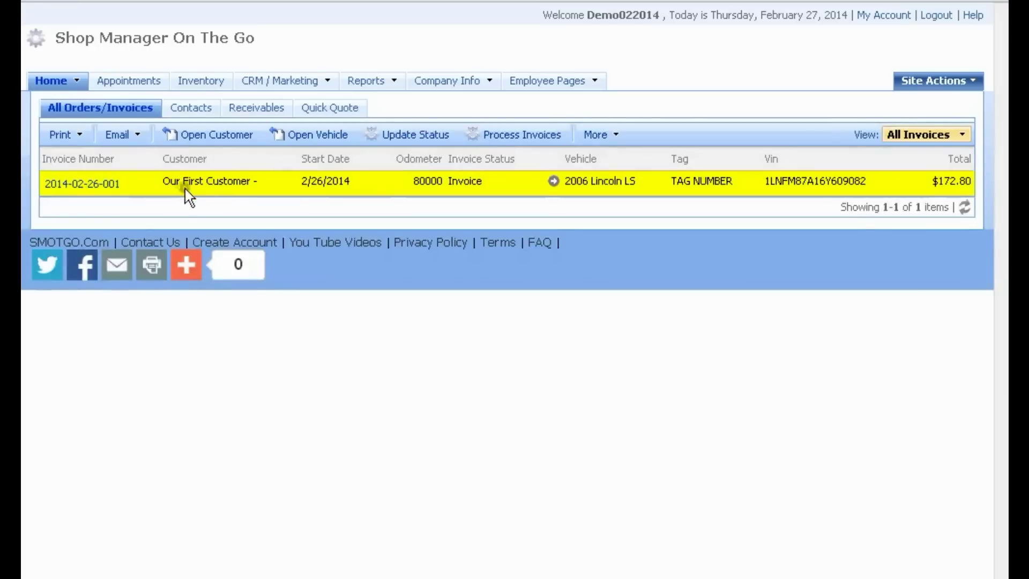
{"action": "left_click", "coordinate": [212, 182]}
{"action": "left_click", "coordinate": [134, 184]}
{"action": "left_click", "coordinate": [149, 183]}
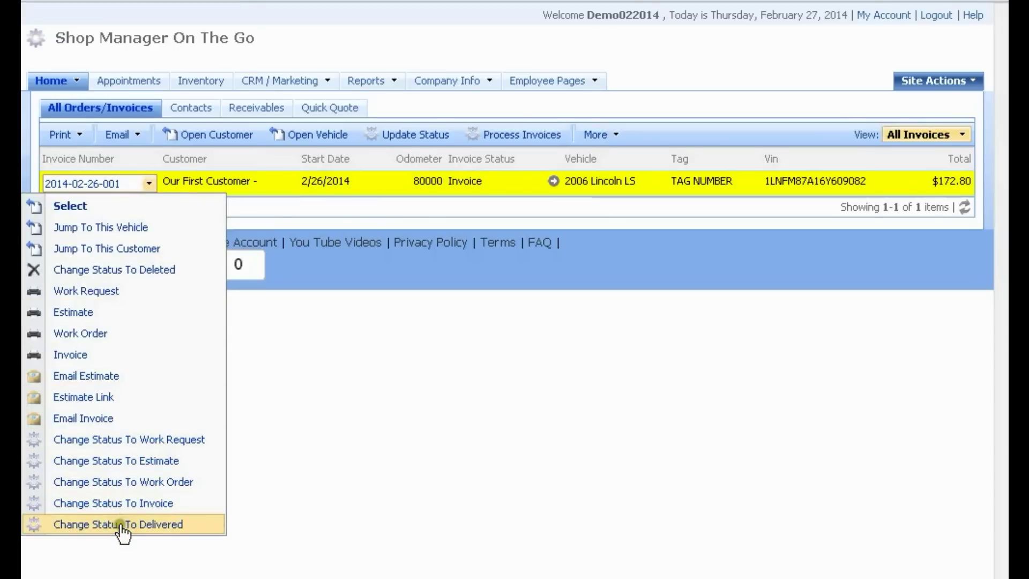
{"action": "left_click", "coordinate": [120, 524]}
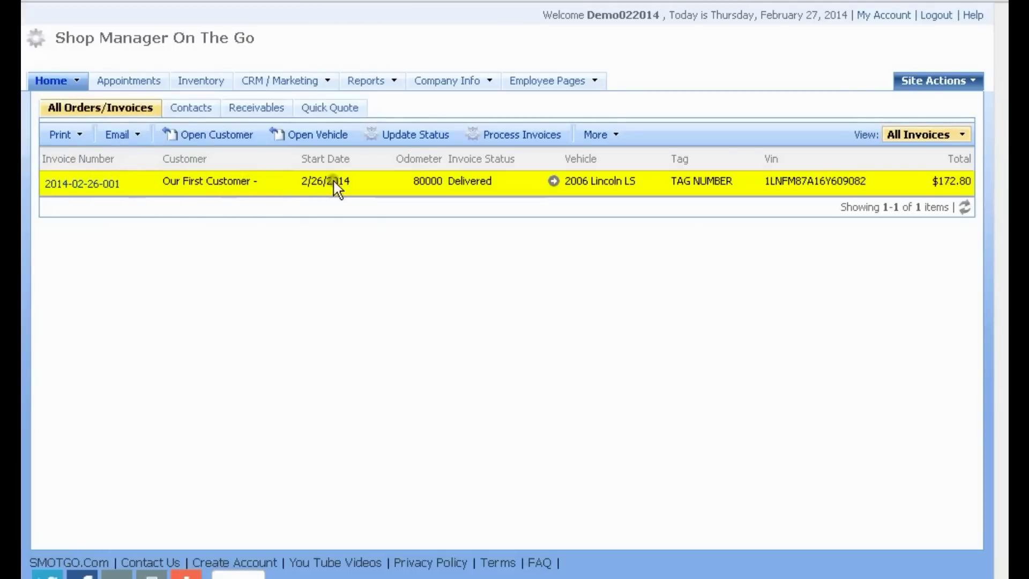
{"action": "left_click", "coordinate": [355, 185]}
Step: Process the delivered invoices and confirm the processing
{"action": "left_click", "coordinate": [517, 134]}
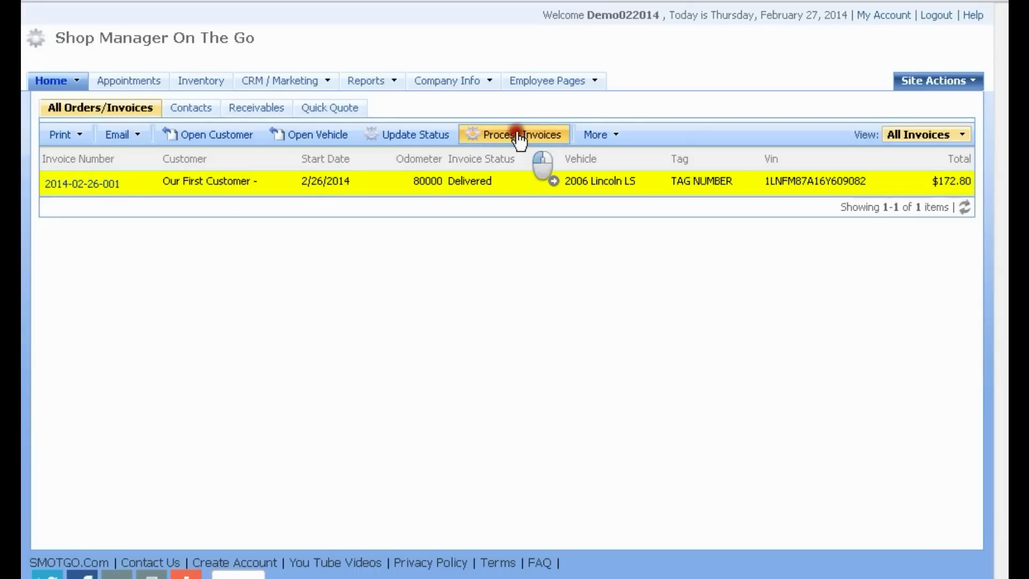
{"action": "left_click", "coordinate": [549, 110]}
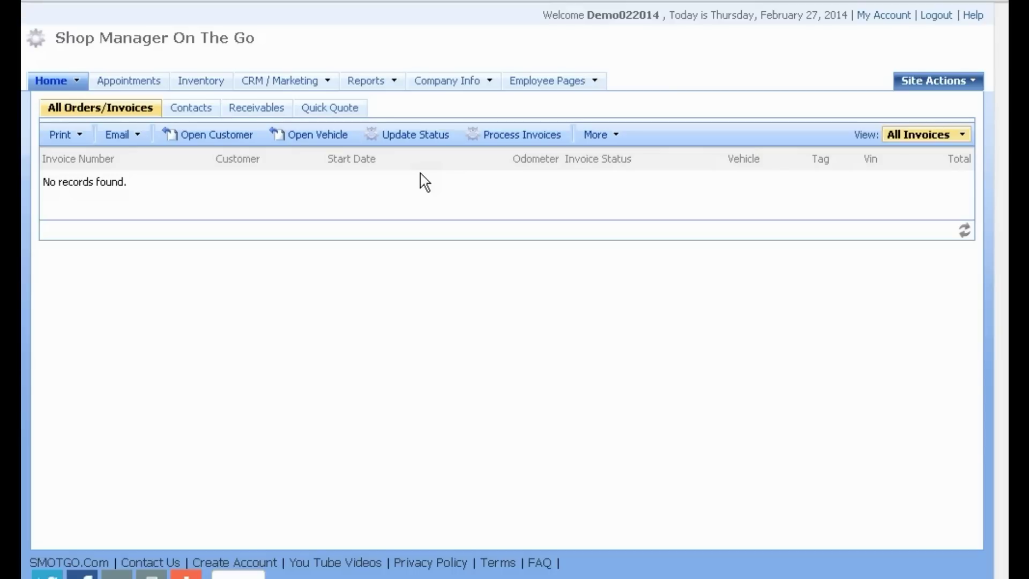
{"action": "left_click", "coordinate": [77, 81]}
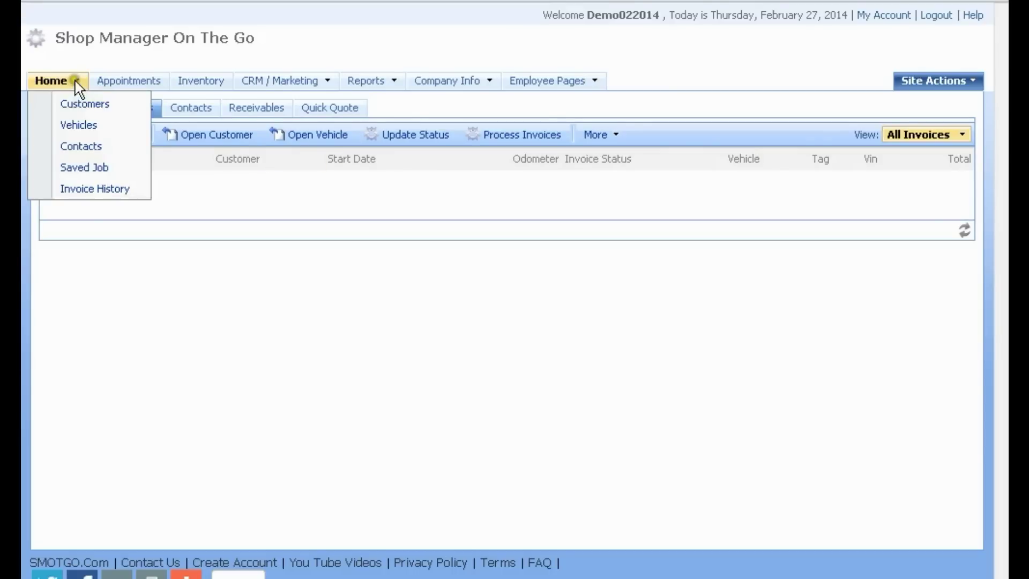
{"action": "left_click", "coordinate": [85, 191]}
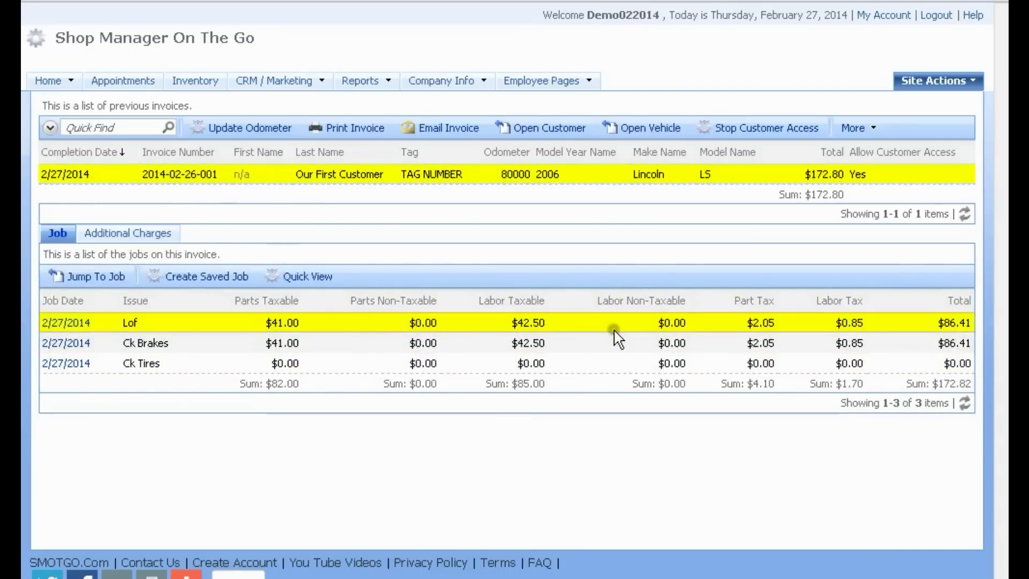
{"action": "left_click", "coordinate": [311, 280]}
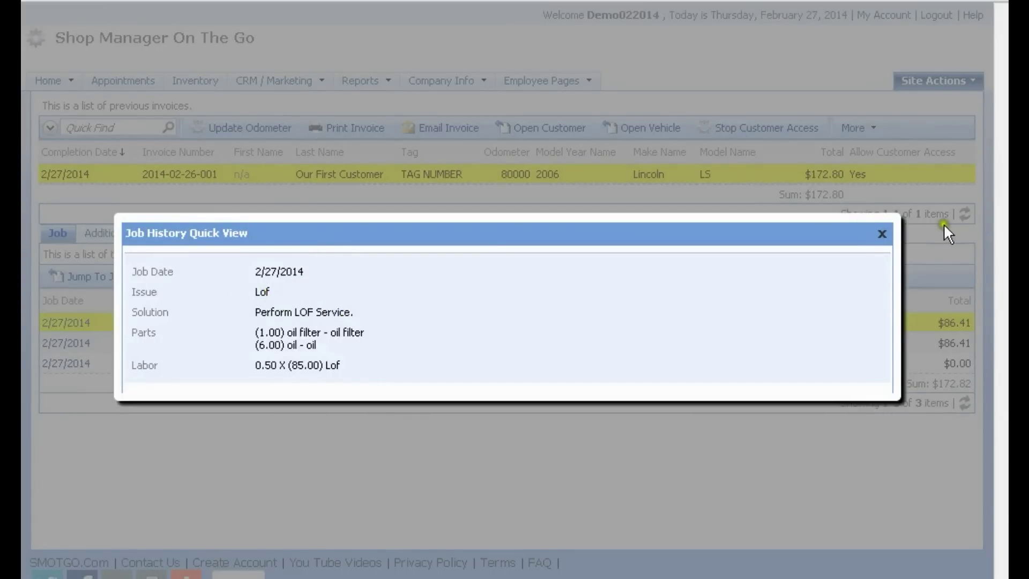
{"action": "left_click", "coordinate": [882, 233]}
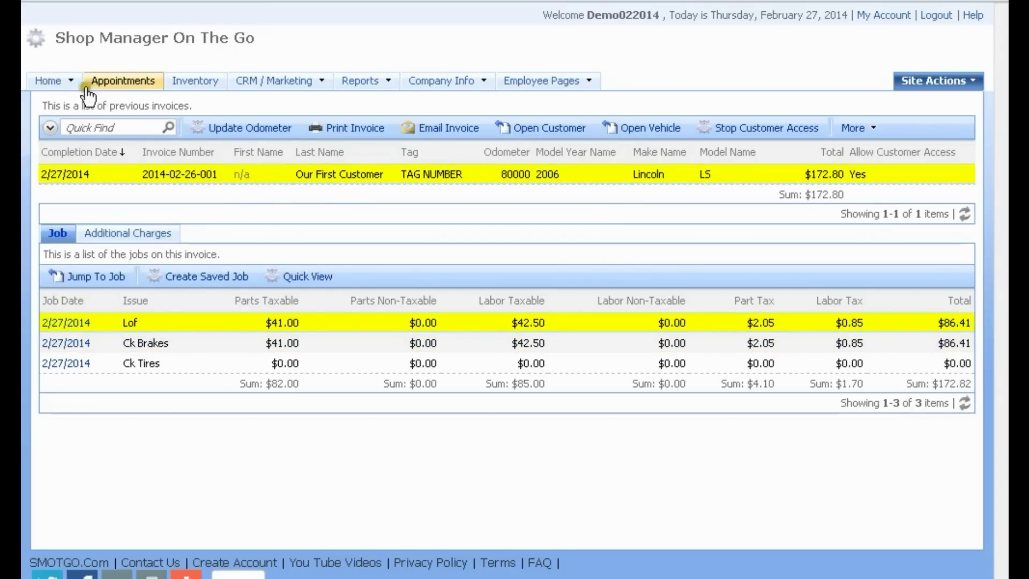
{"action": "mouse_move", "coordinate": [71, 81]}
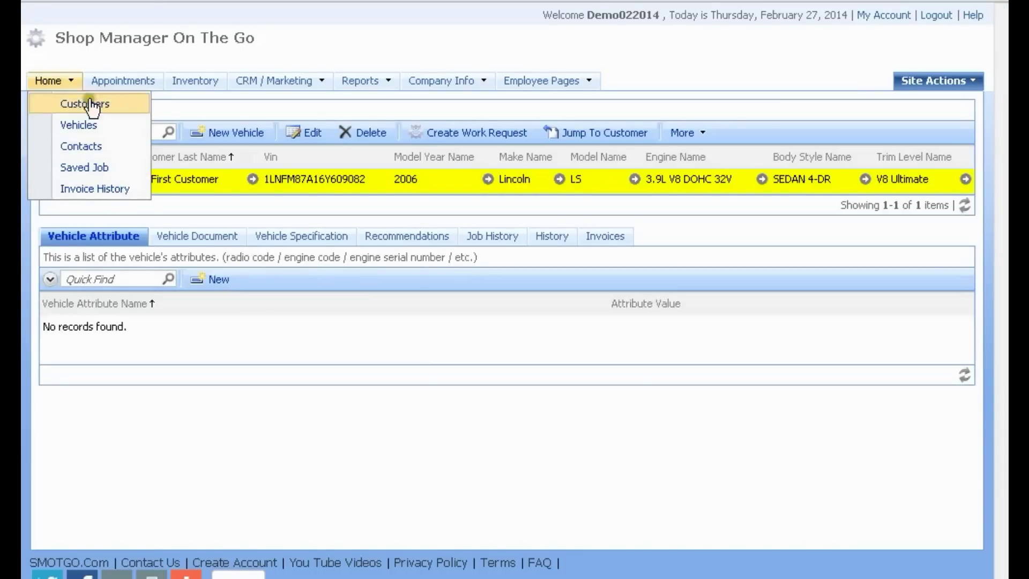
{"action": "left_click", "coordinate": [305, 178]}
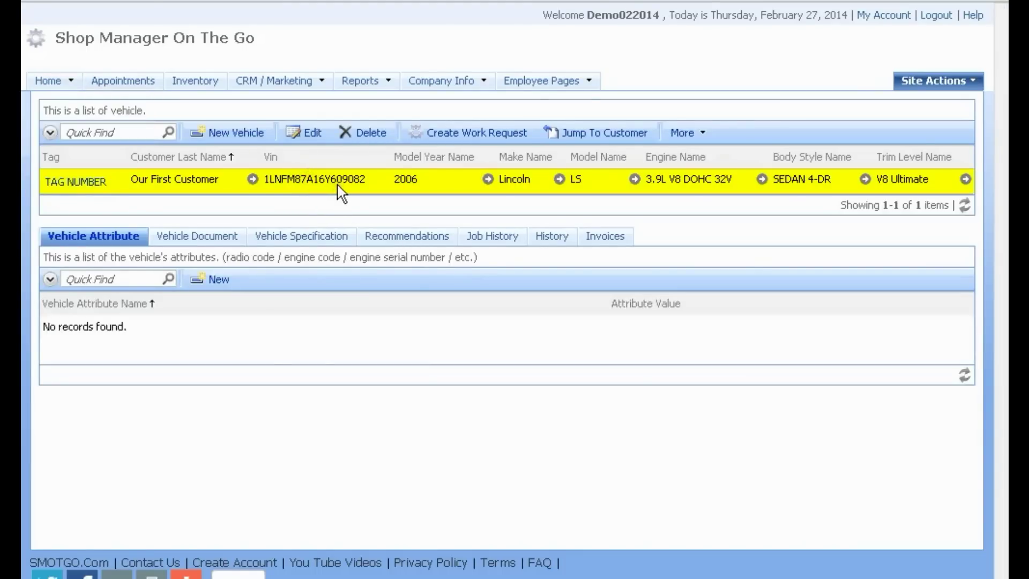
{"action": "left_click", "coordinate": [552, 238]}
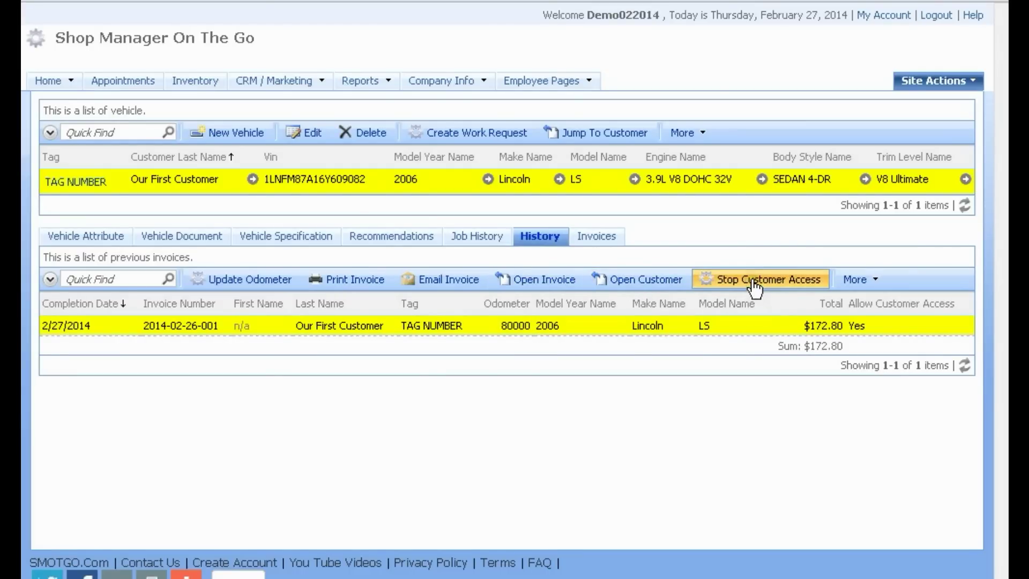
{"action": "left_click", "coordinate": [745, 250]}
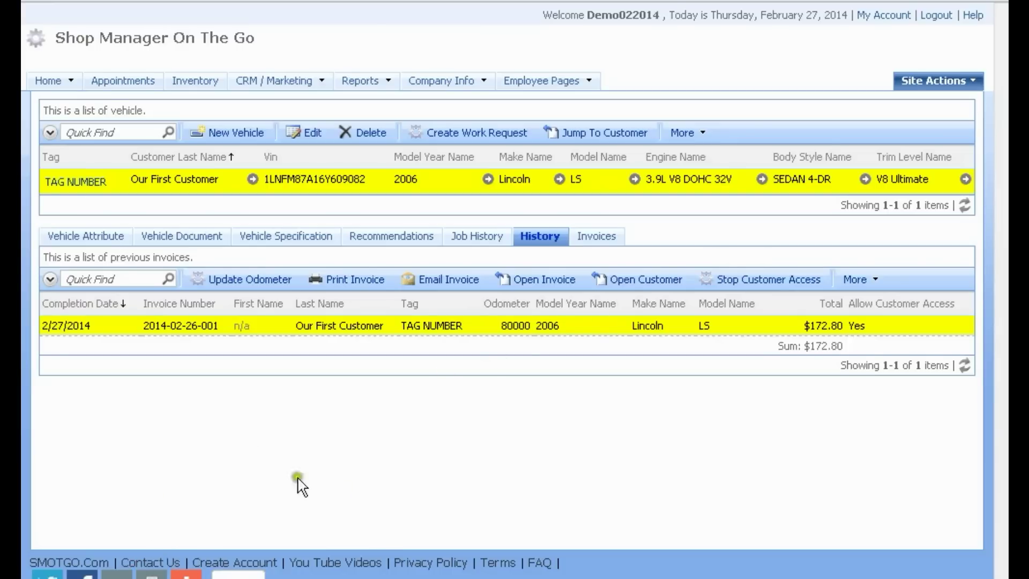
{"action": "key", "text": "alt+Tab"}
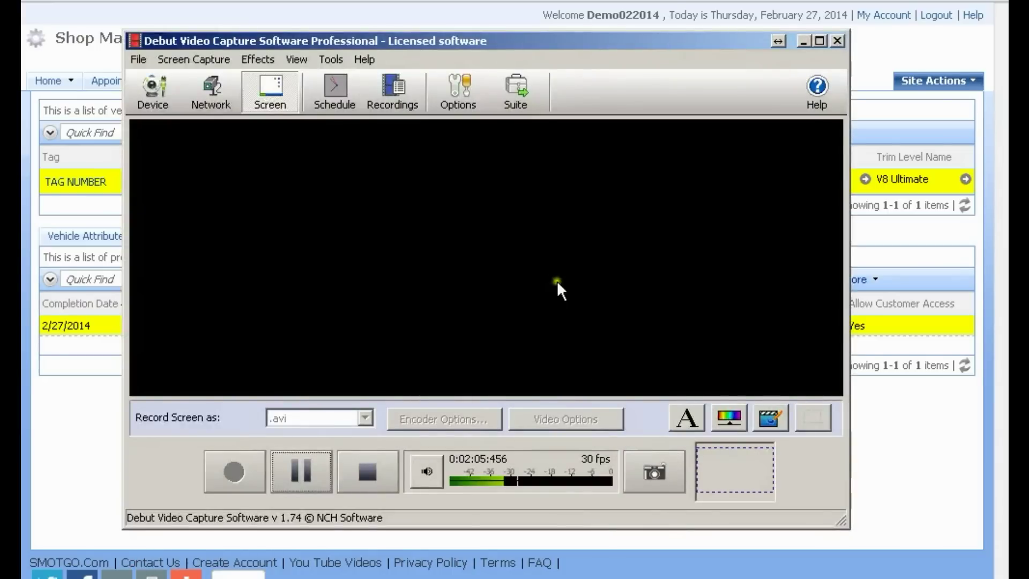